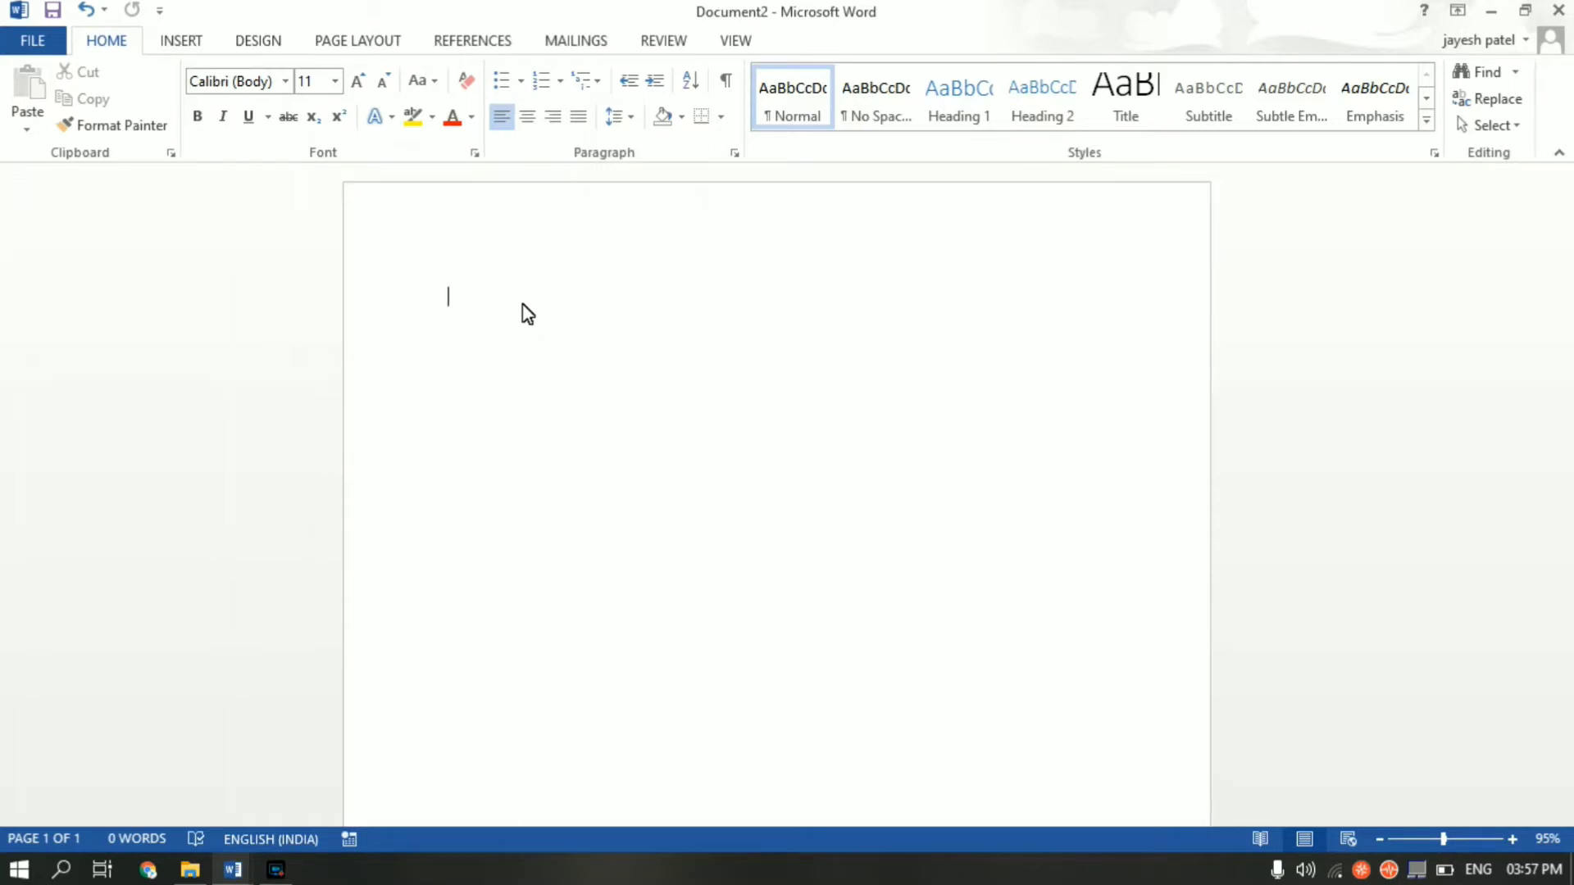
- Insert a table with 5 columns and 5 rows using the Insert Table dialog
click(195, 45)
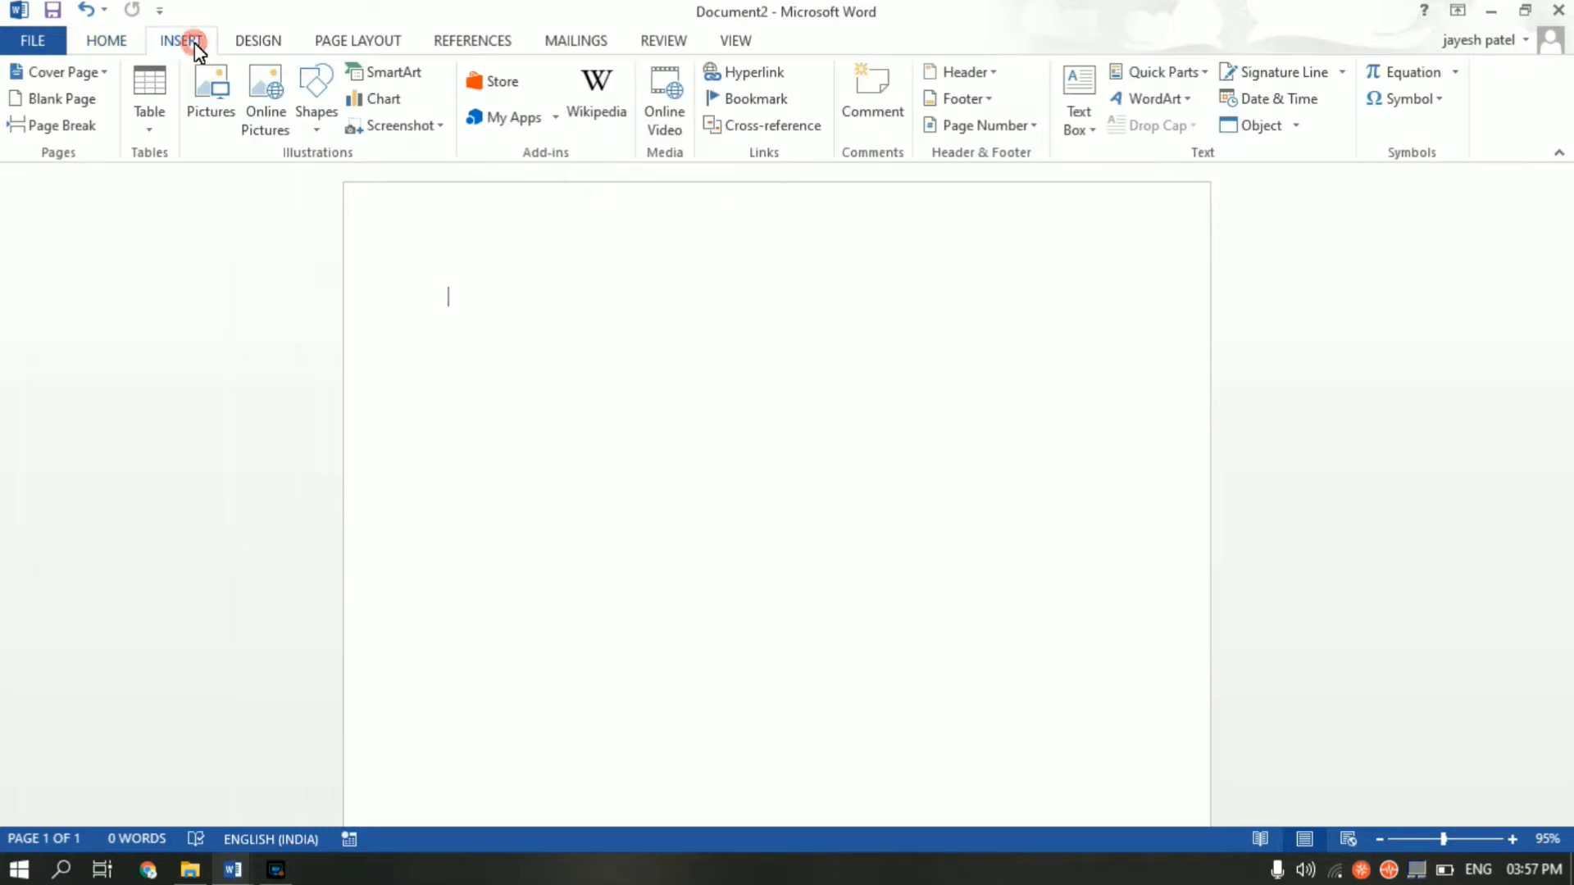
click(151, 129)
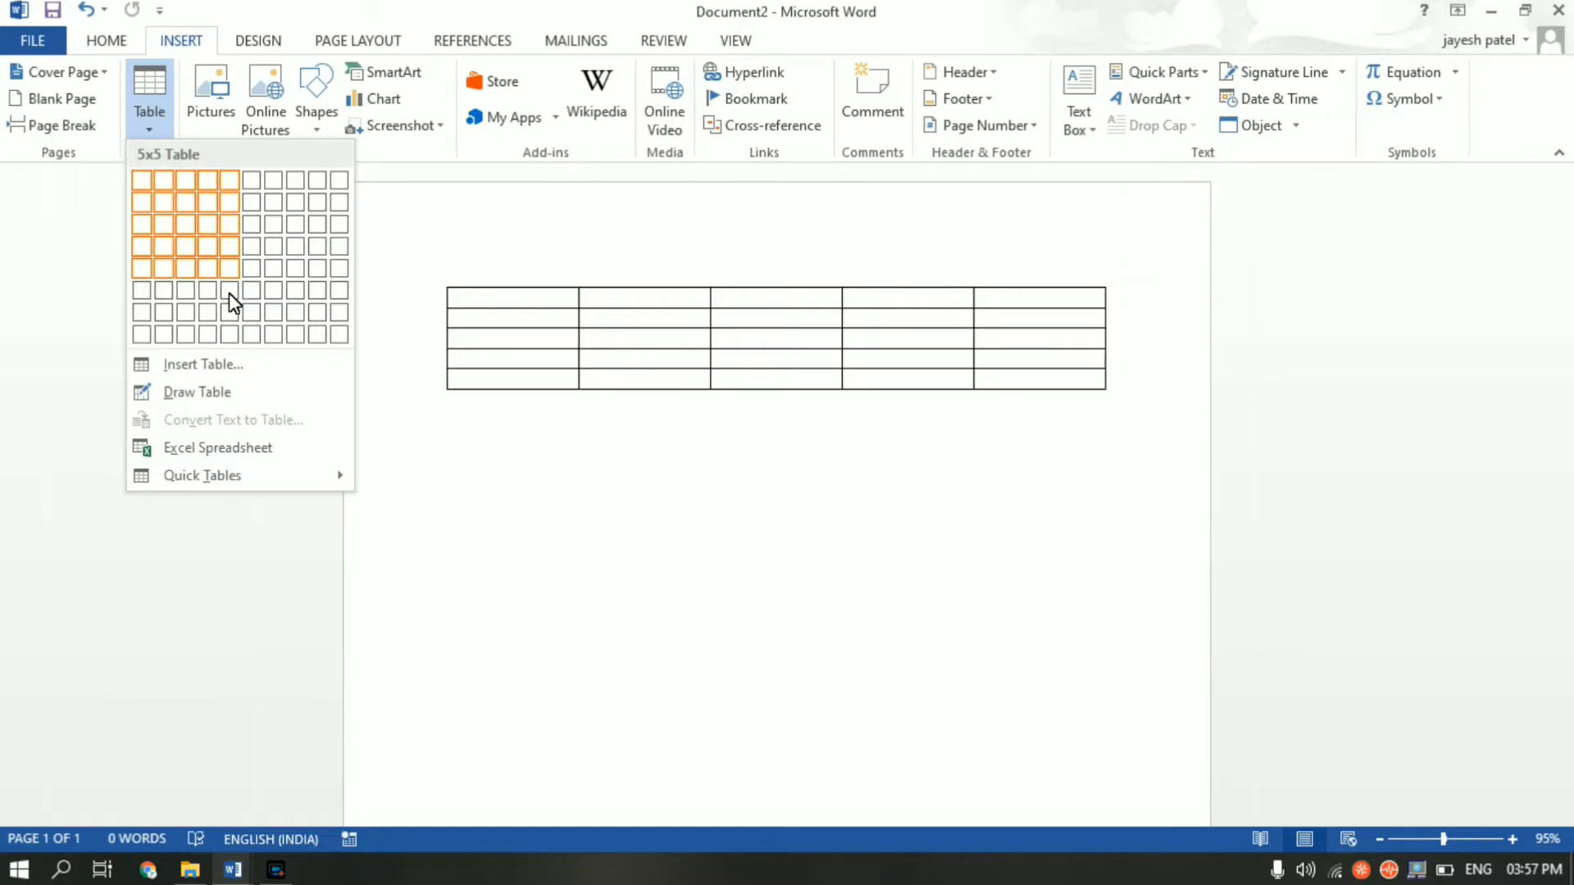
click(217, 369)
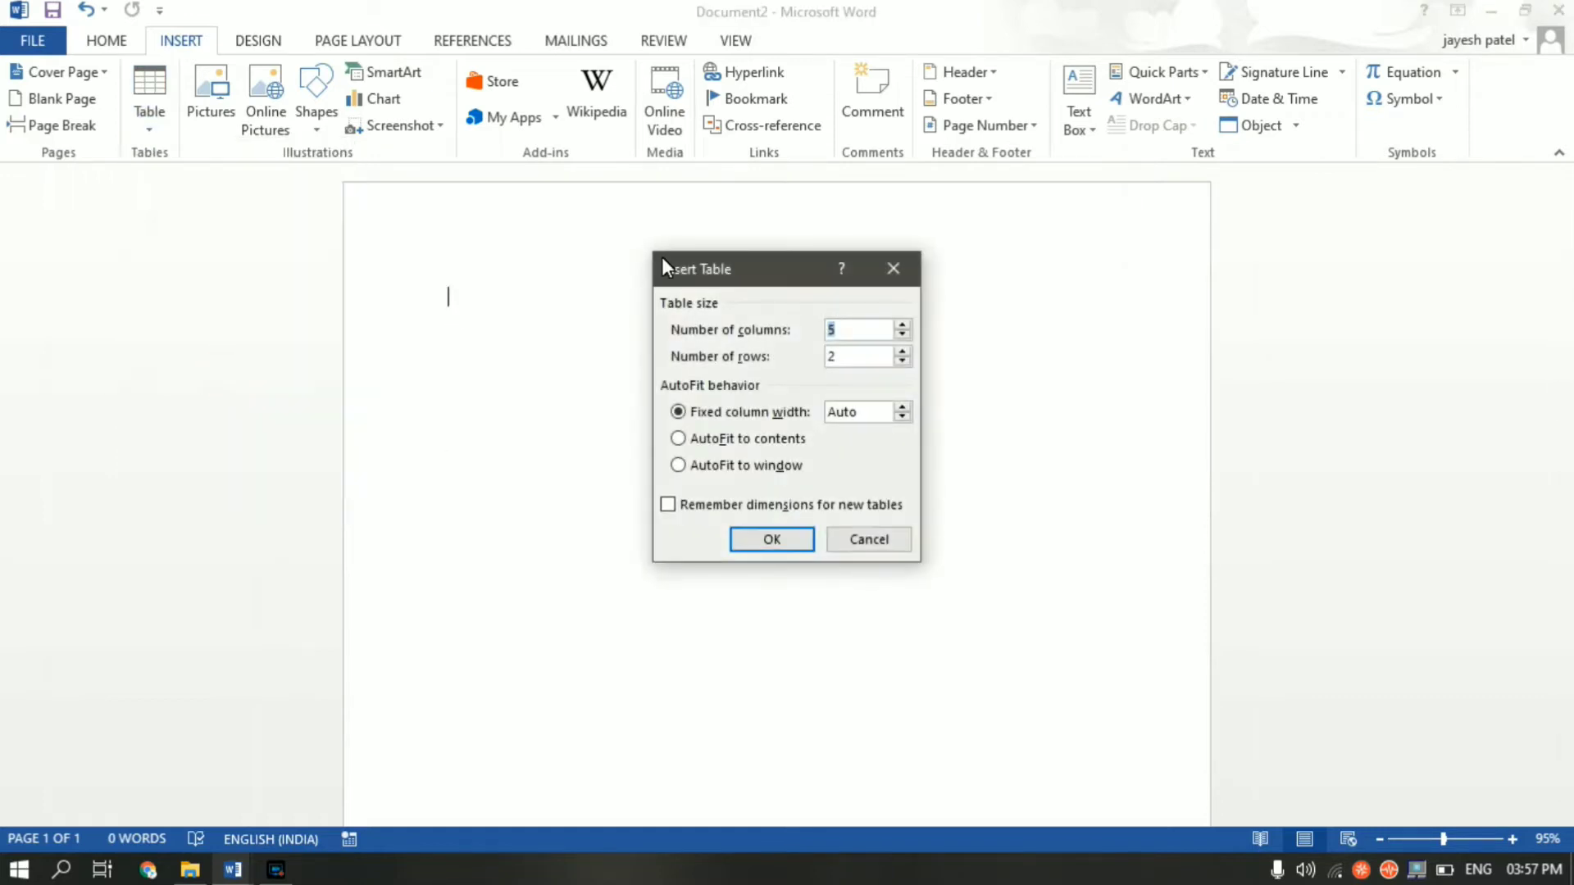
click(861, 355)
key(BackSpace)
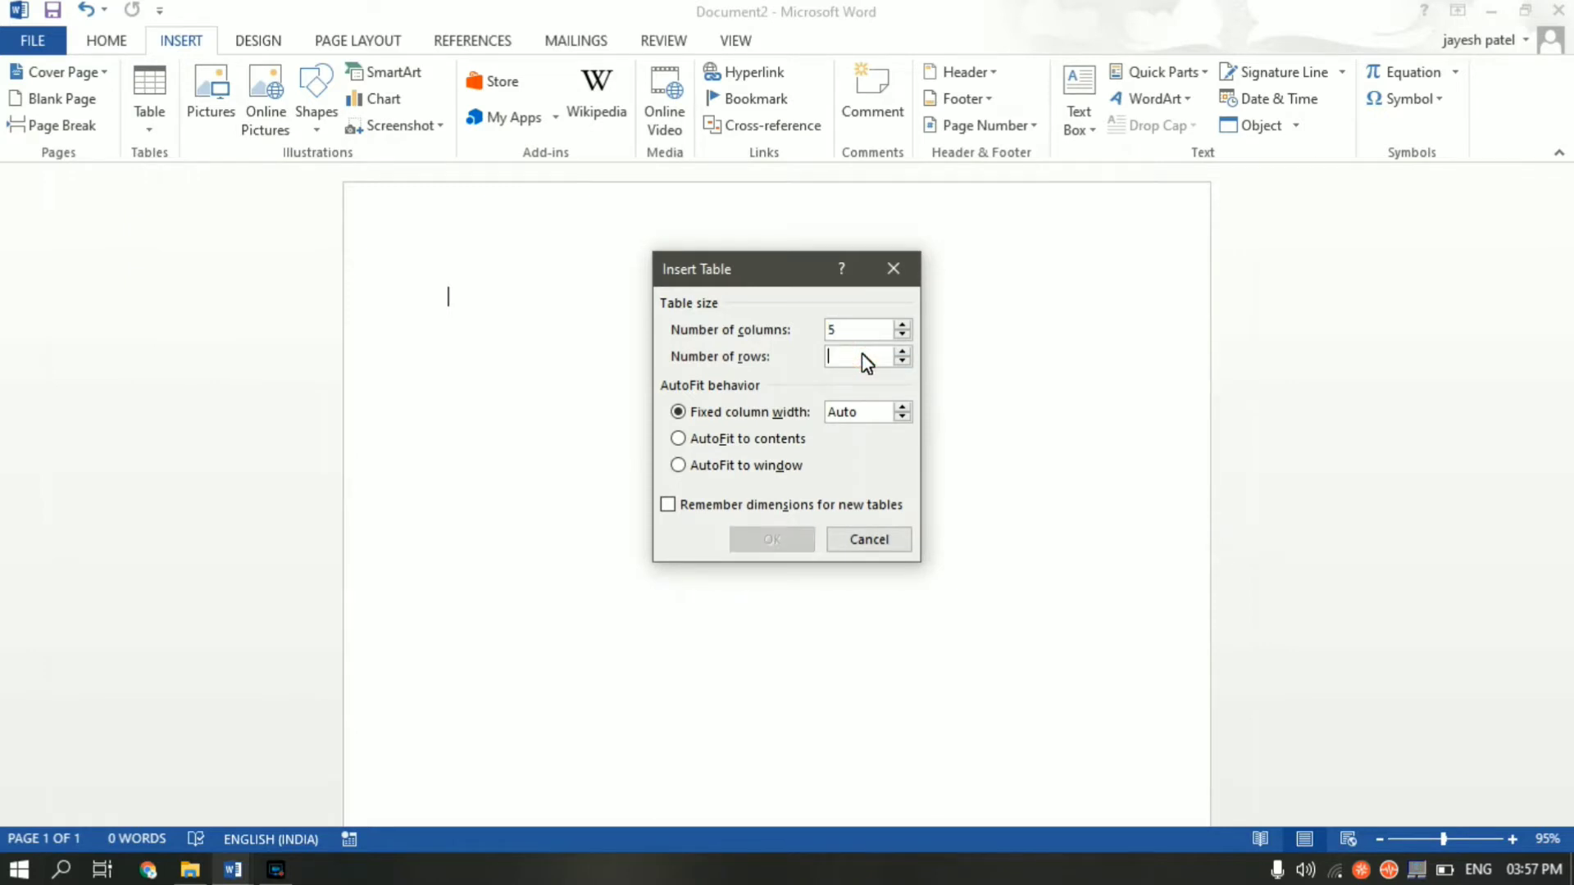
text(5)
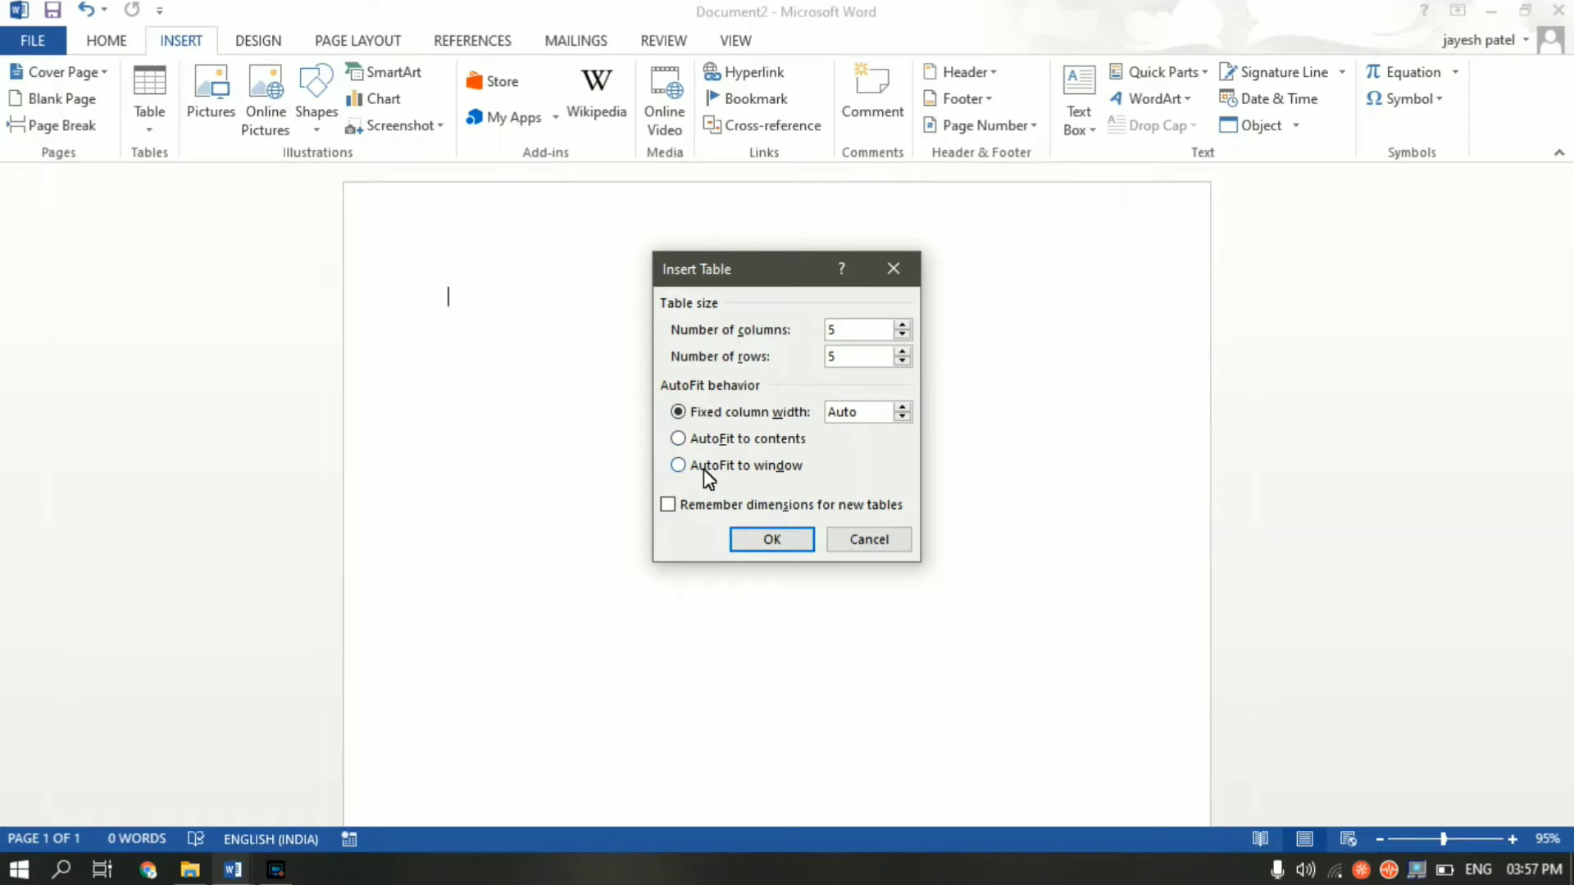
click(747, 543)
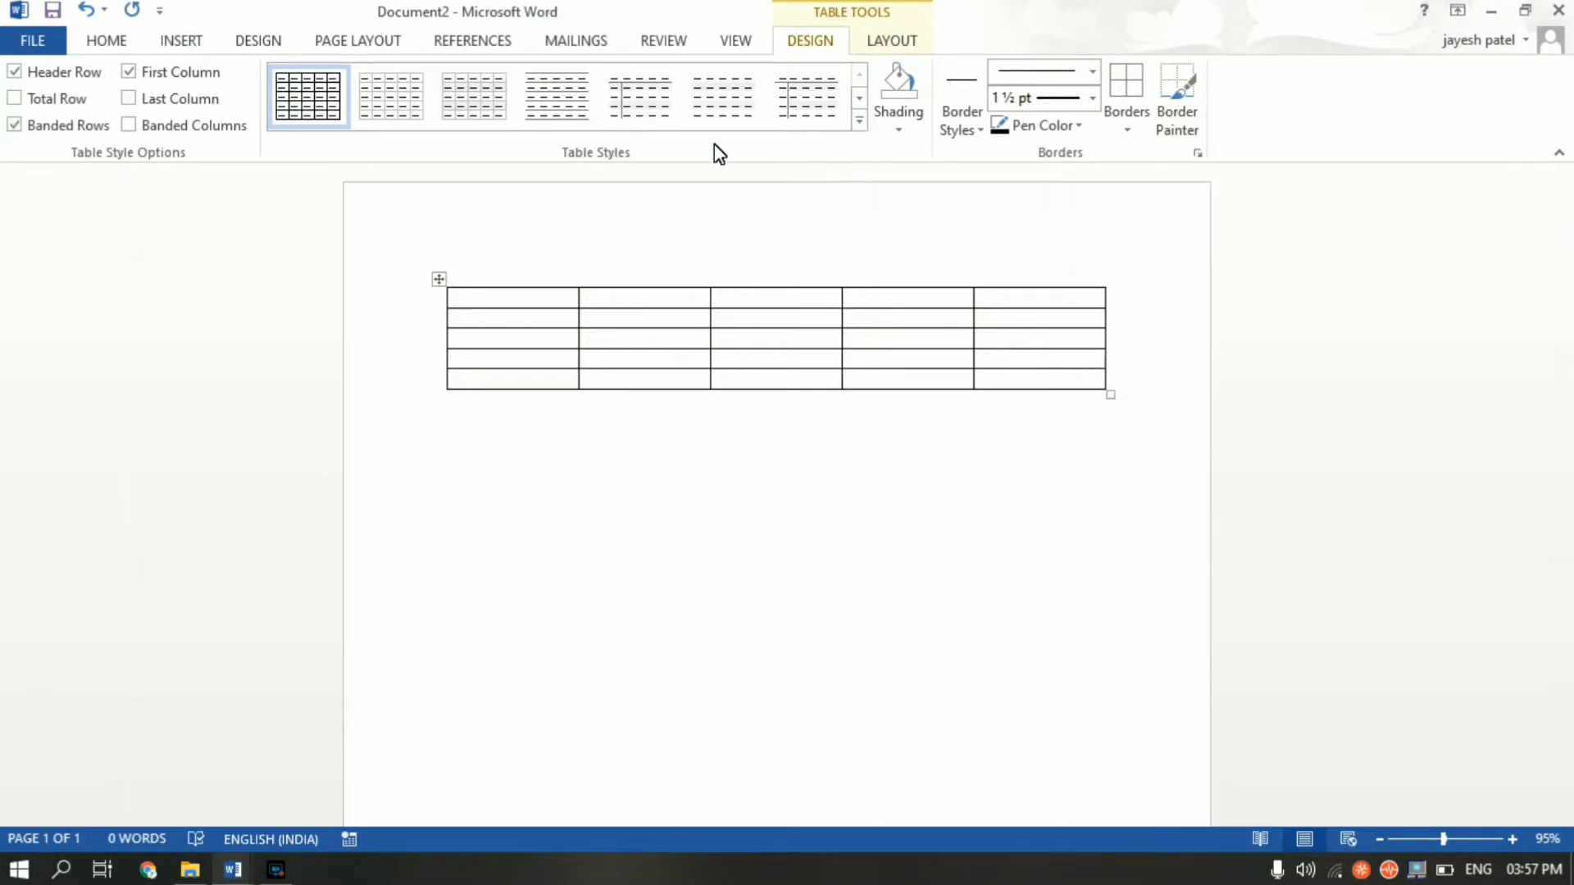
- Apply the green grid table style with a solid dark green header row and banded rows
click(859, 121)
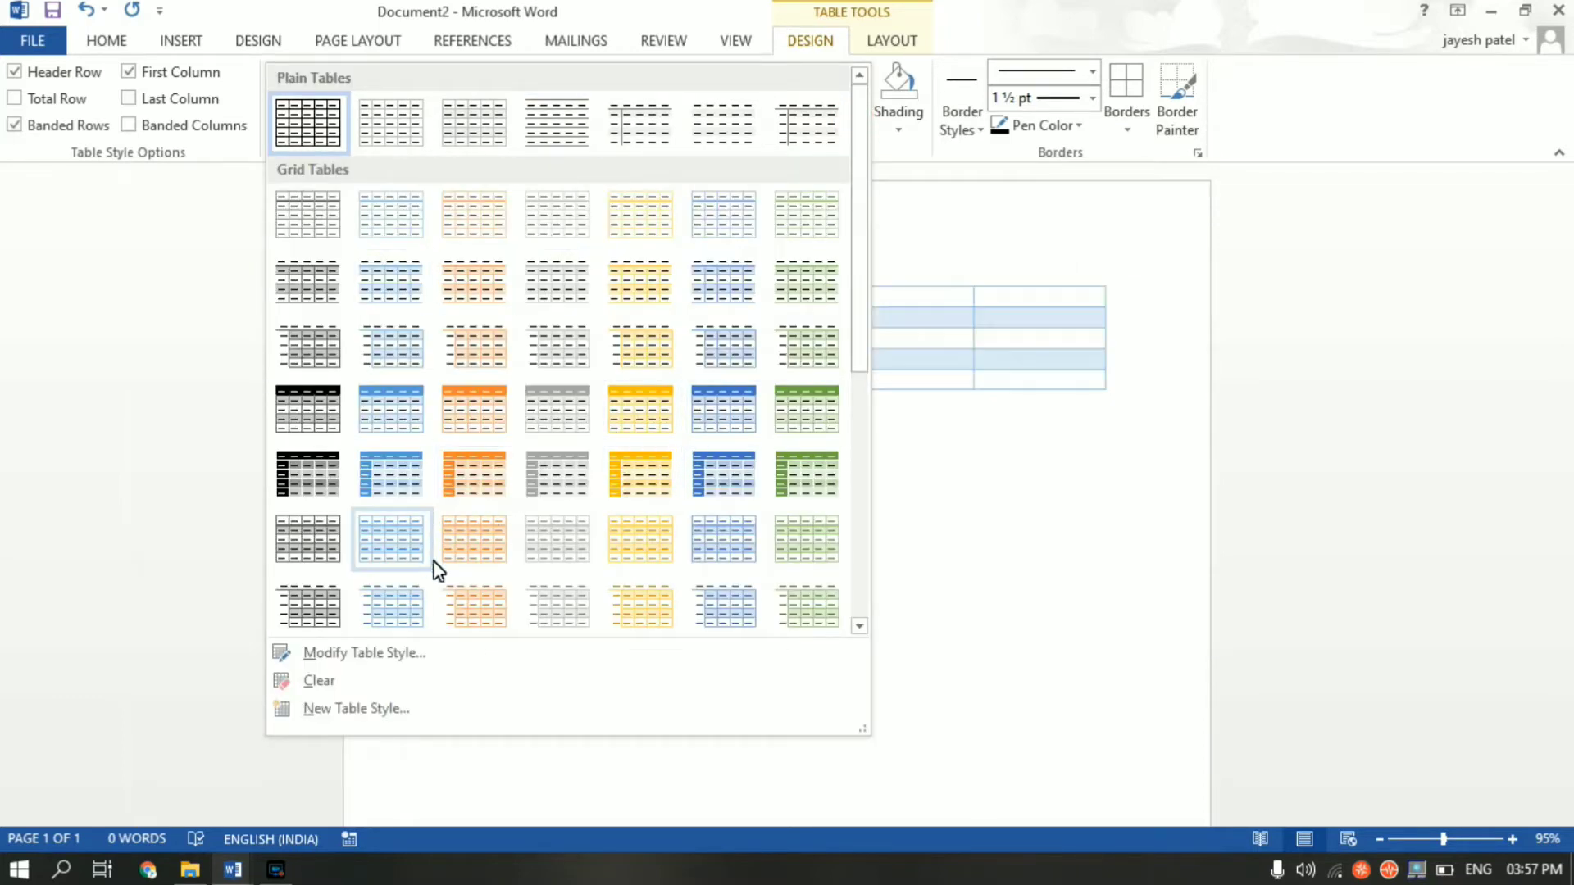
click(787, 420)
click(785, 420)
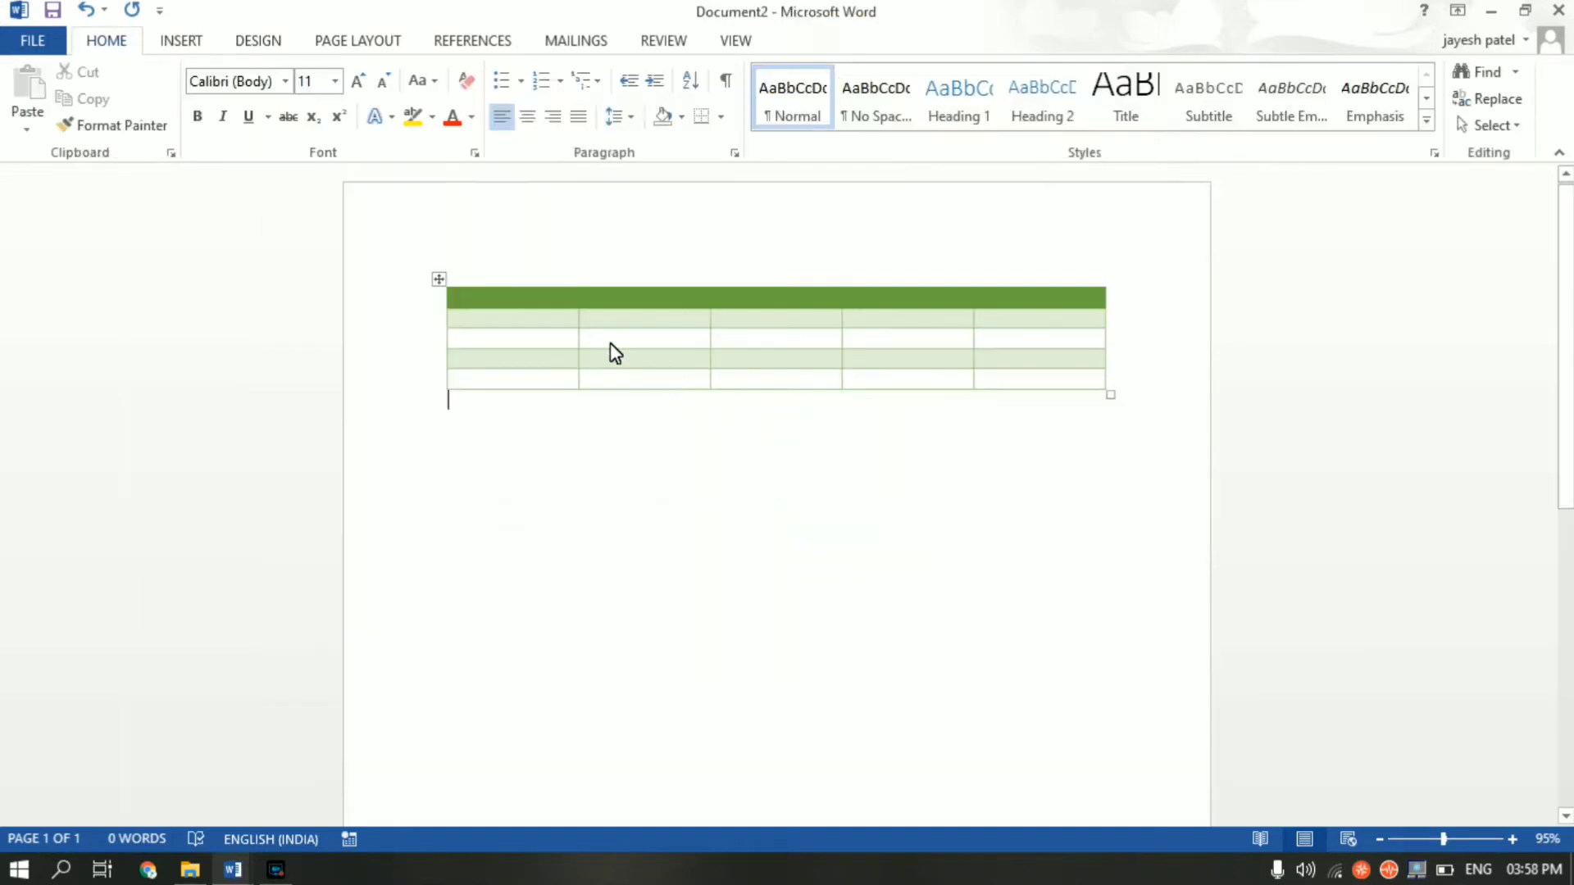
click(549, 298)
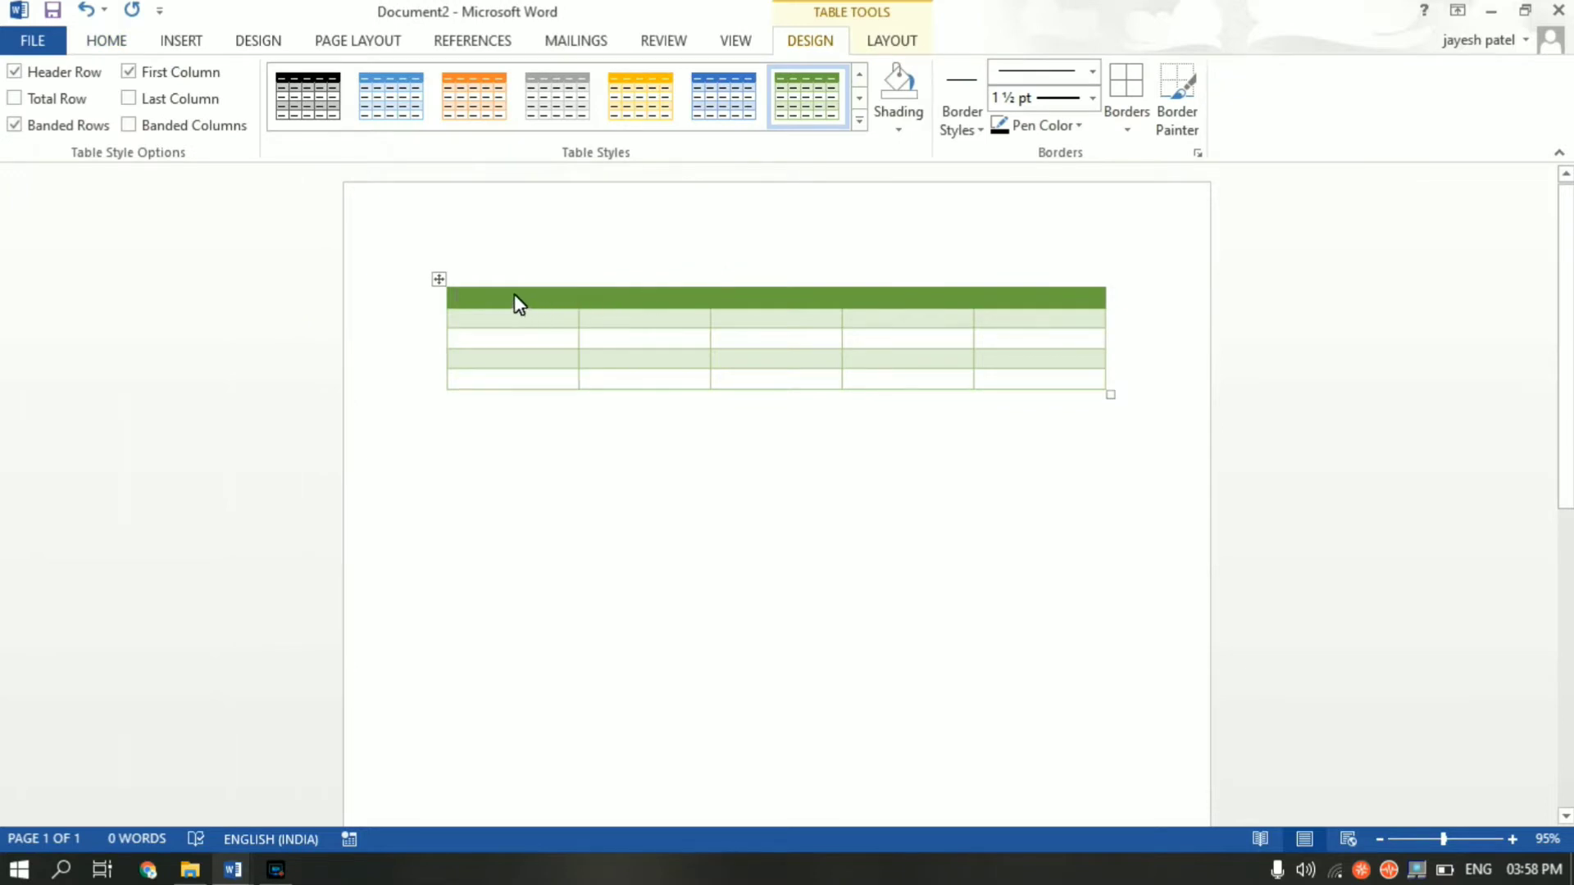
- Enter the header labels Sr No, Name, Address, Age and Email ID across the five header cells
text(Sr)
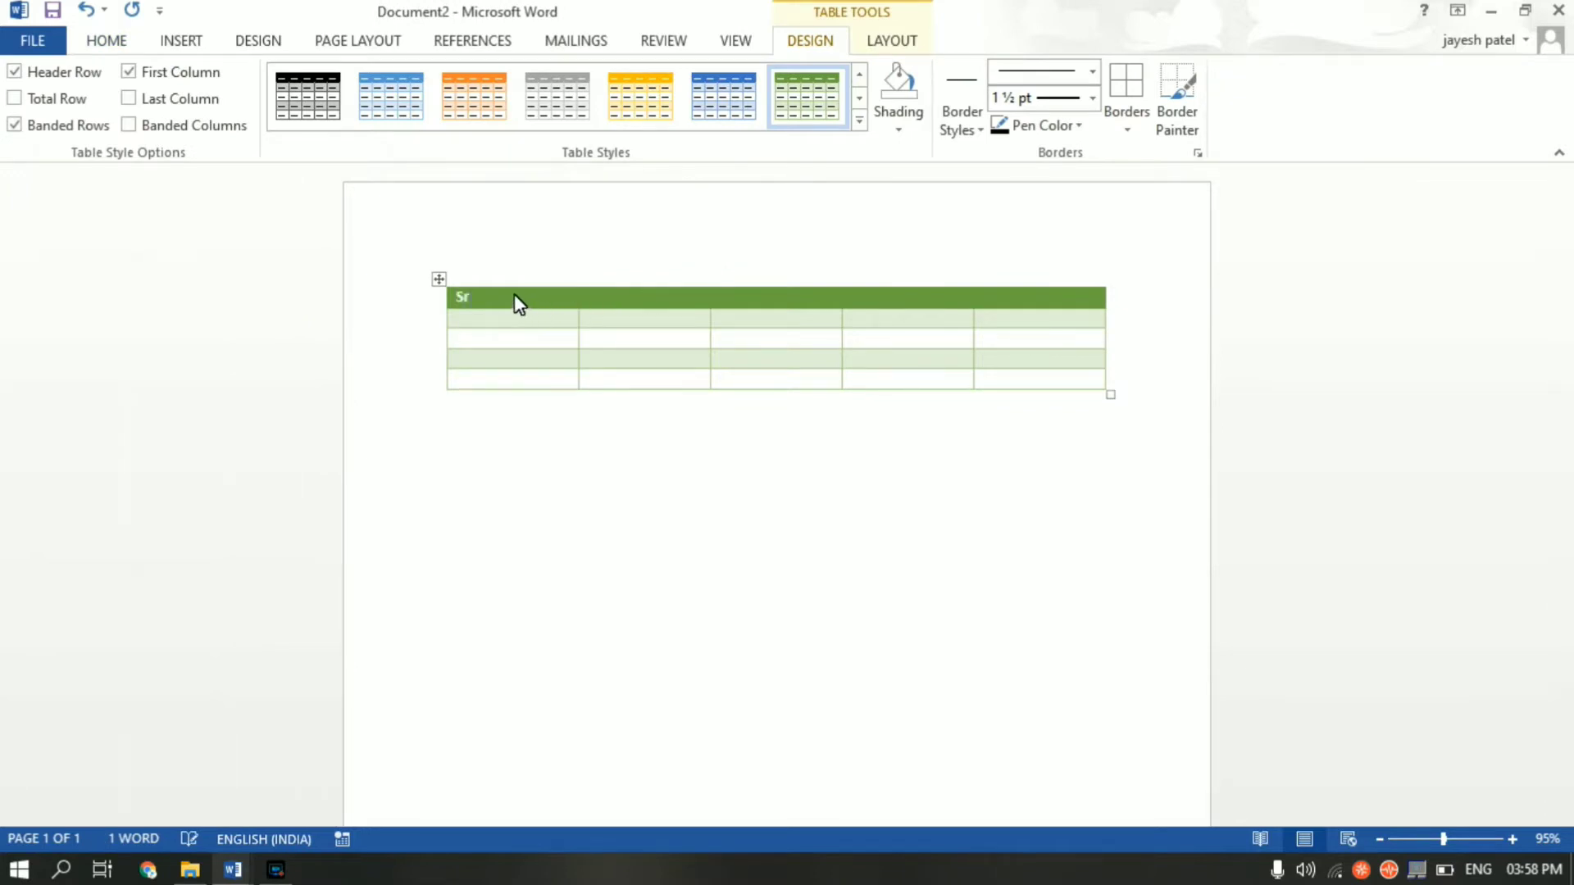
text( No)
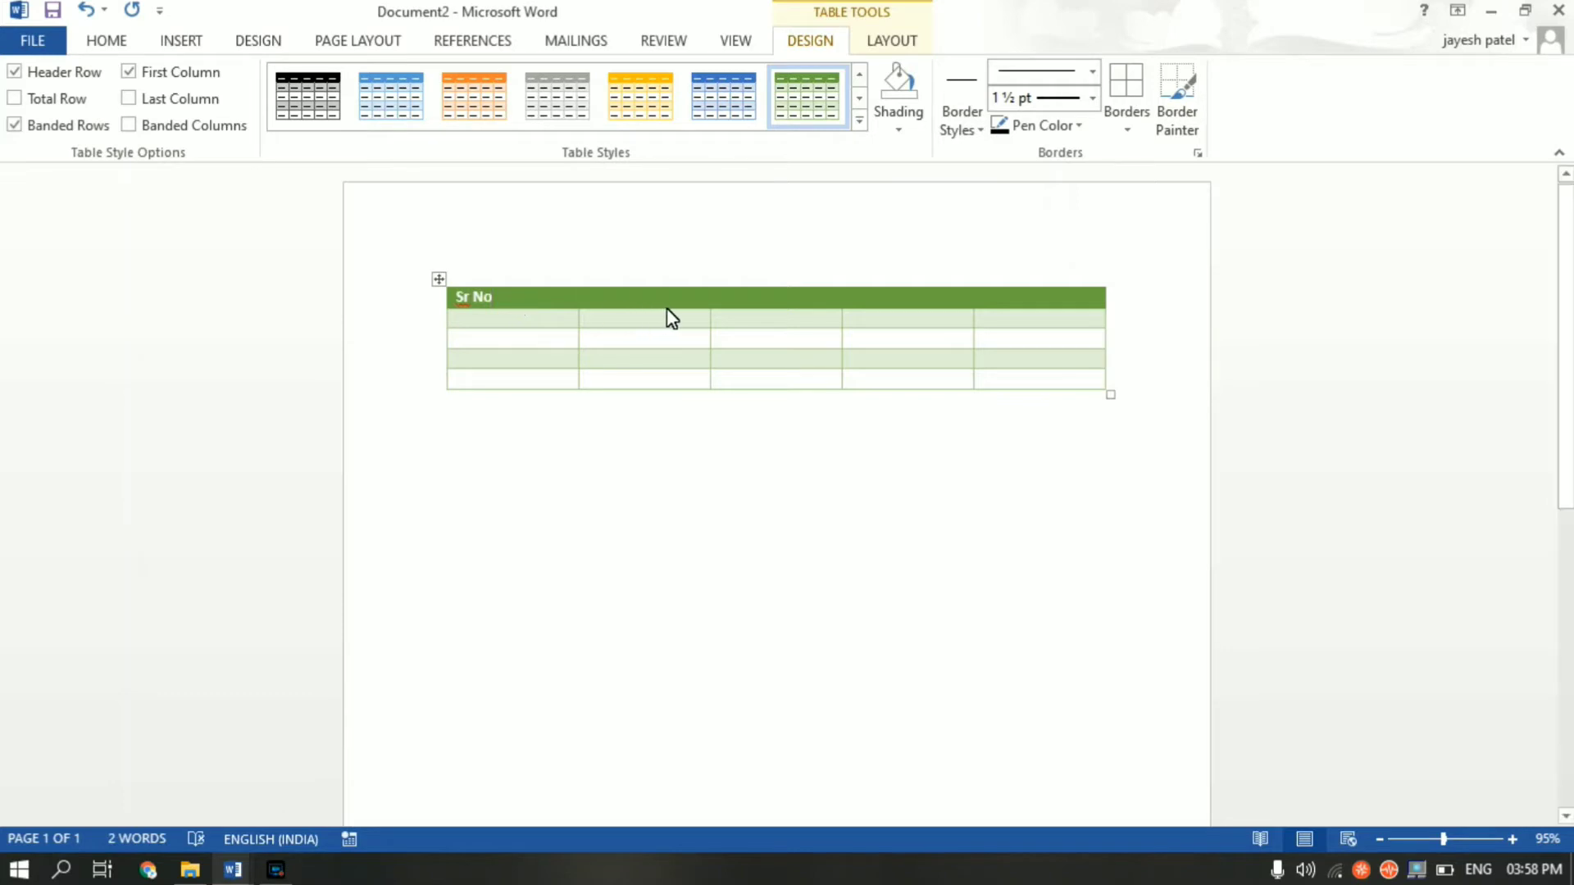
click(666, 304)
text(Naem)
text(Address)
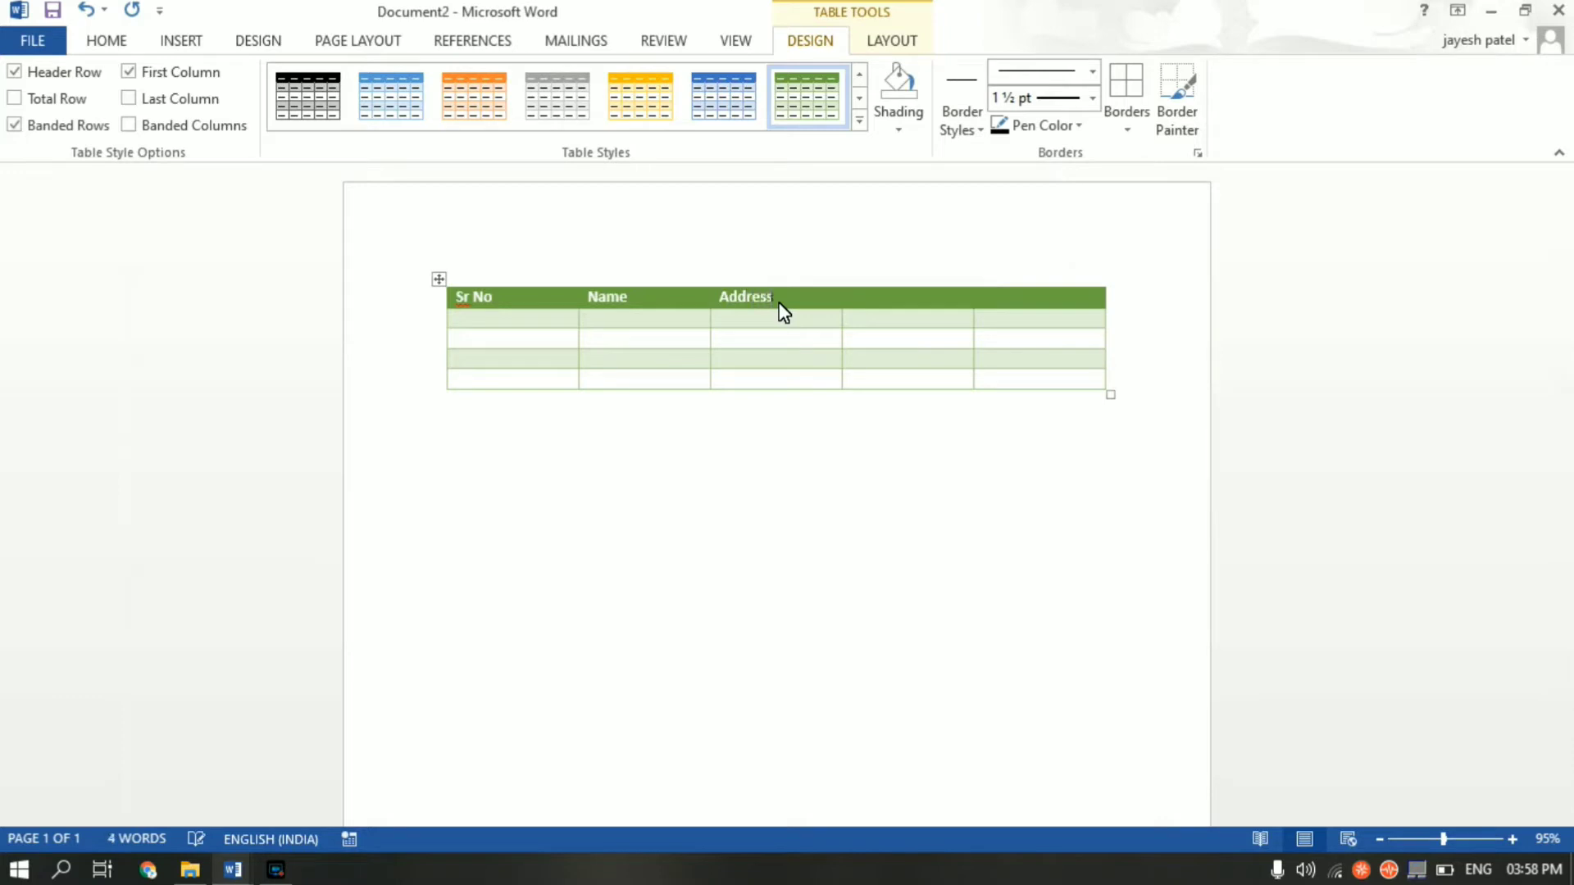
click(943, 301)
text(Age)
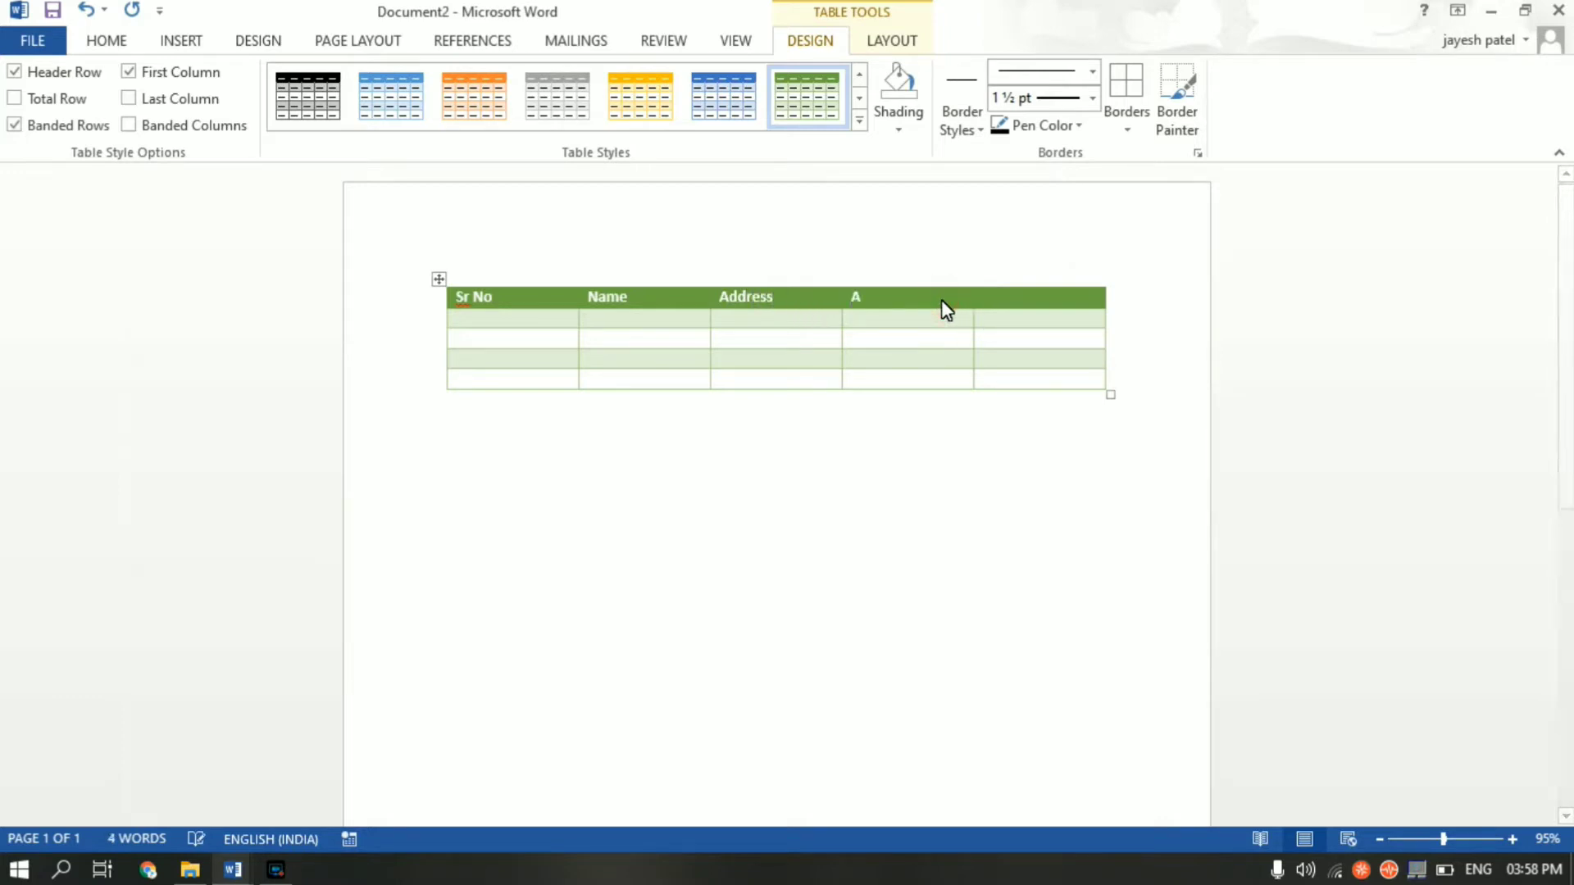
click(1020, 301)
text(Email)
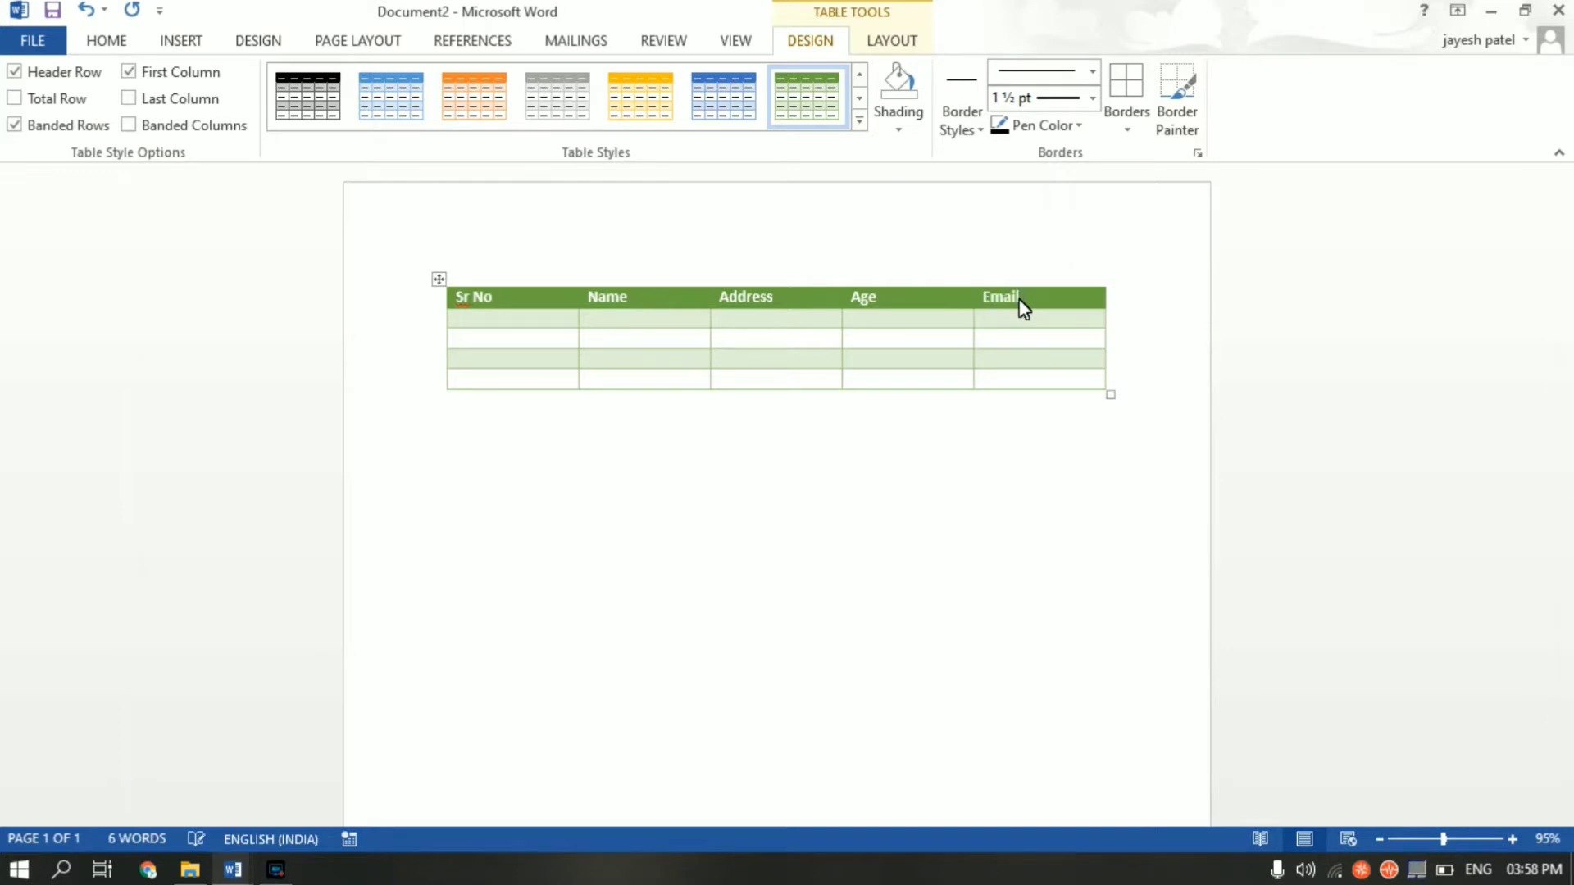
text( ID)
key(BackSpace)
text(dD)
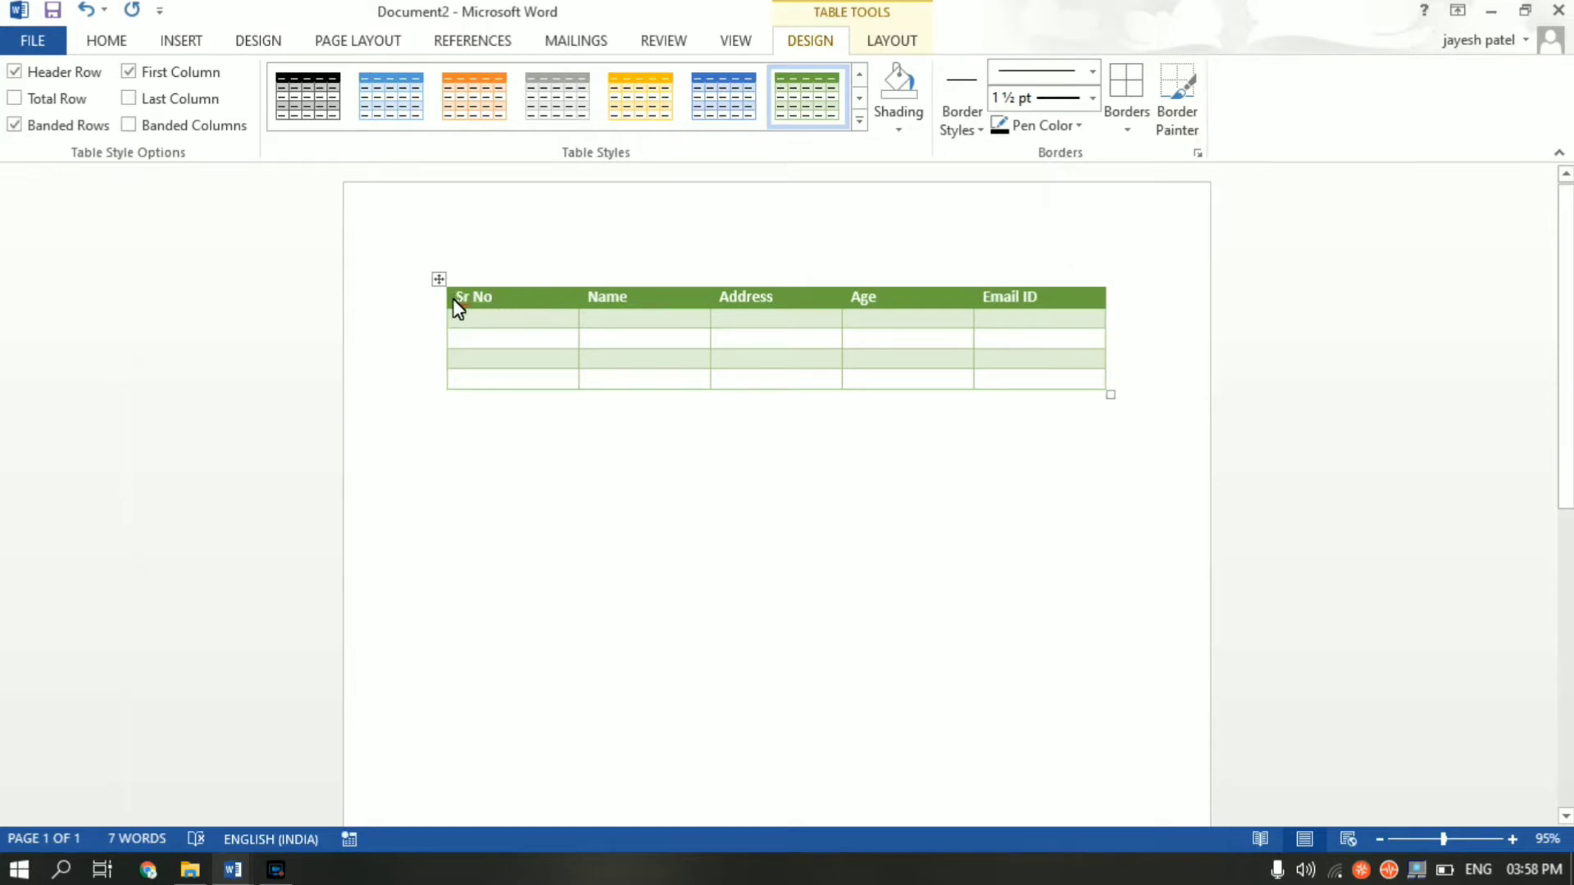
- Centre the header row labels in their cells with Align Center
drag(457, 302, 861, 104)
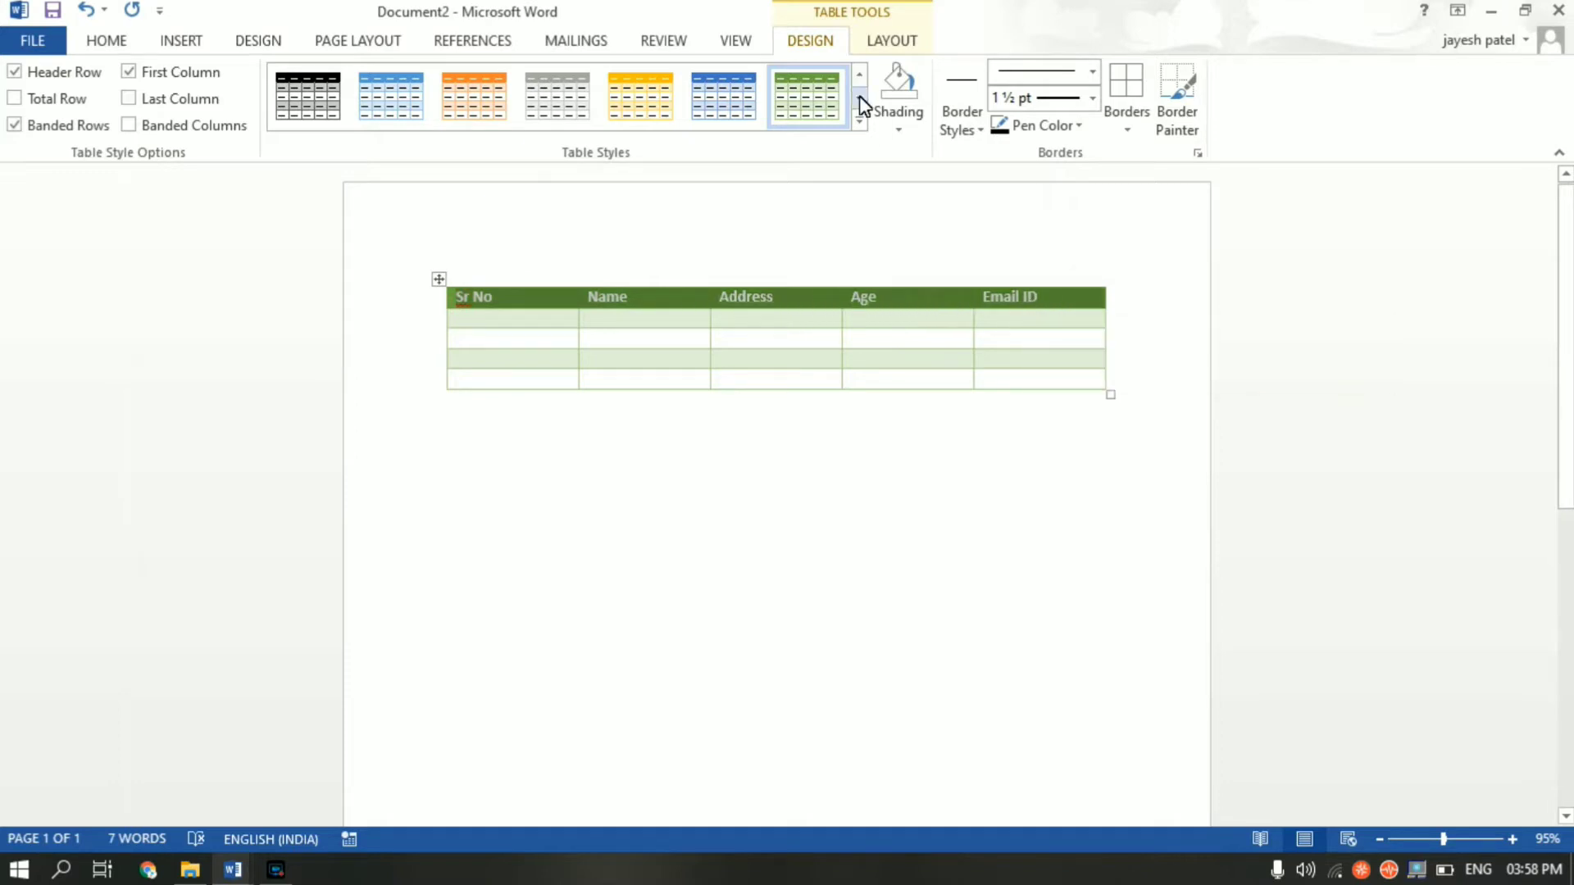
click(890, 43)
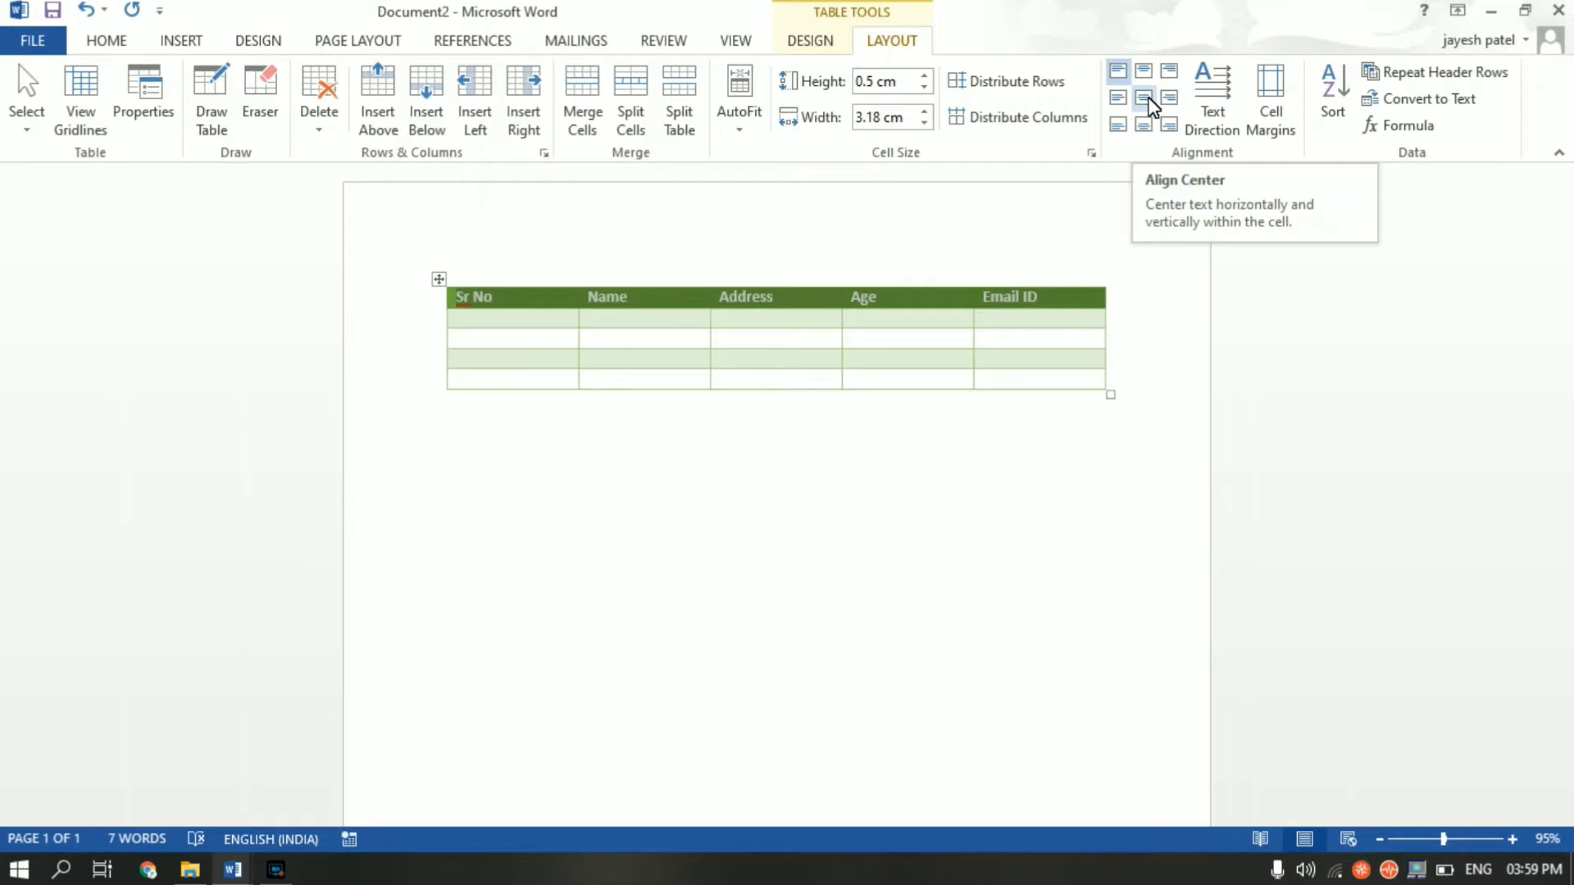
click(1149, 98)
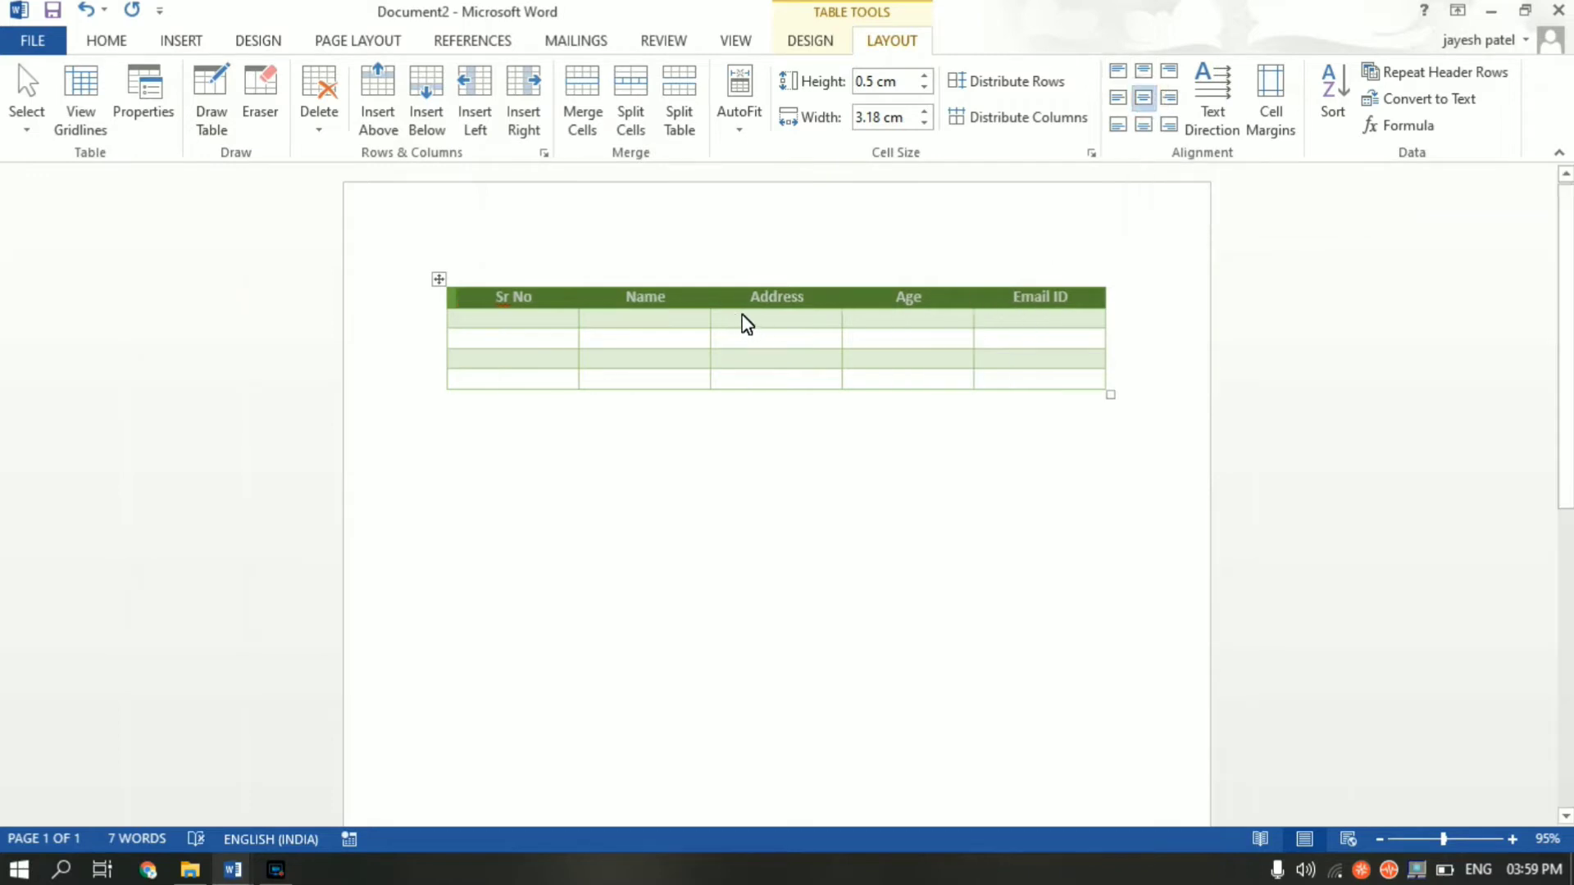
click(900, 446)
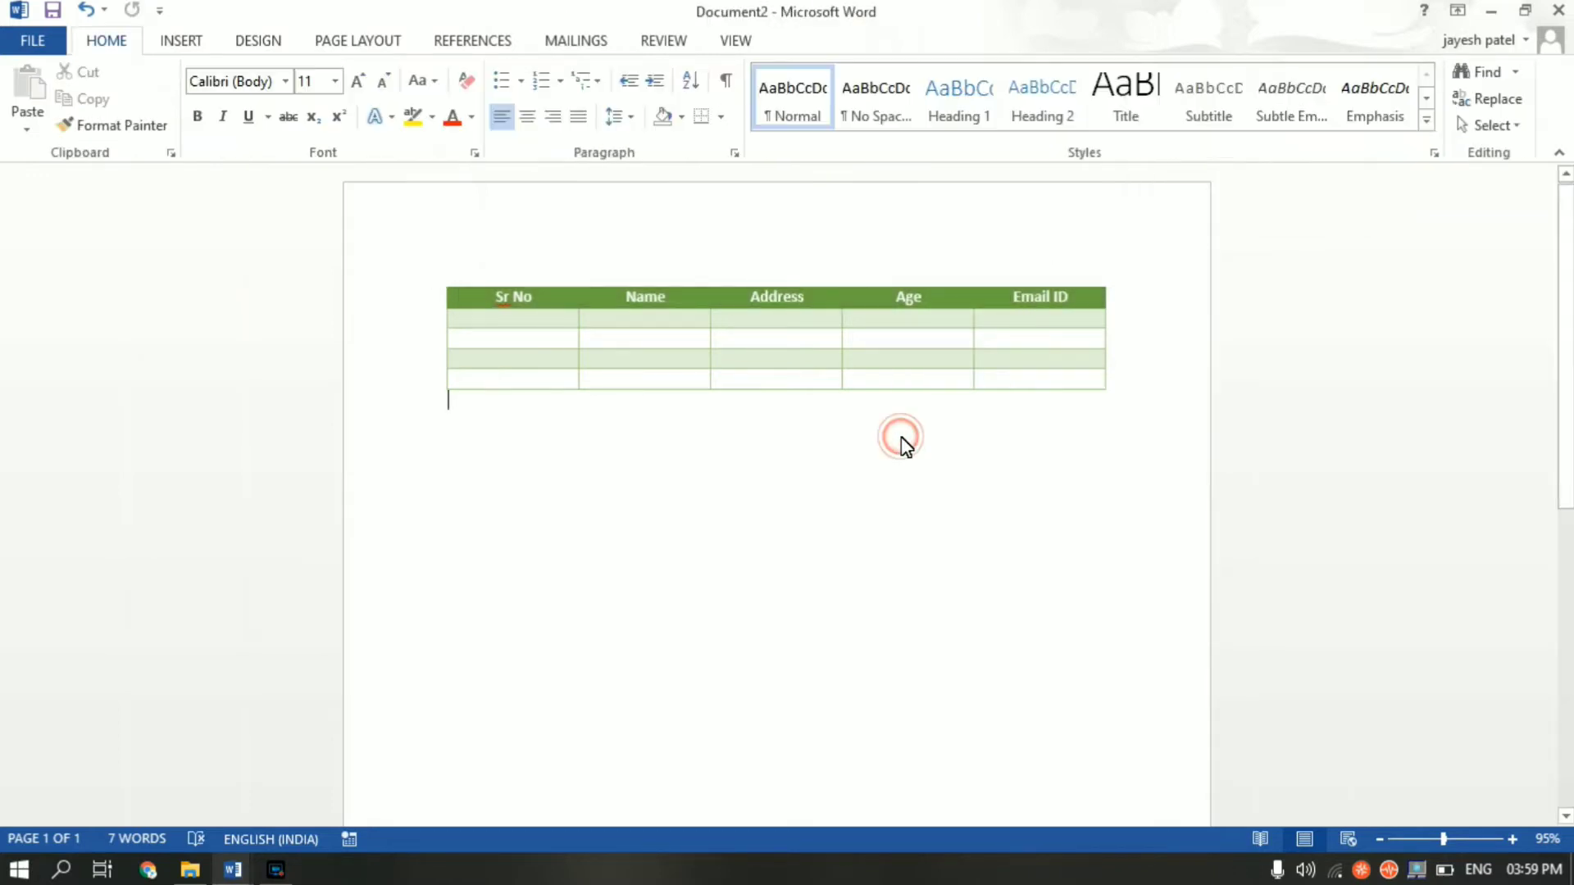
- Fill the first data row with serial number 1, Mumbai, age 24 and an e-mail address
click(492, 322)
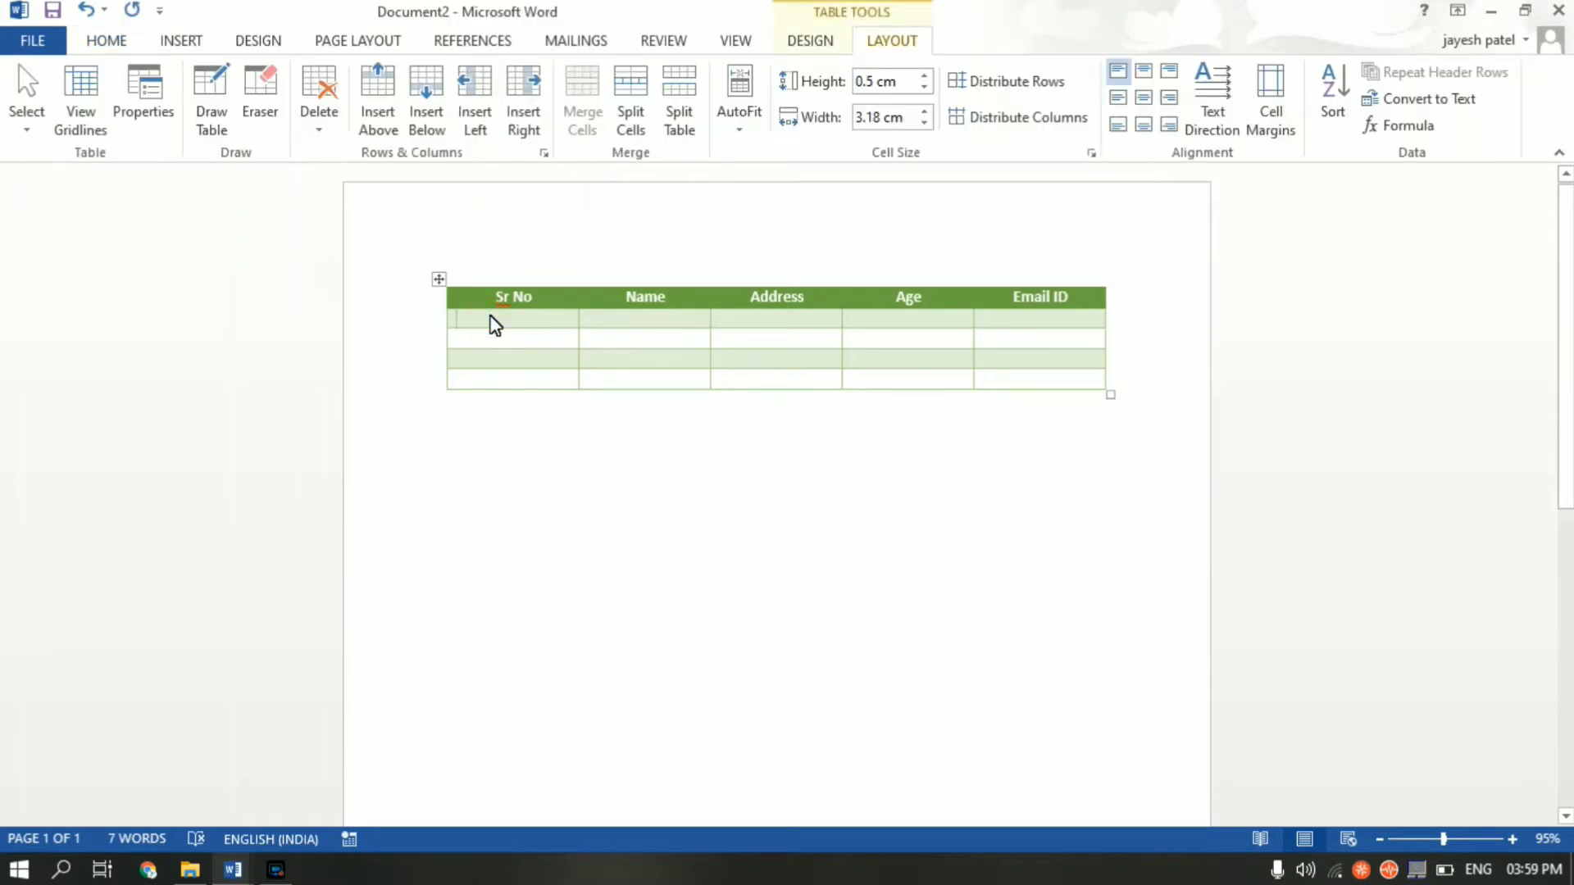
text(1)
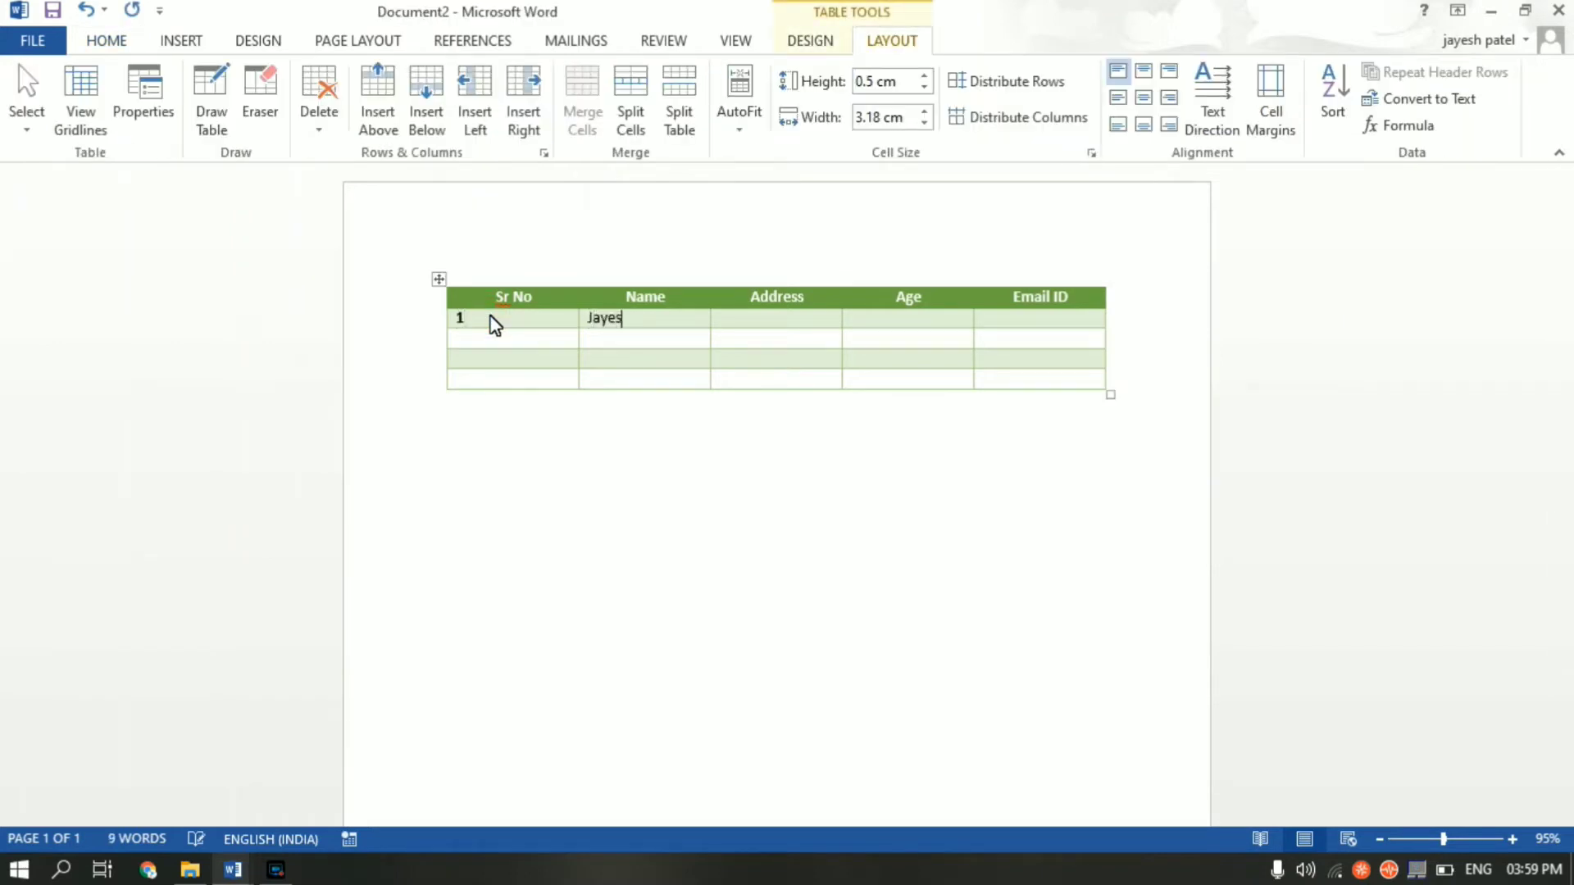
click(744, 326)
text(M)
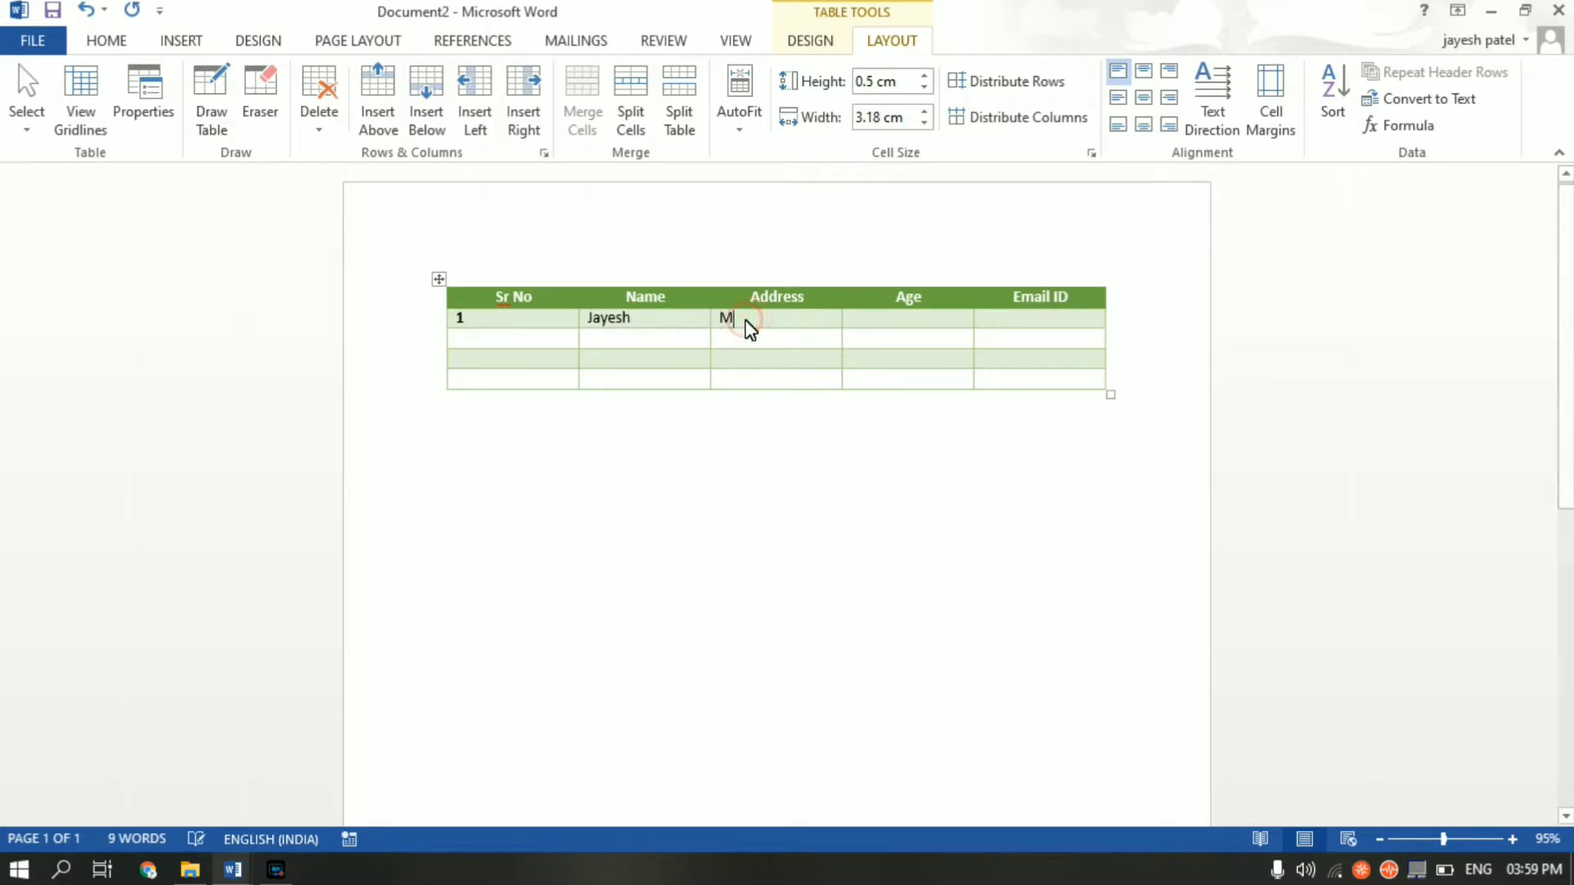
text(umbai)
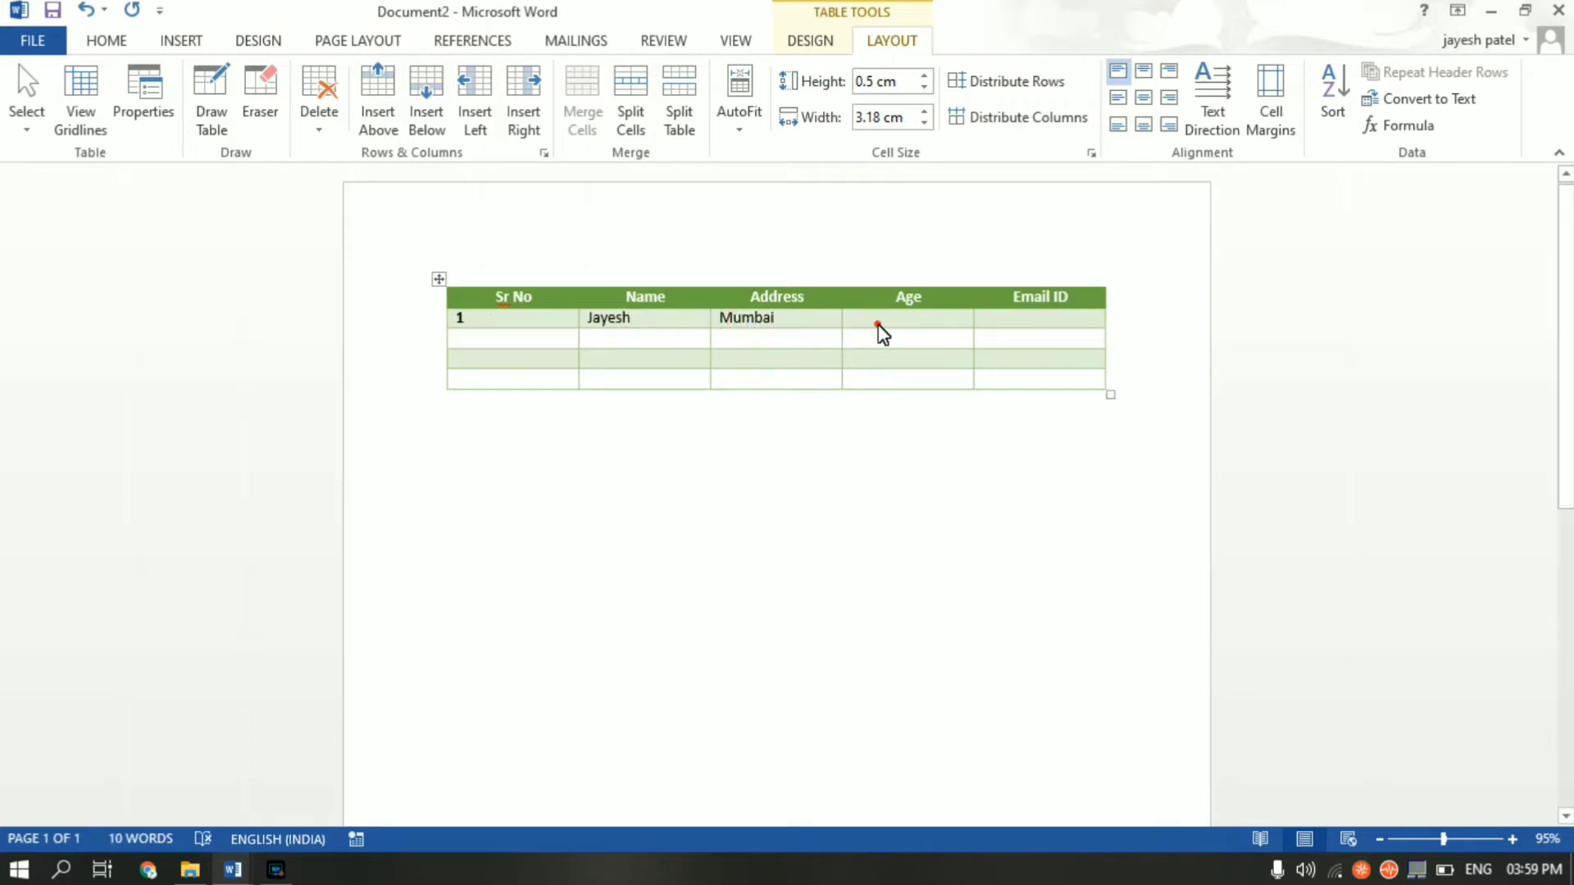
click(878, 324)
text(24)
click(1021, 325)
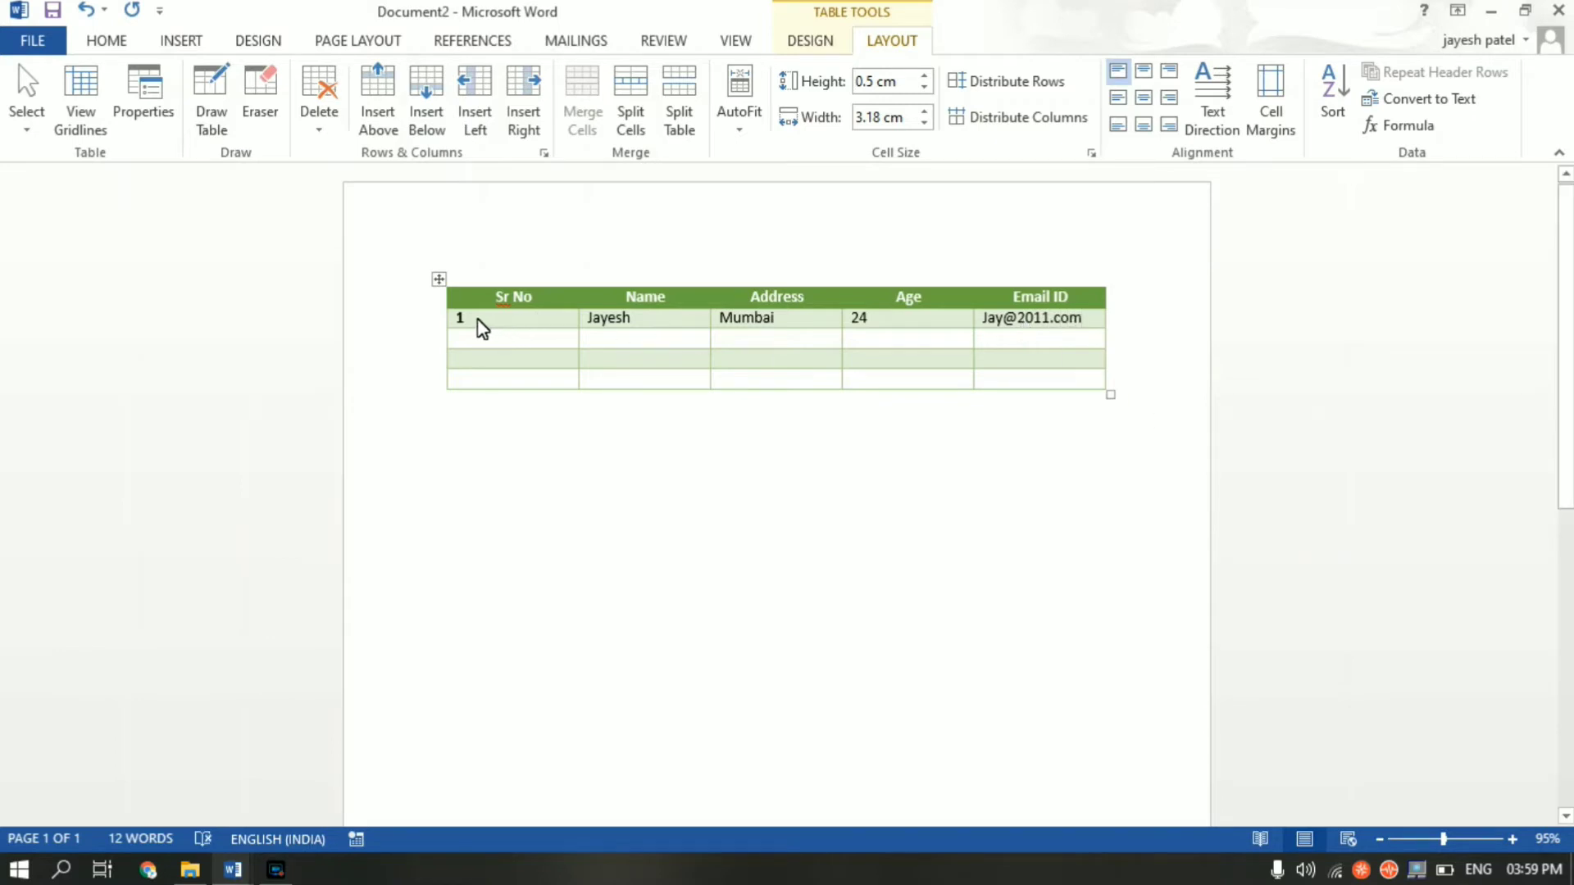
- Copy the first data row and paste it into the second and third rows
click(455, 318)
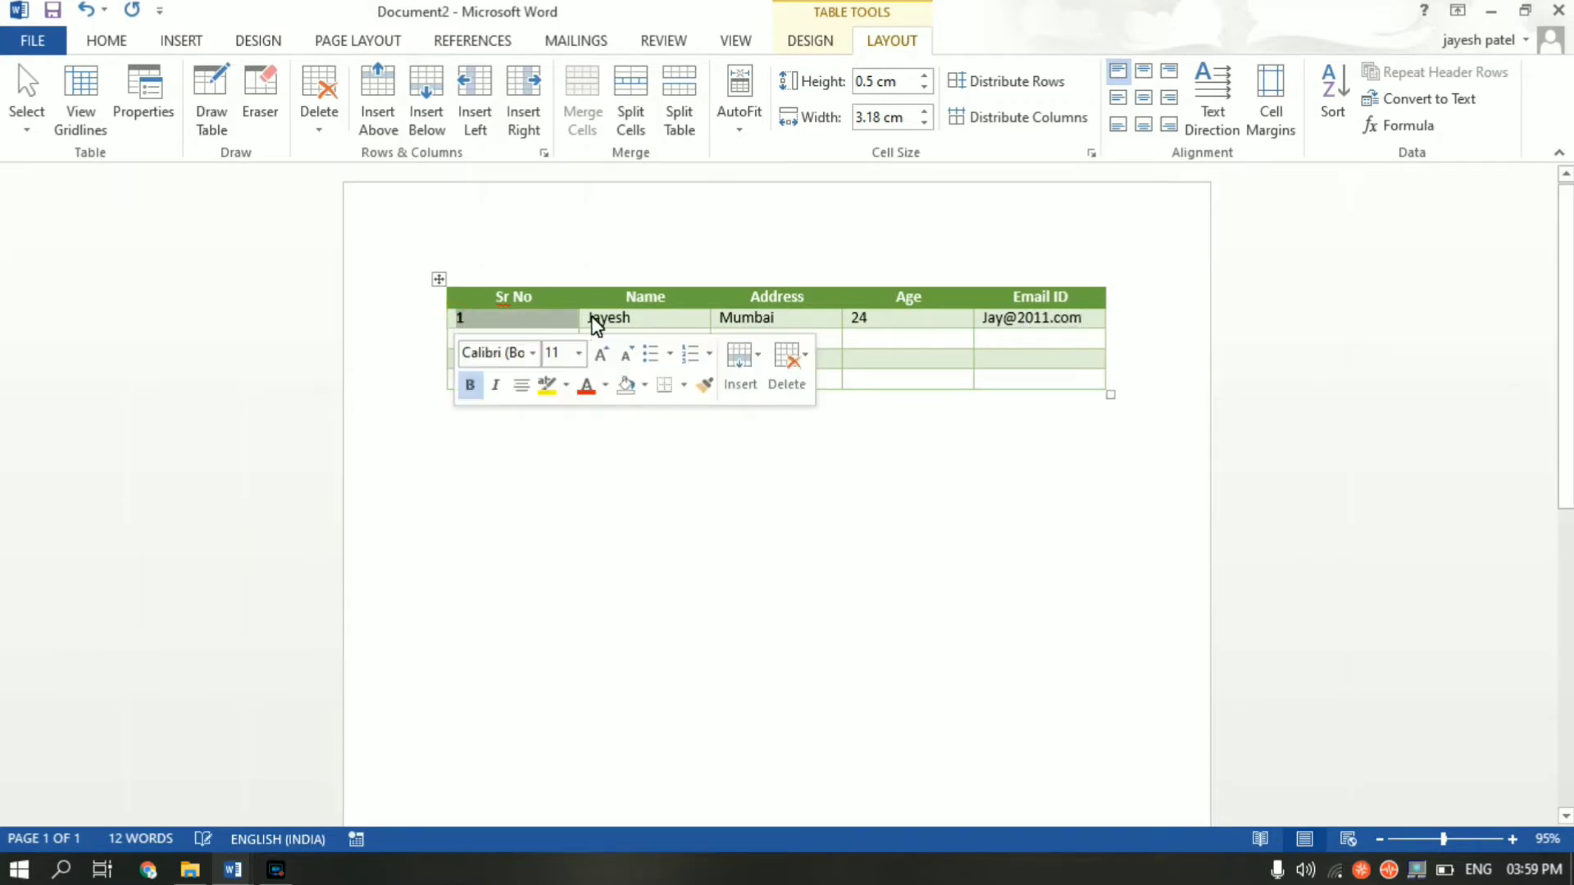
click(745, 305)
drag(1082, 318, 482, 329)
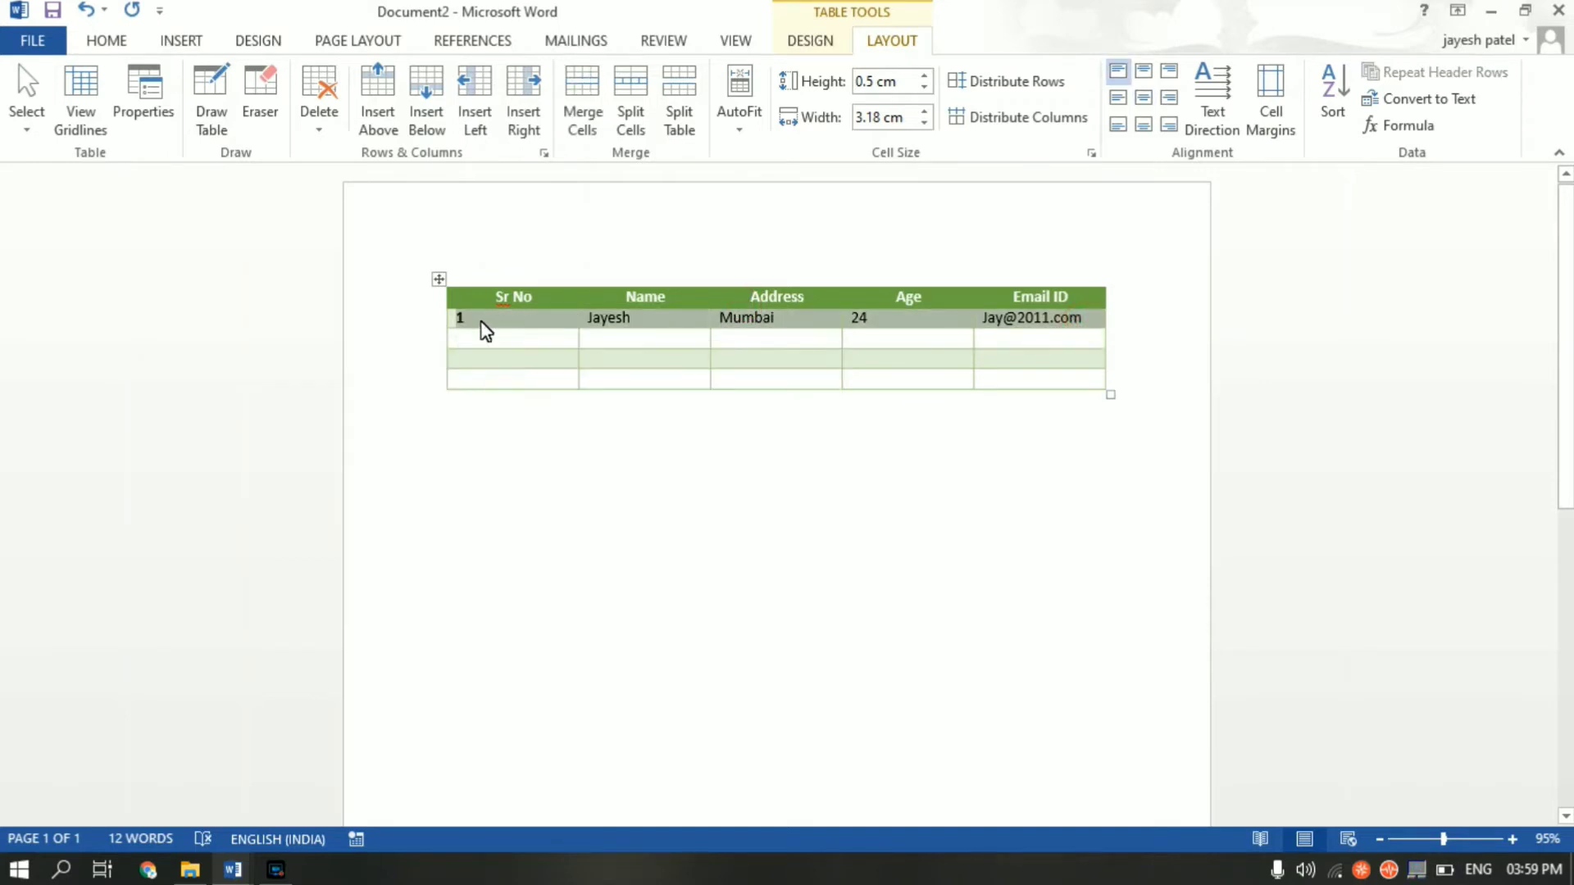
key(ctrl+c)
click(475, 340)
key(ctrl+v)
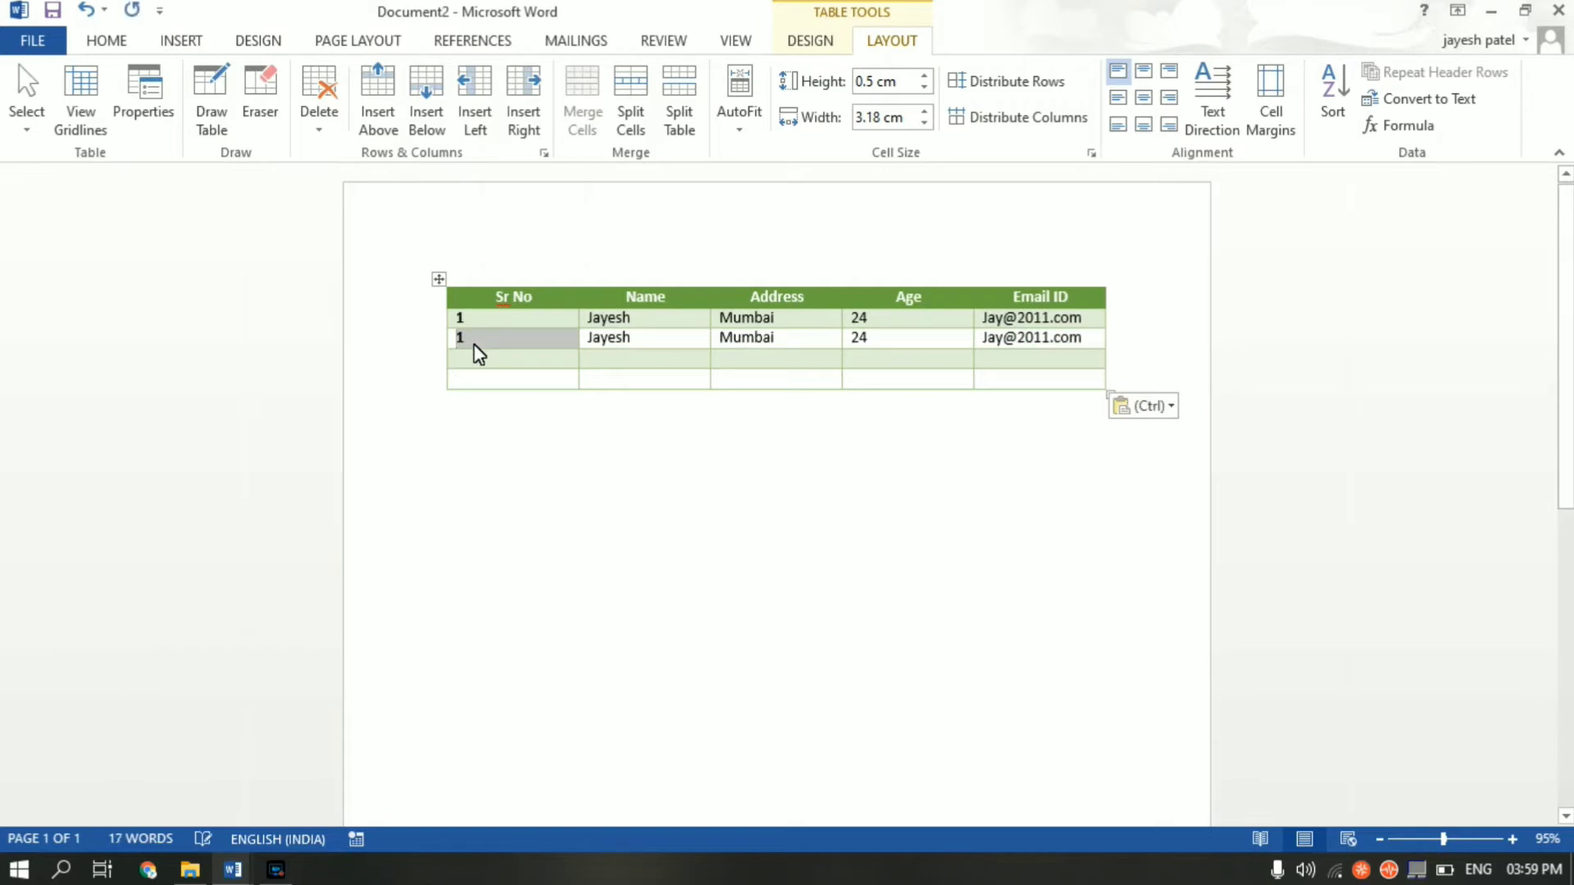
click(476, 361)
key(ctrl+v)
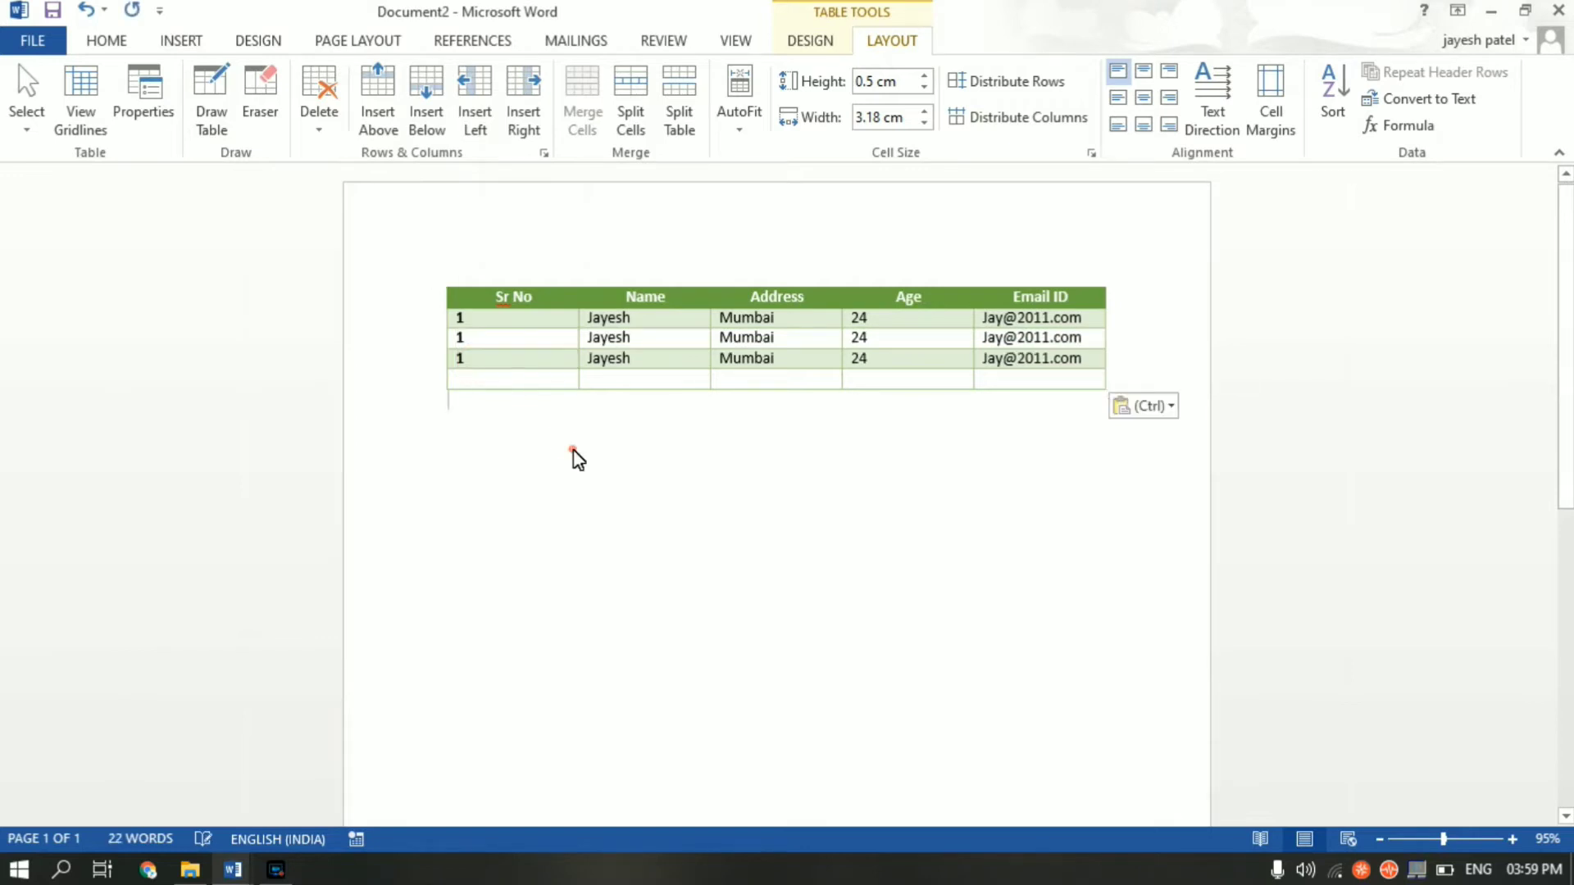
click(572, 451)
drag(457, 318, 995, 361)
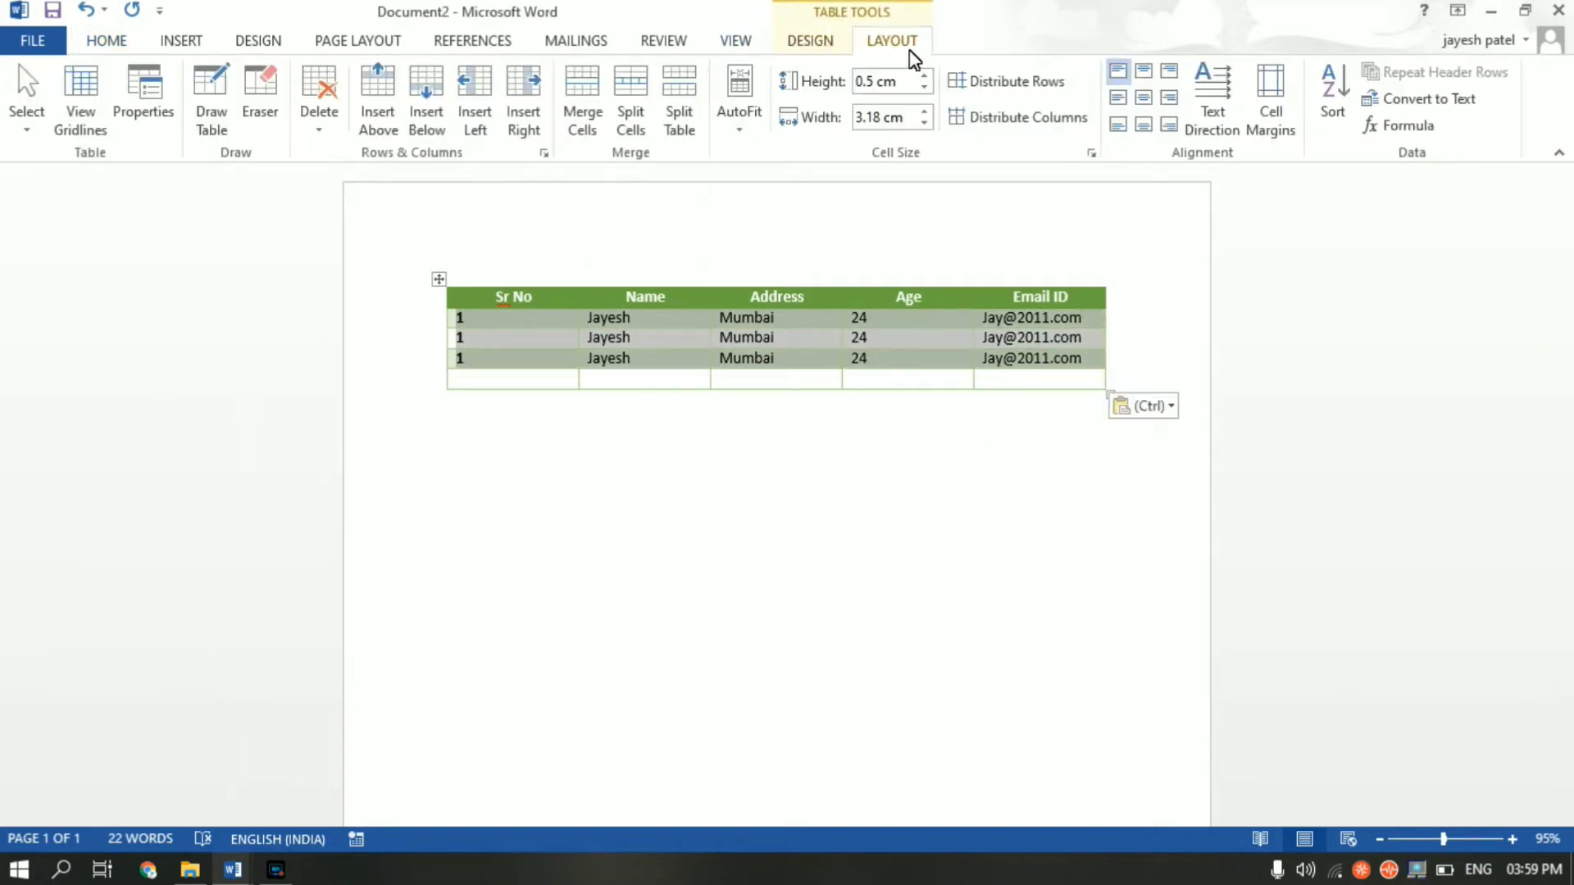
- Centre the values of the three data rows within their cells
click(1144, 99)
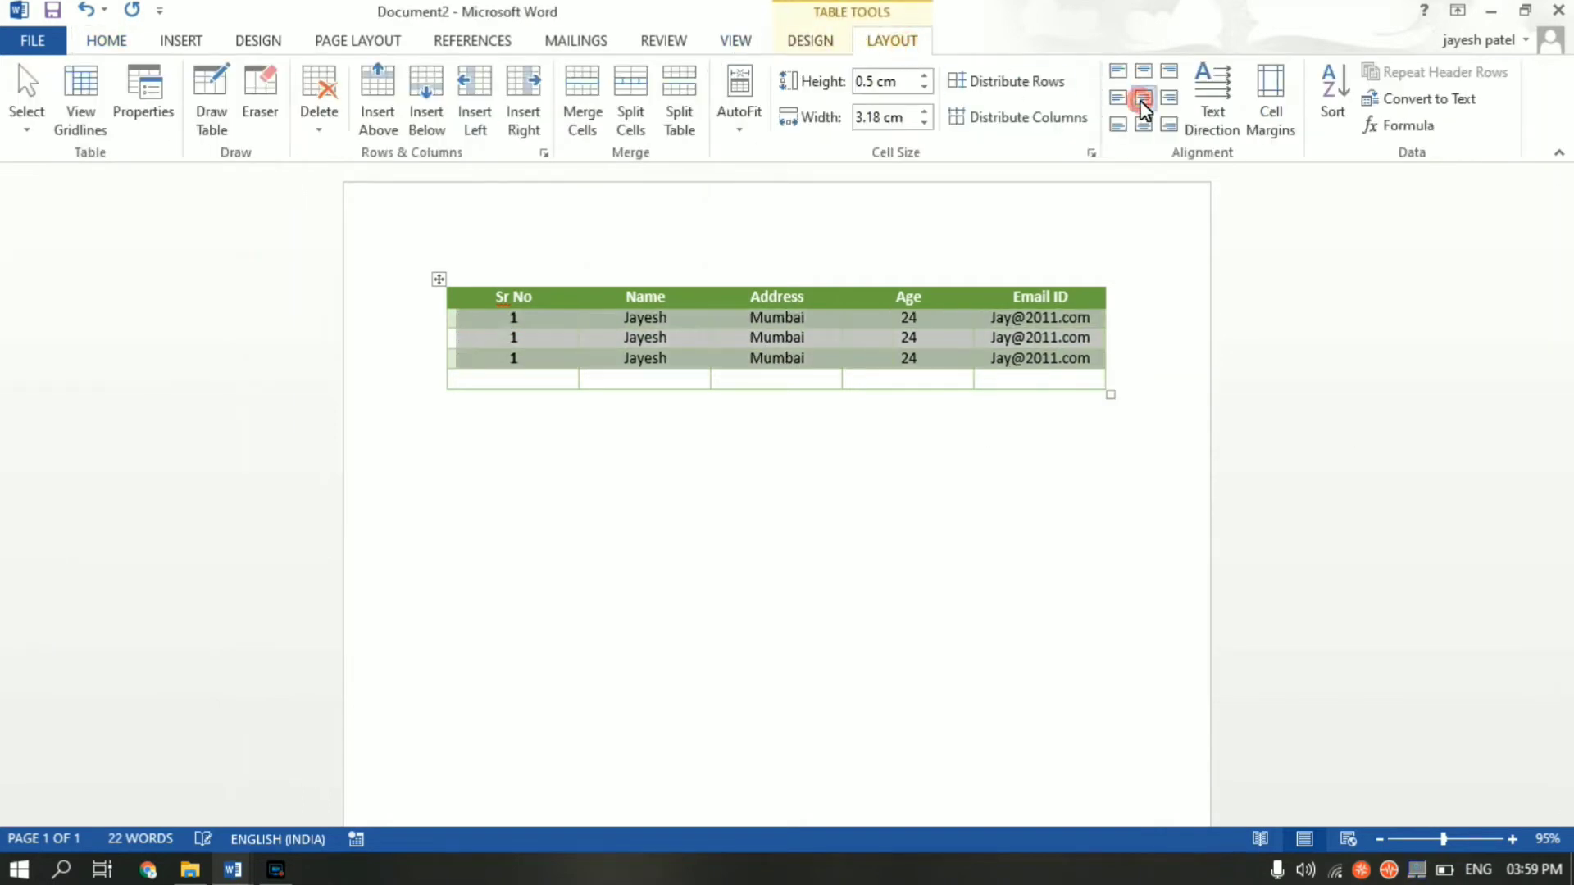
click(1044, 450)
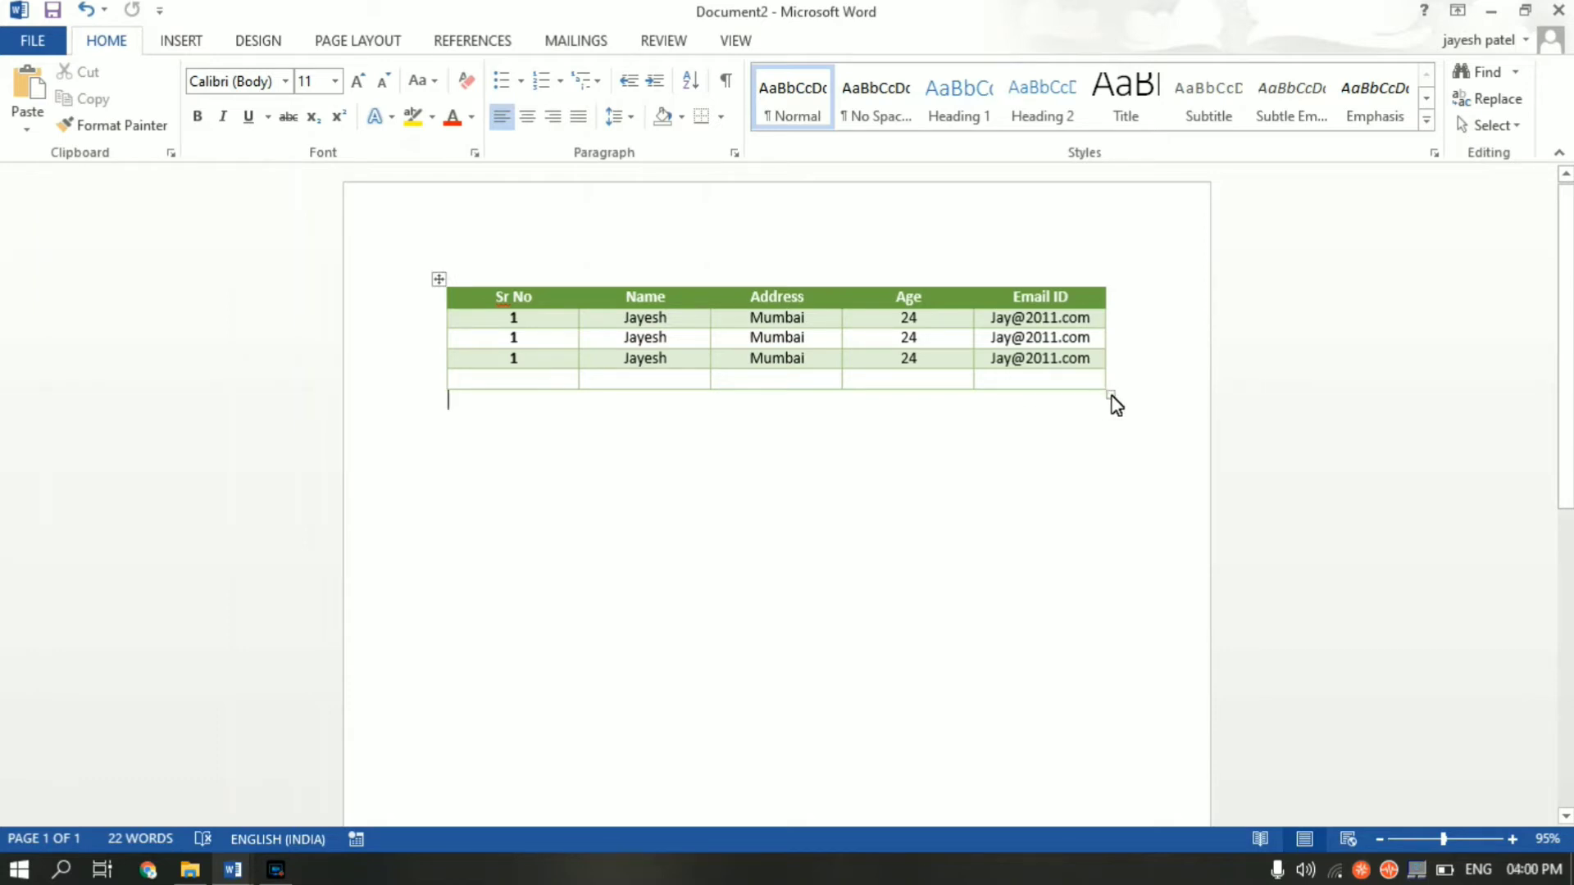
- Resize the table from its bottom-right corner so the rows become much taller
drag(1111, 395, 1173, 647)
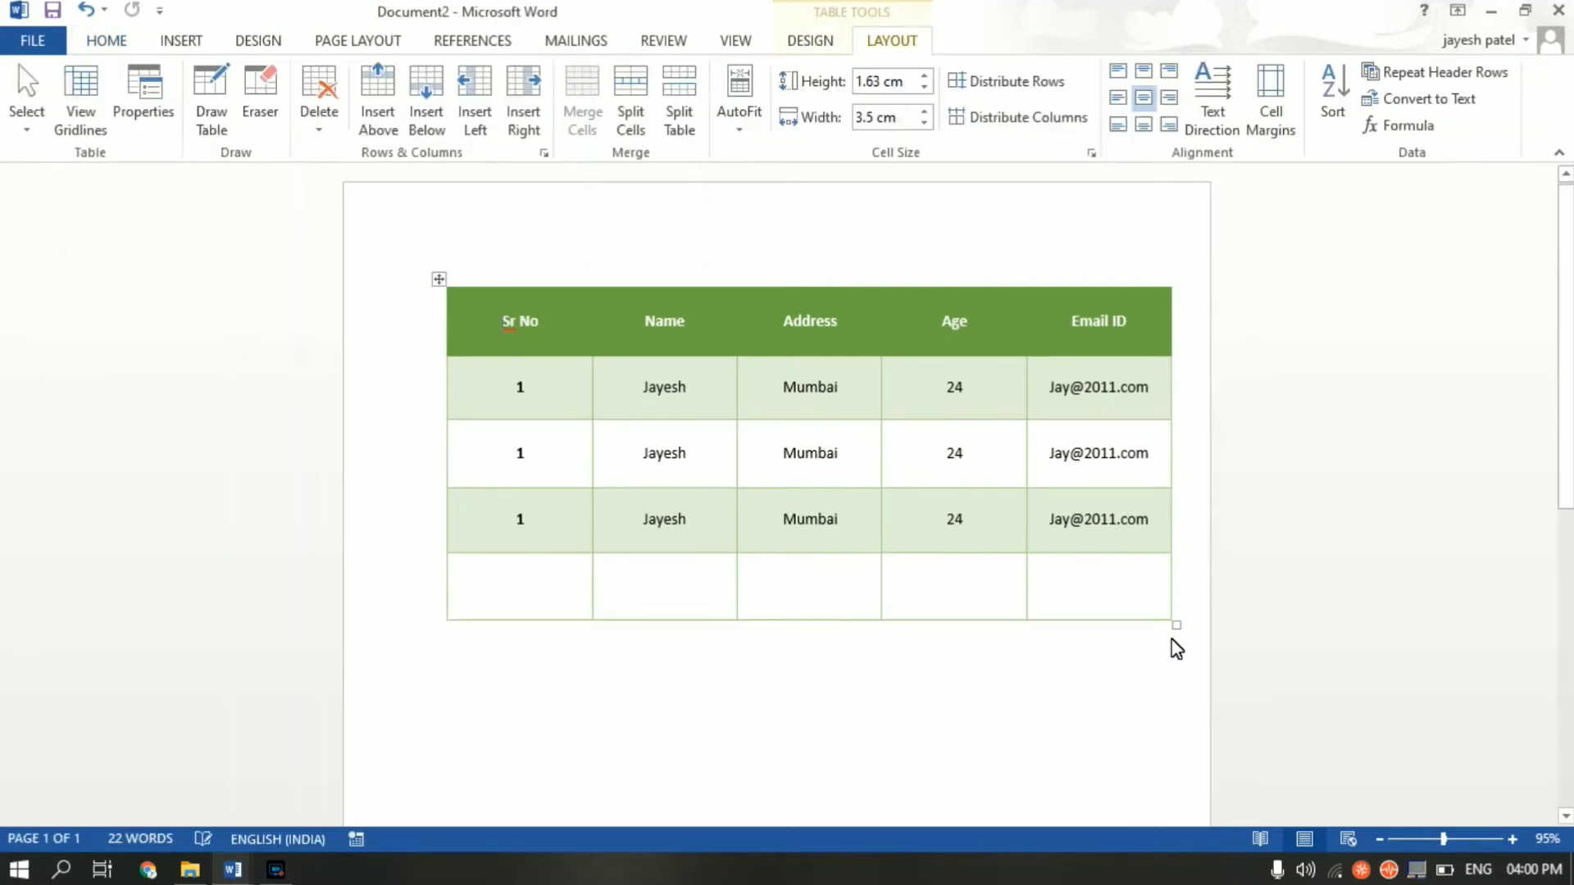
click(1092, 667)
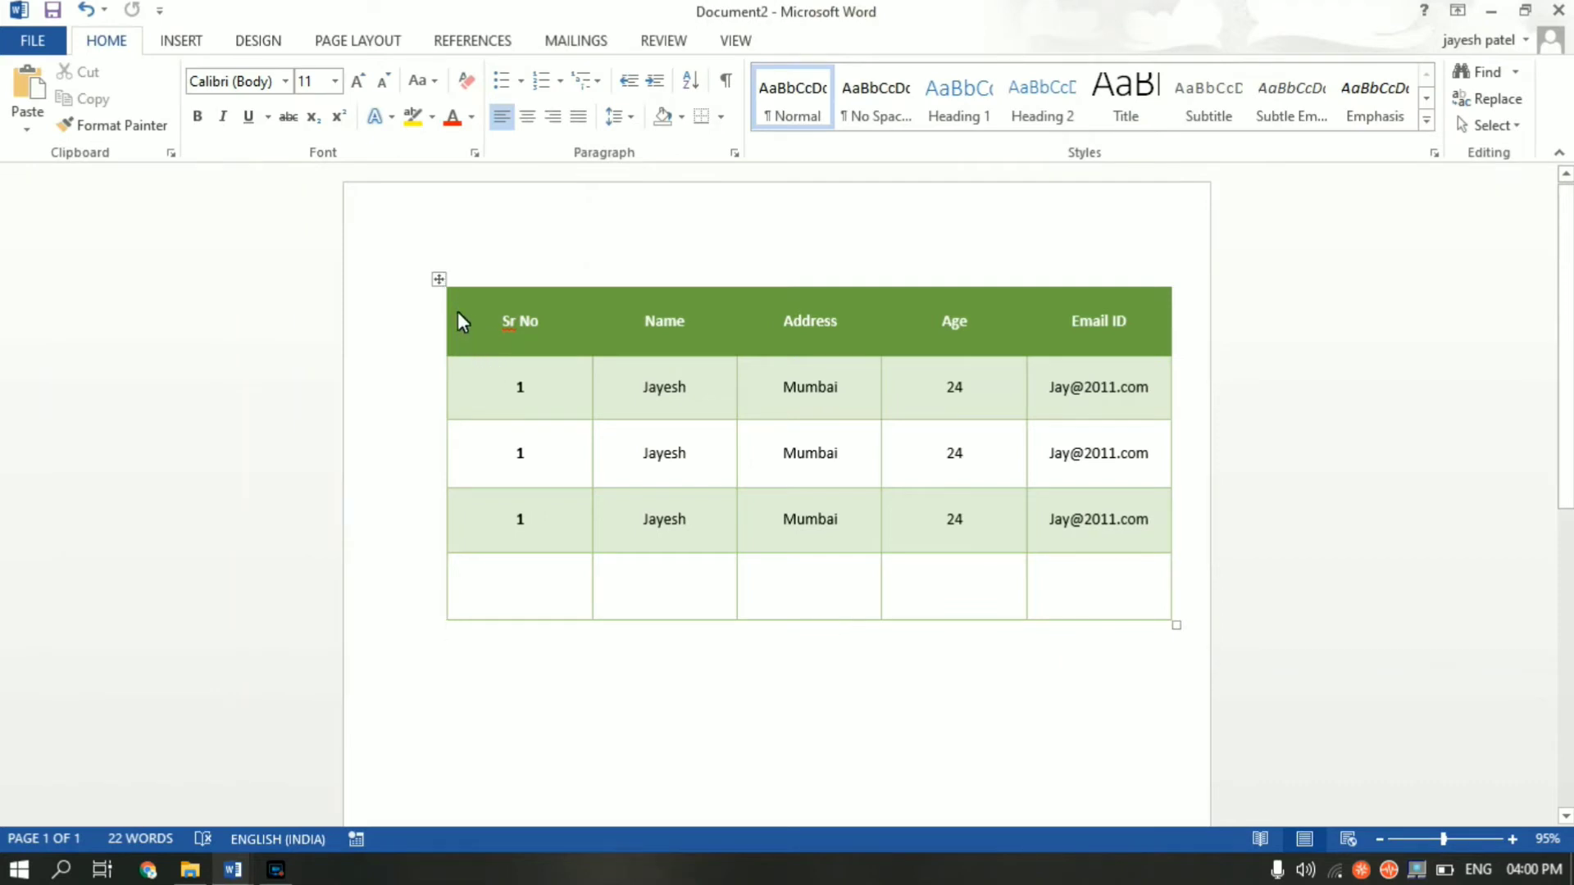
- Select the whole table and apply All Borders to outline every cell
click(439, 279)
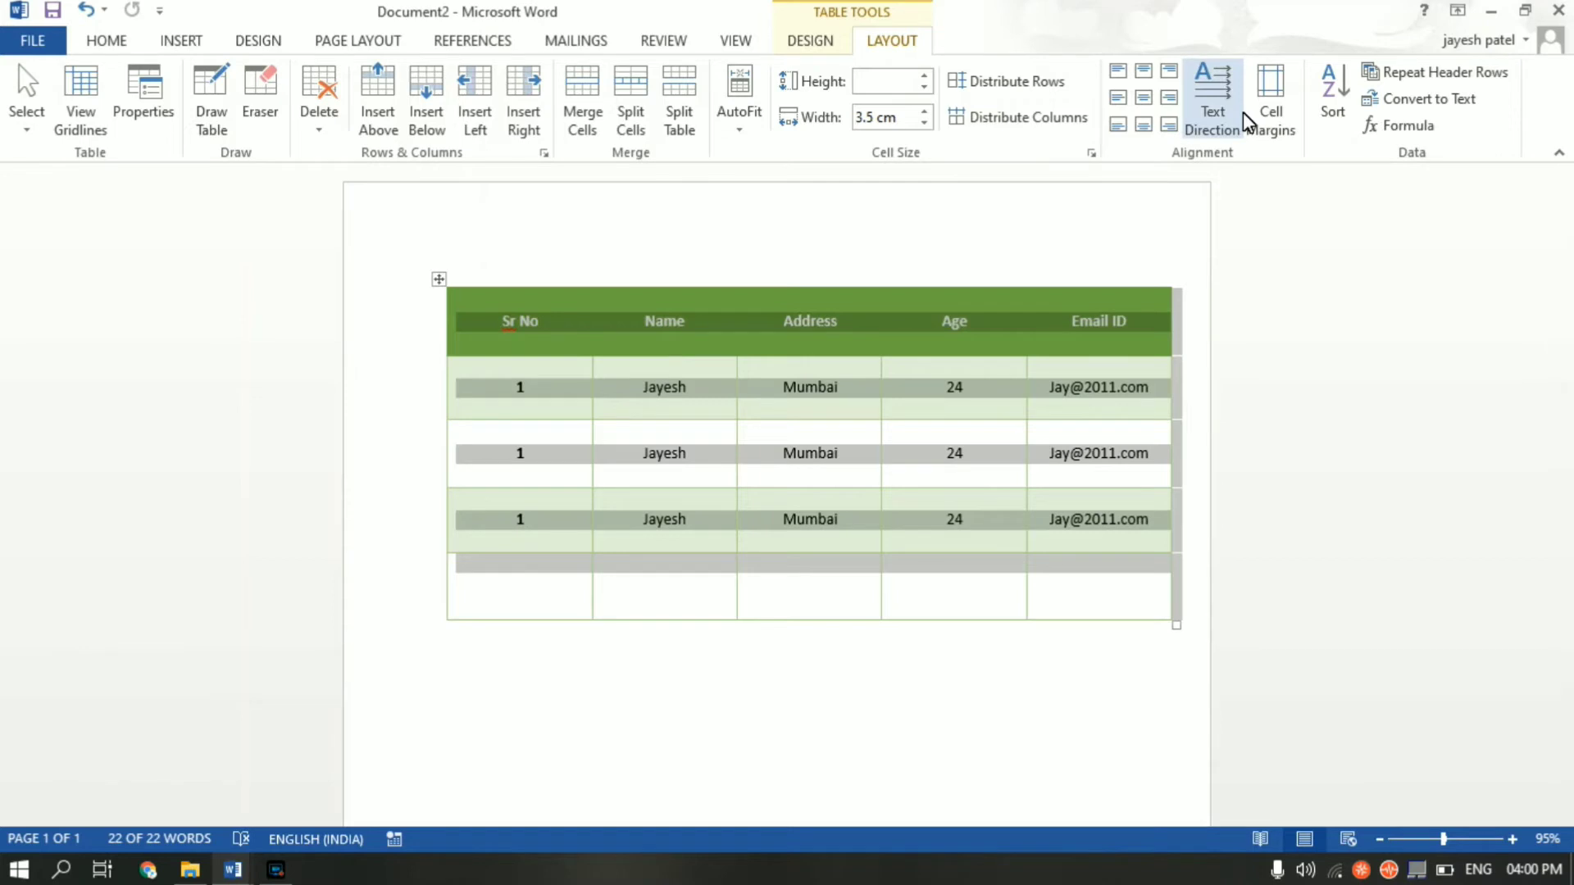
click(825, 41)
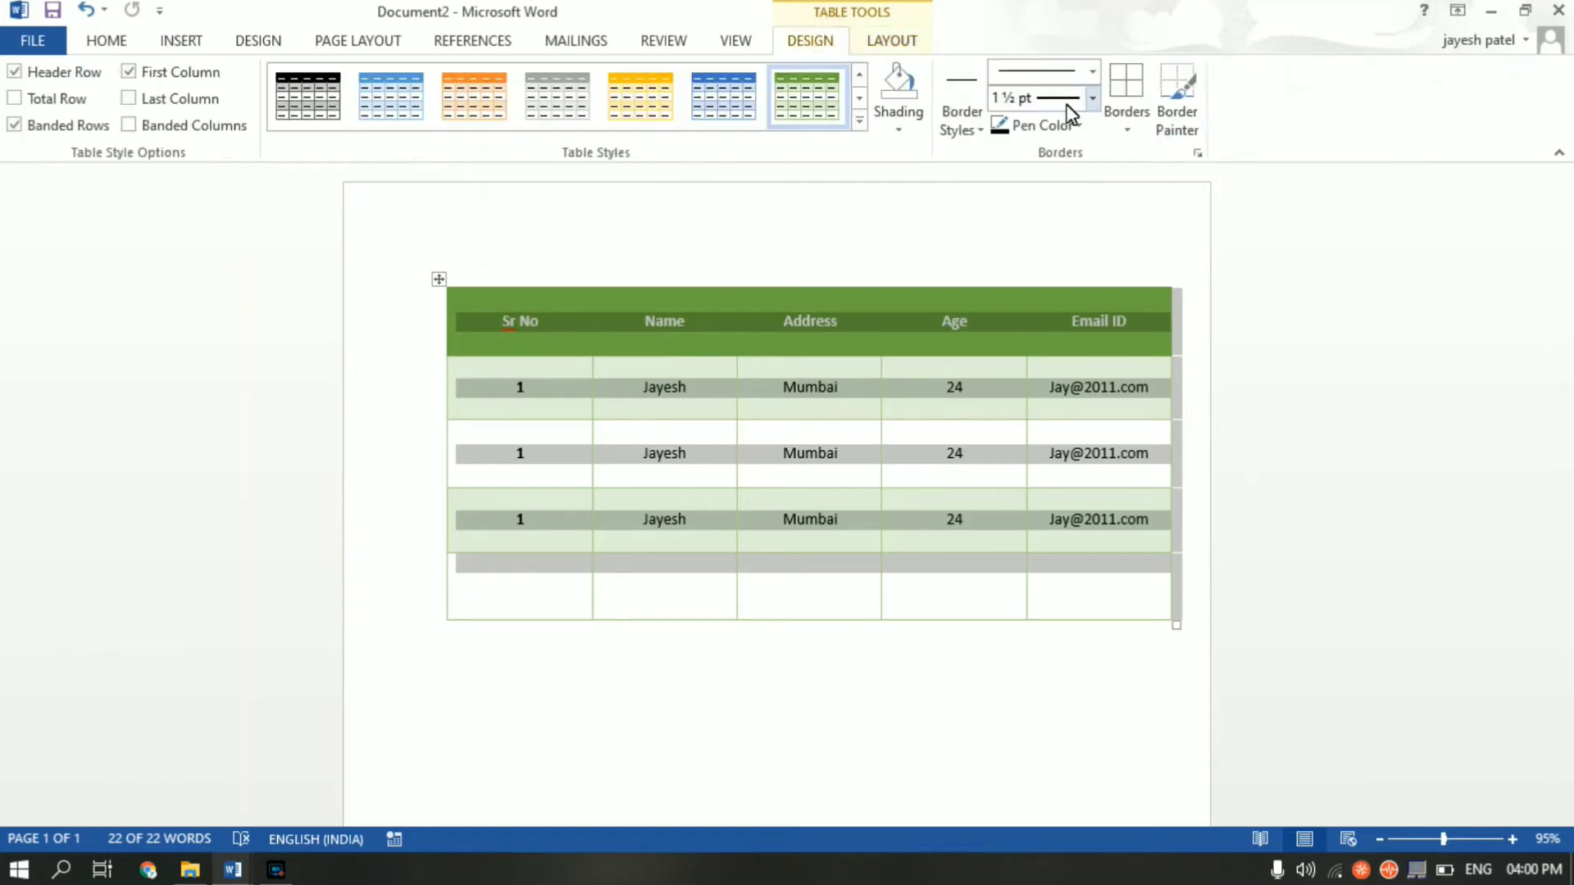
click(1125, 131)
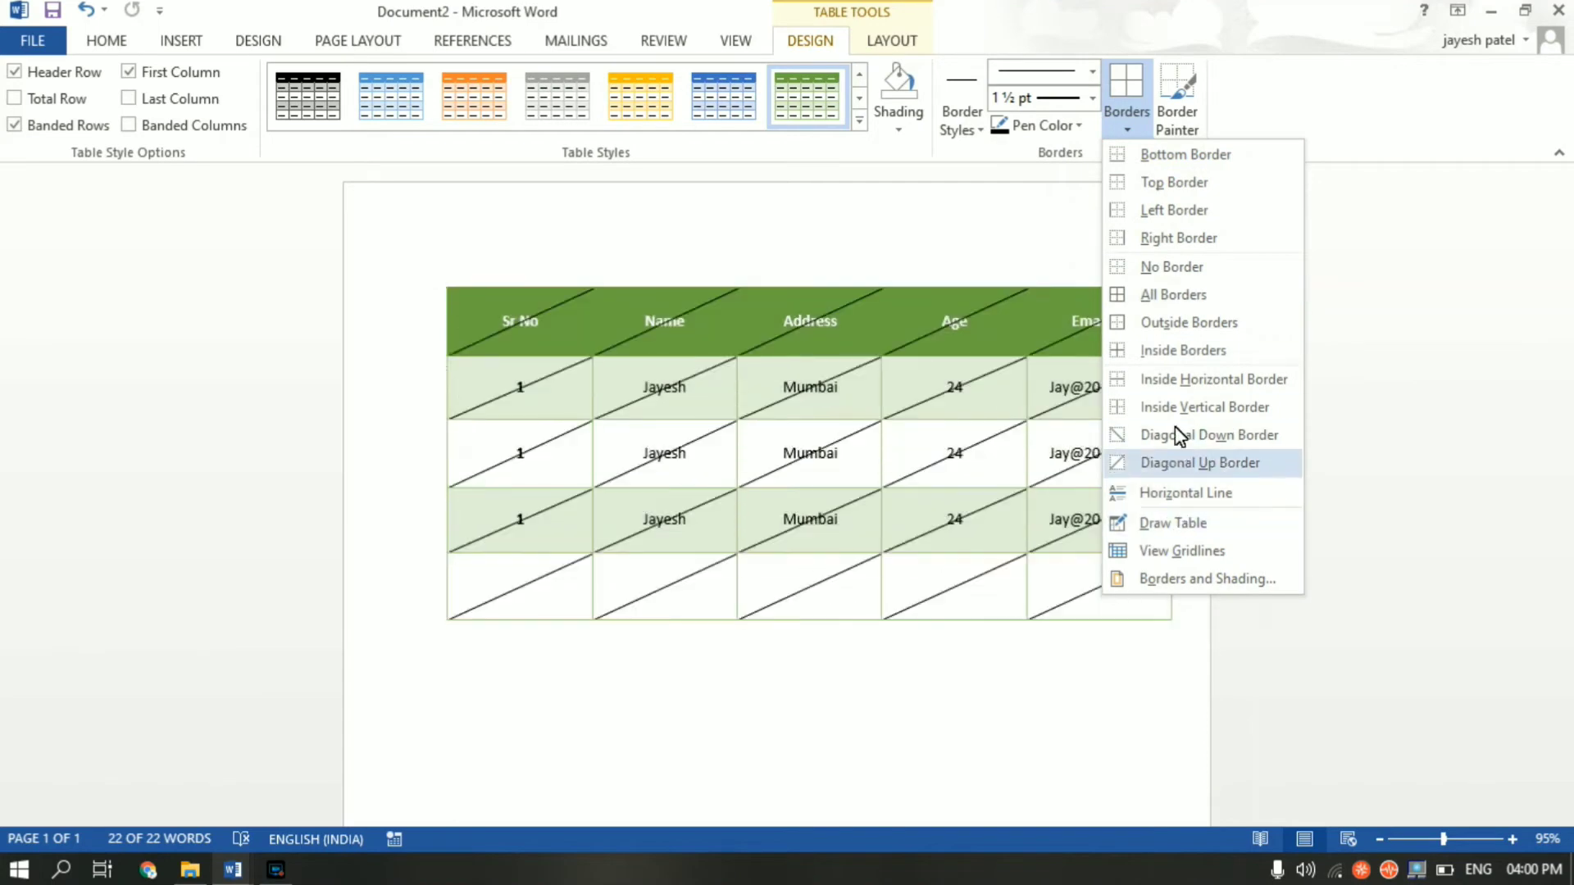
click(1172, 295)
key(ctrl+End)
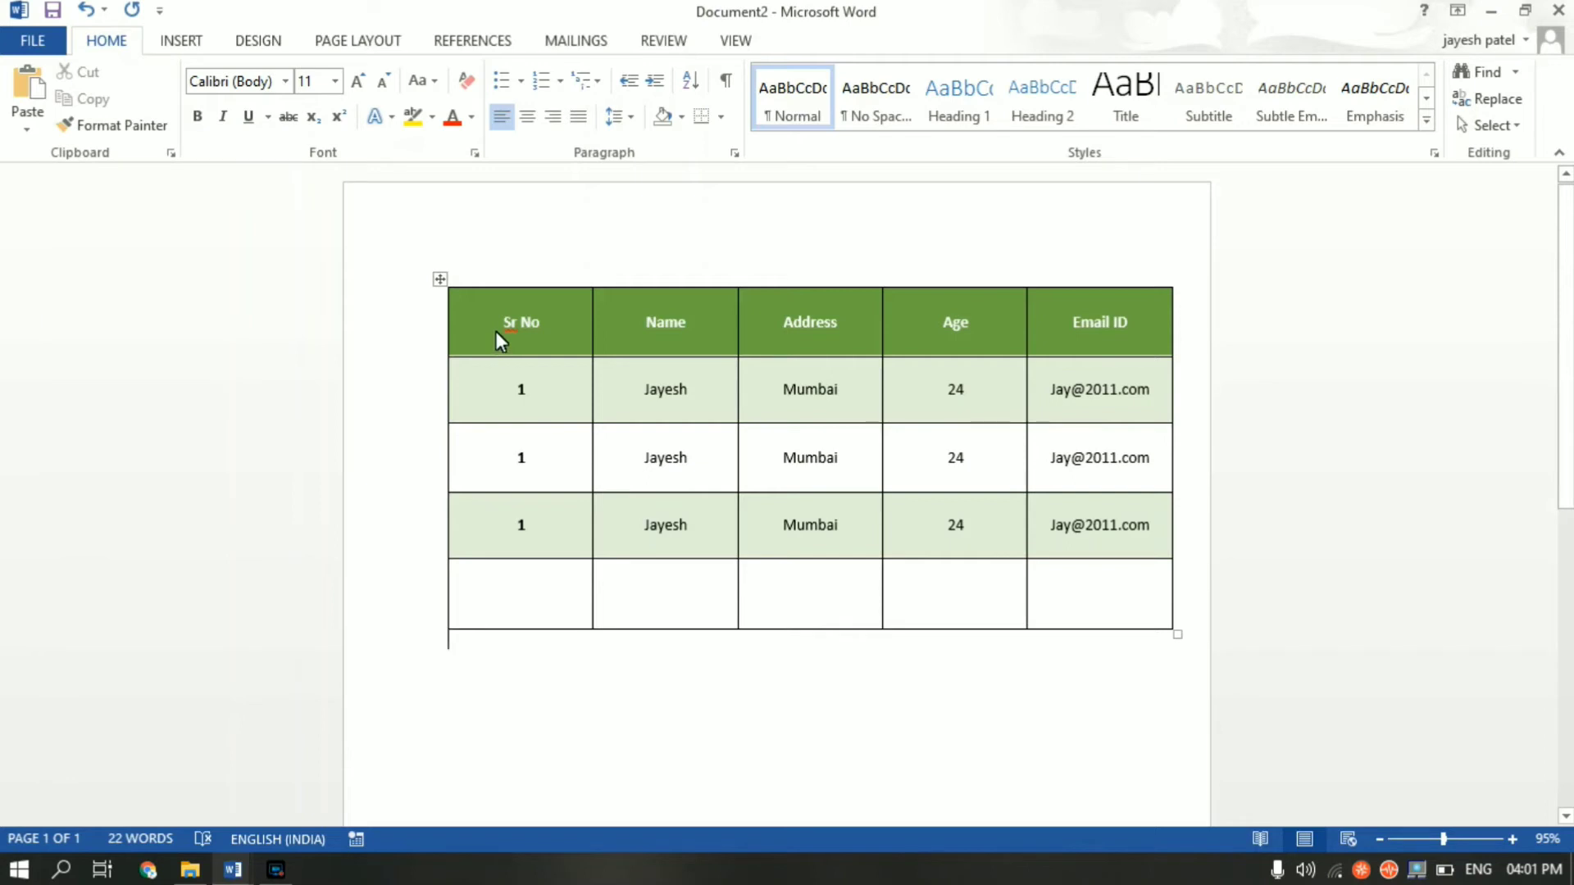
drag(495, 331, 1061, 331)
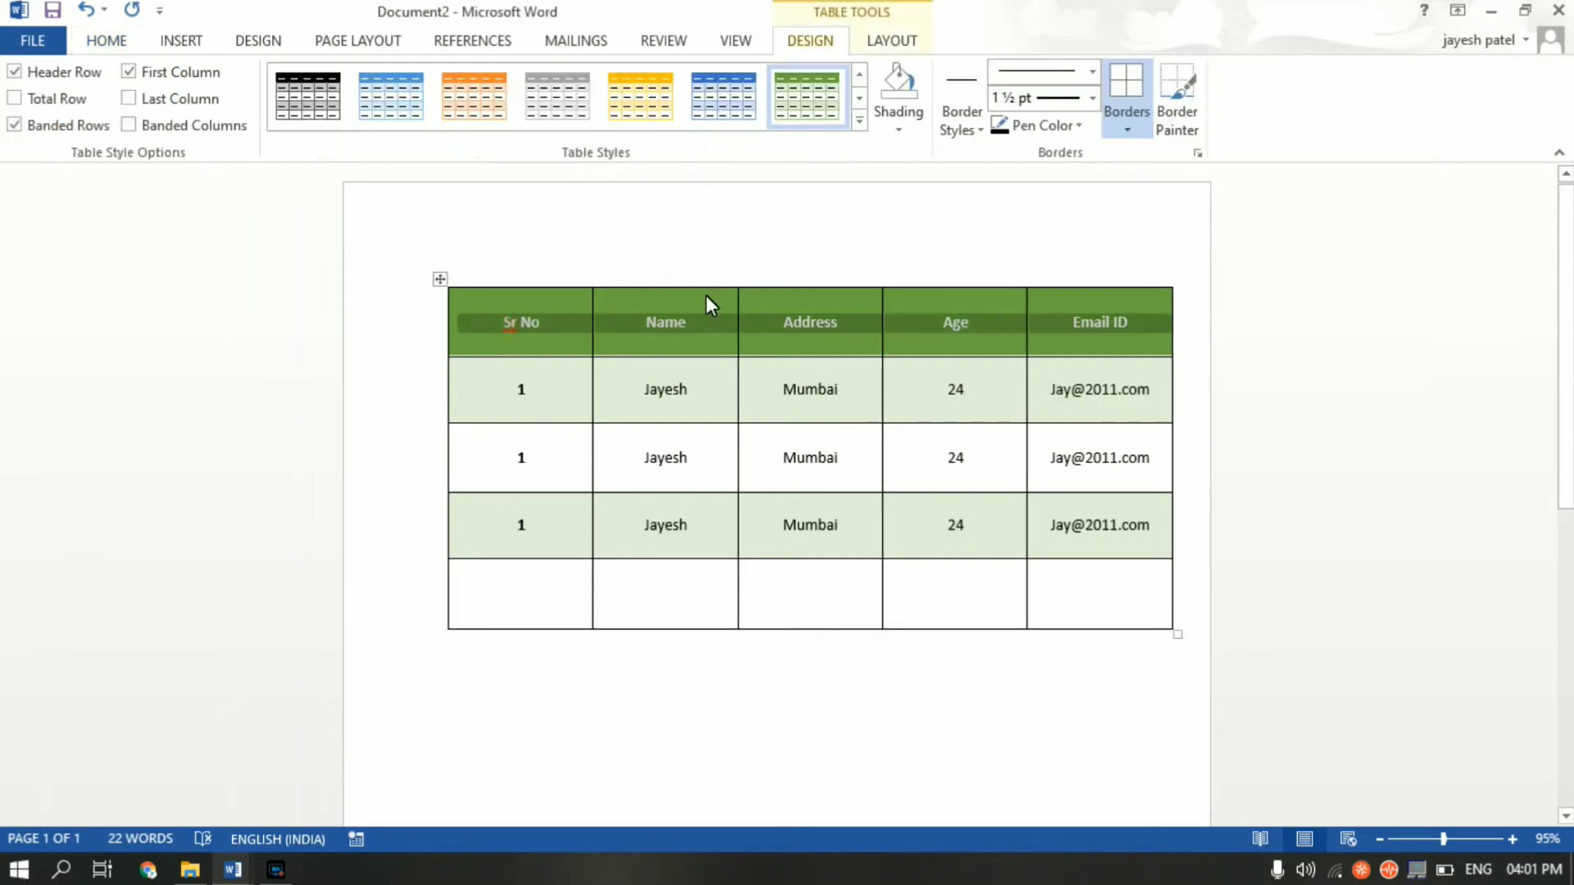
click(95, 46)
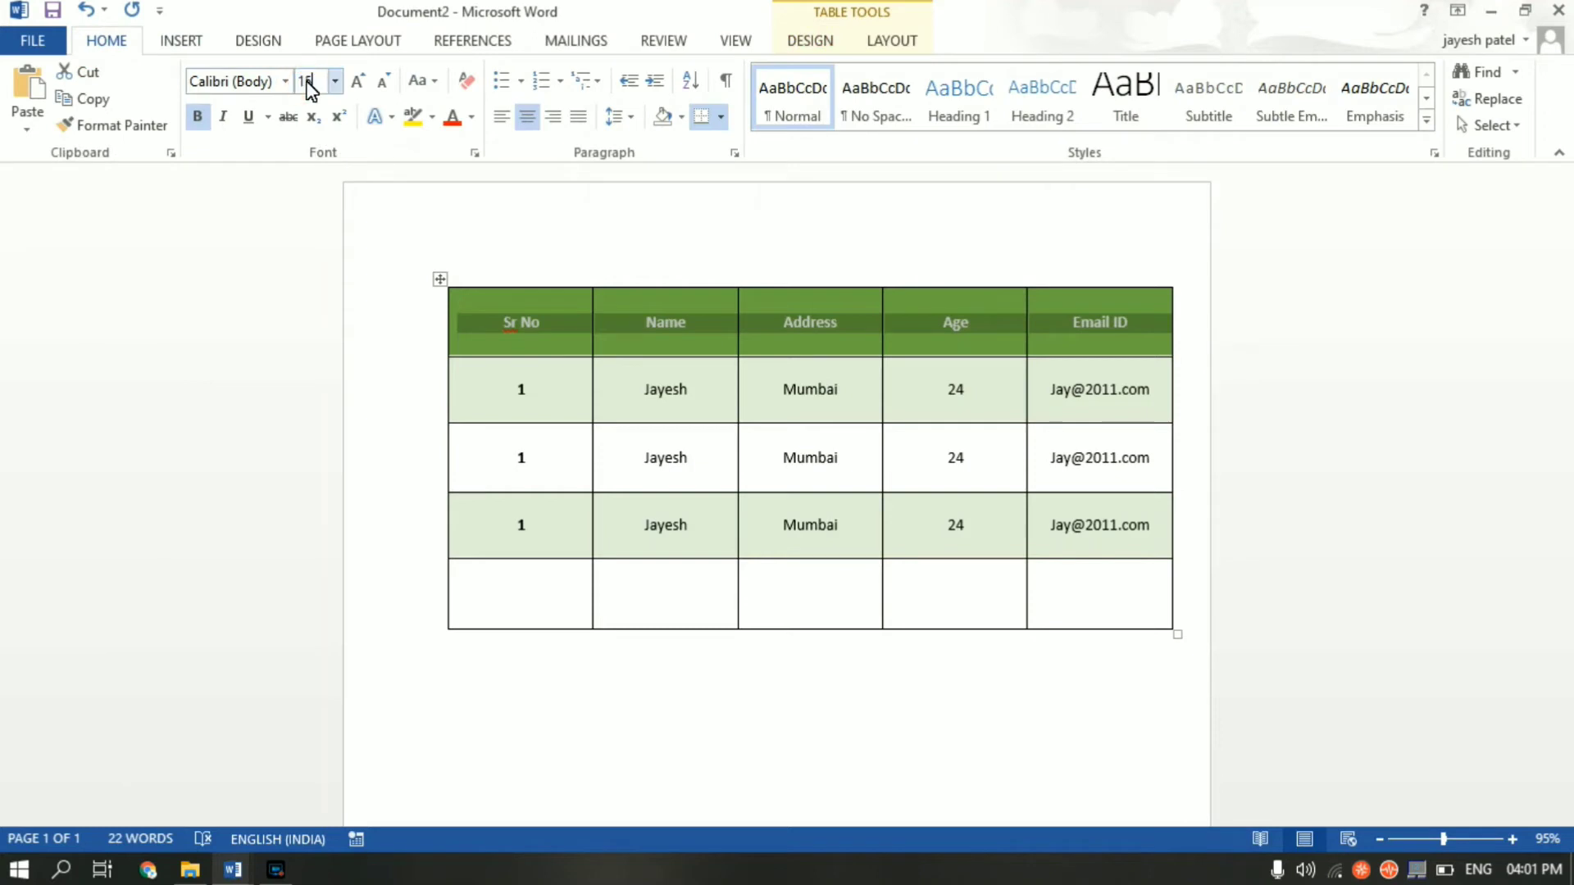
- Apply a larger font size to the header labels Sr No, Name, Address, Age and Email ID
key(Return)
click(702, 682)
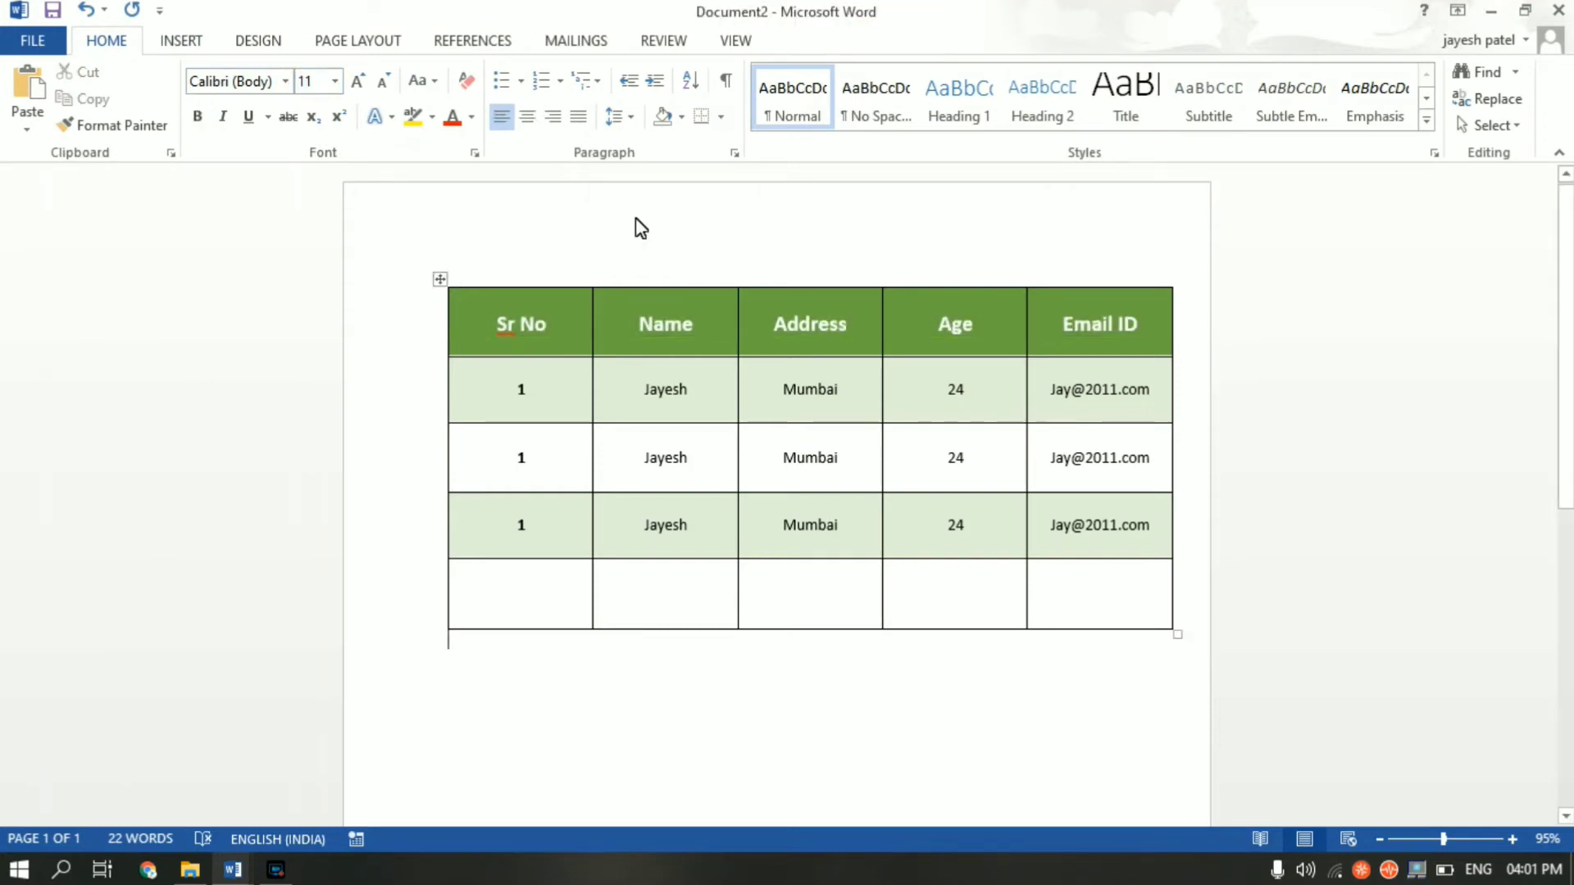
click(644, 459)
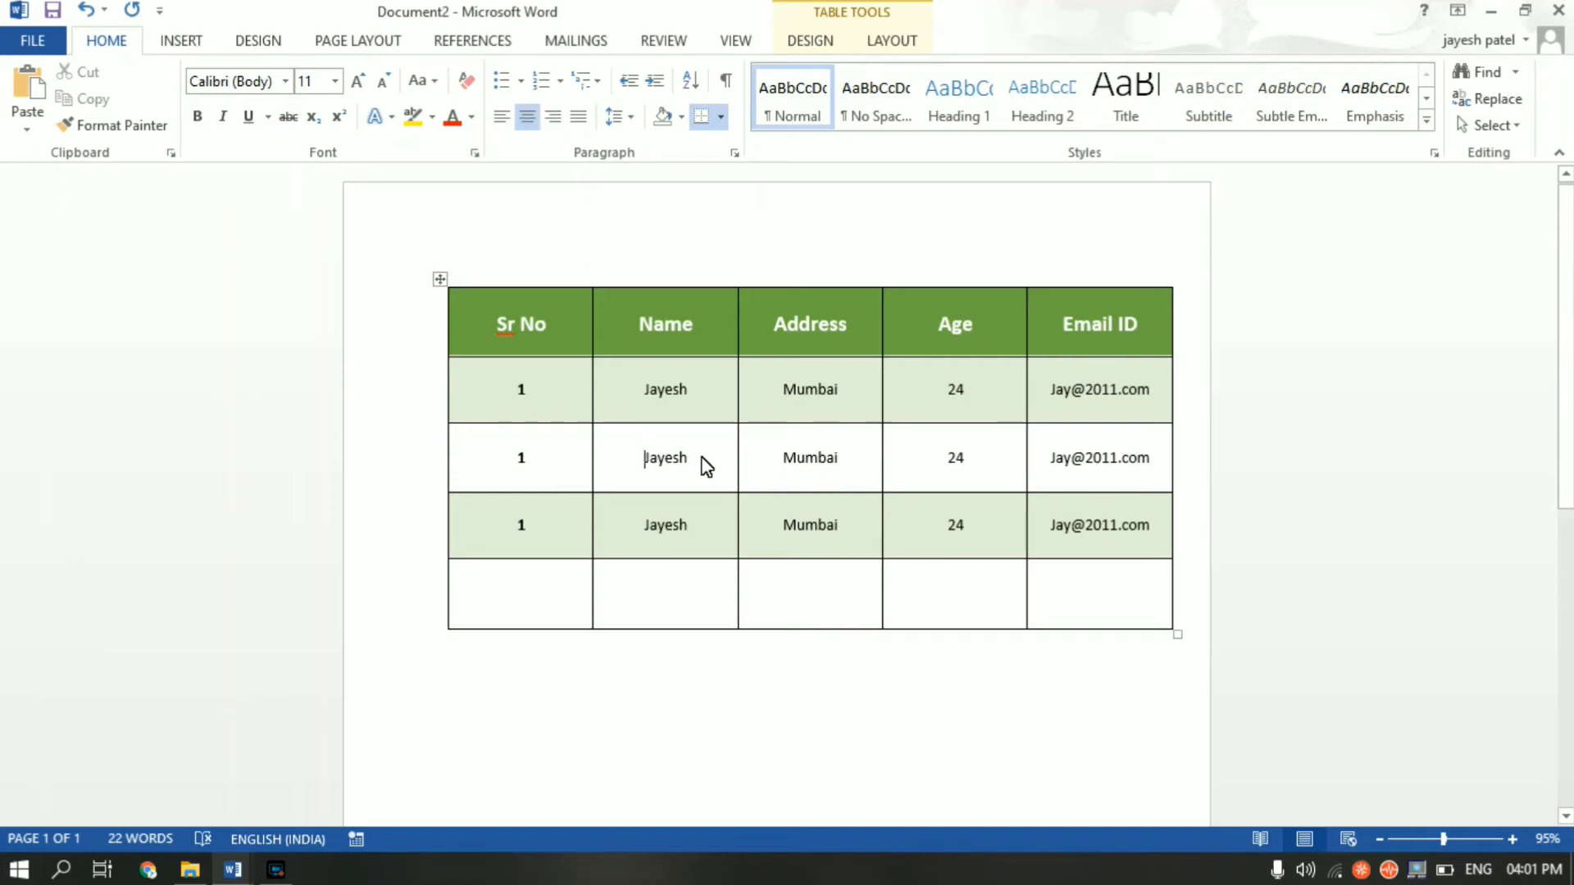
- Split the second data row's Name cell into 2 columns and 1 row
click(657, 462)
click(678, 460)
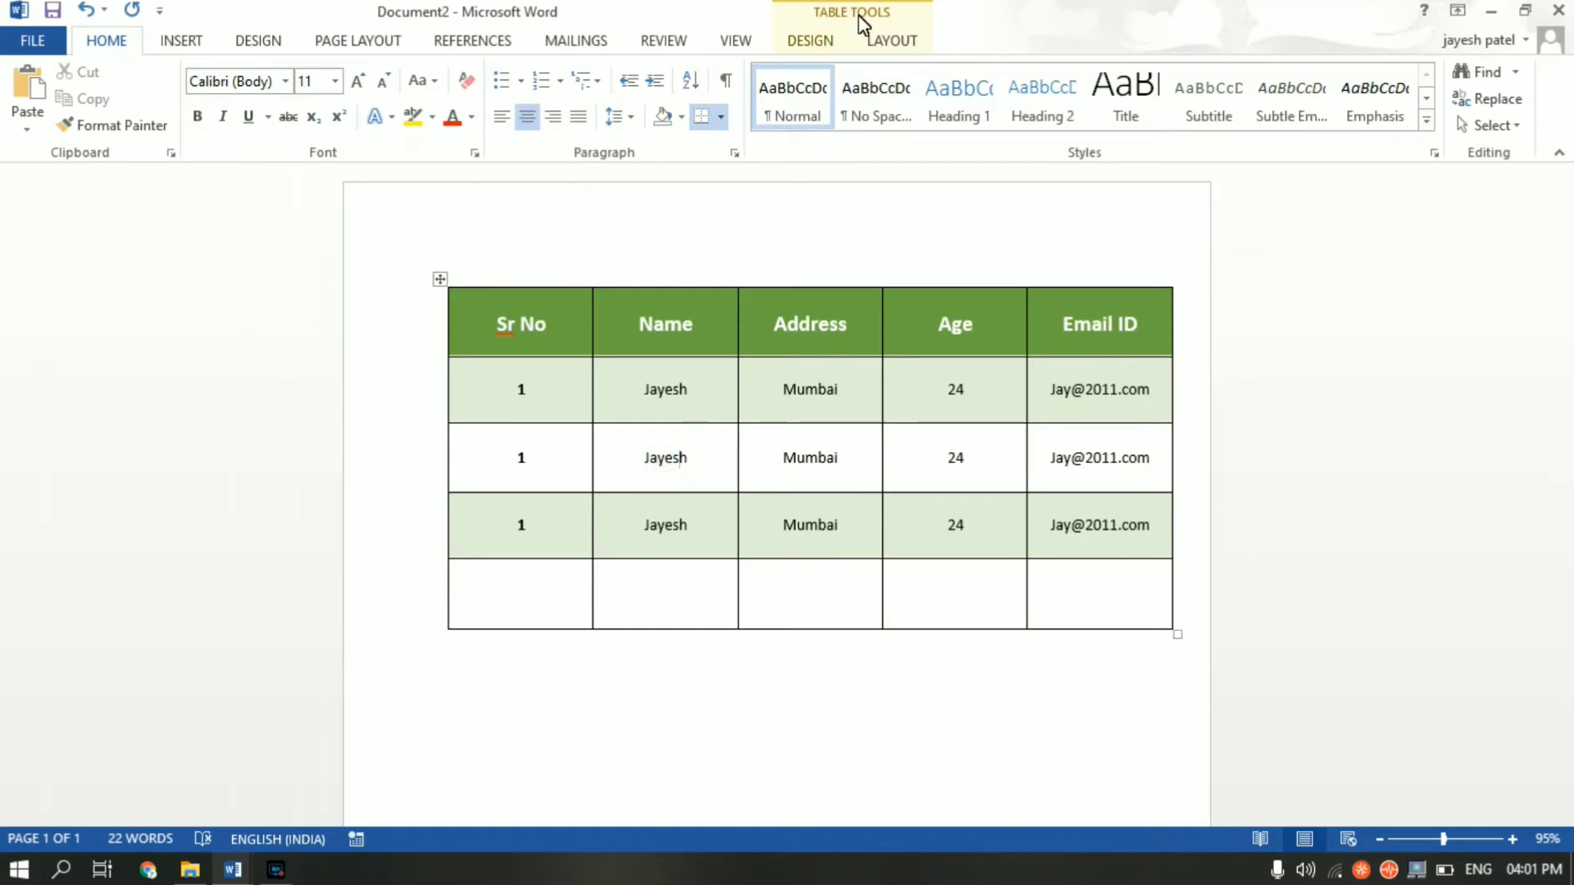
click(822, 41)
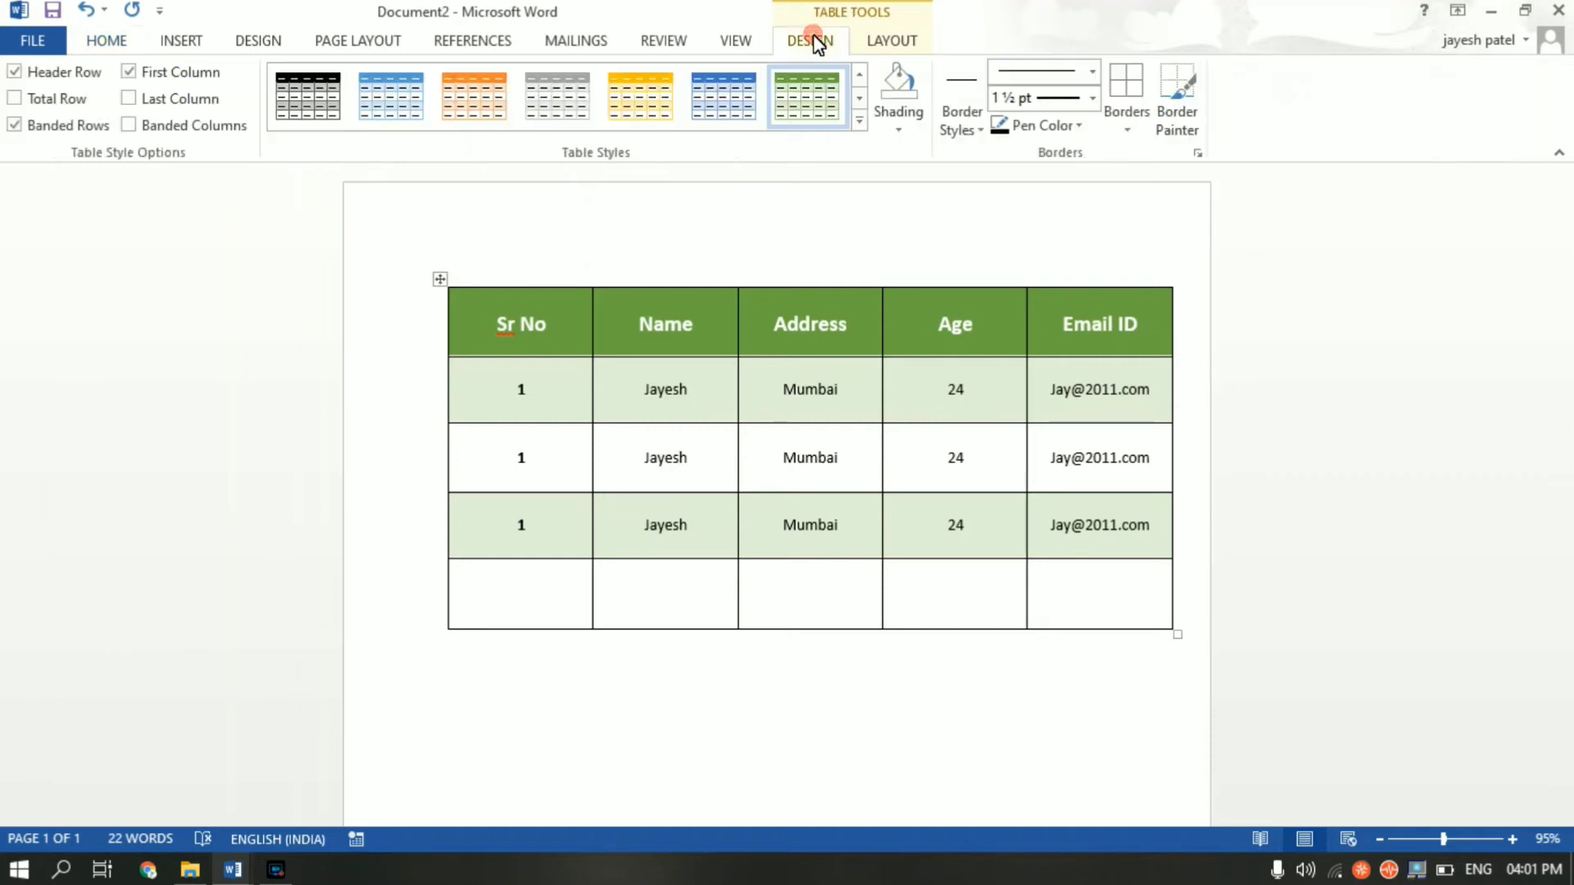
click(883, 43)
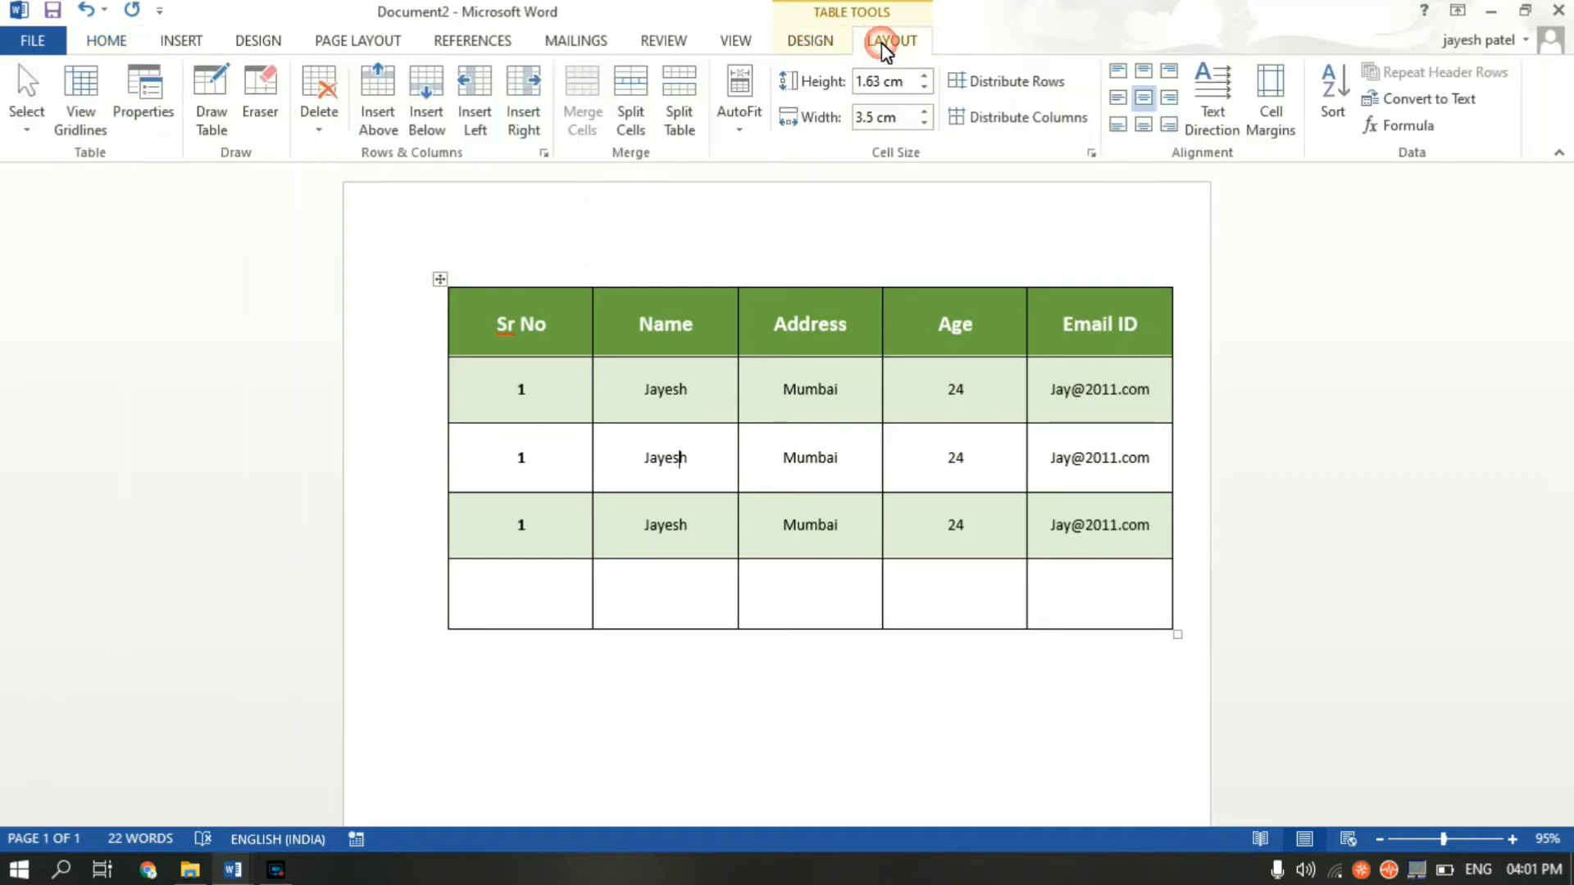
click(629, 114)
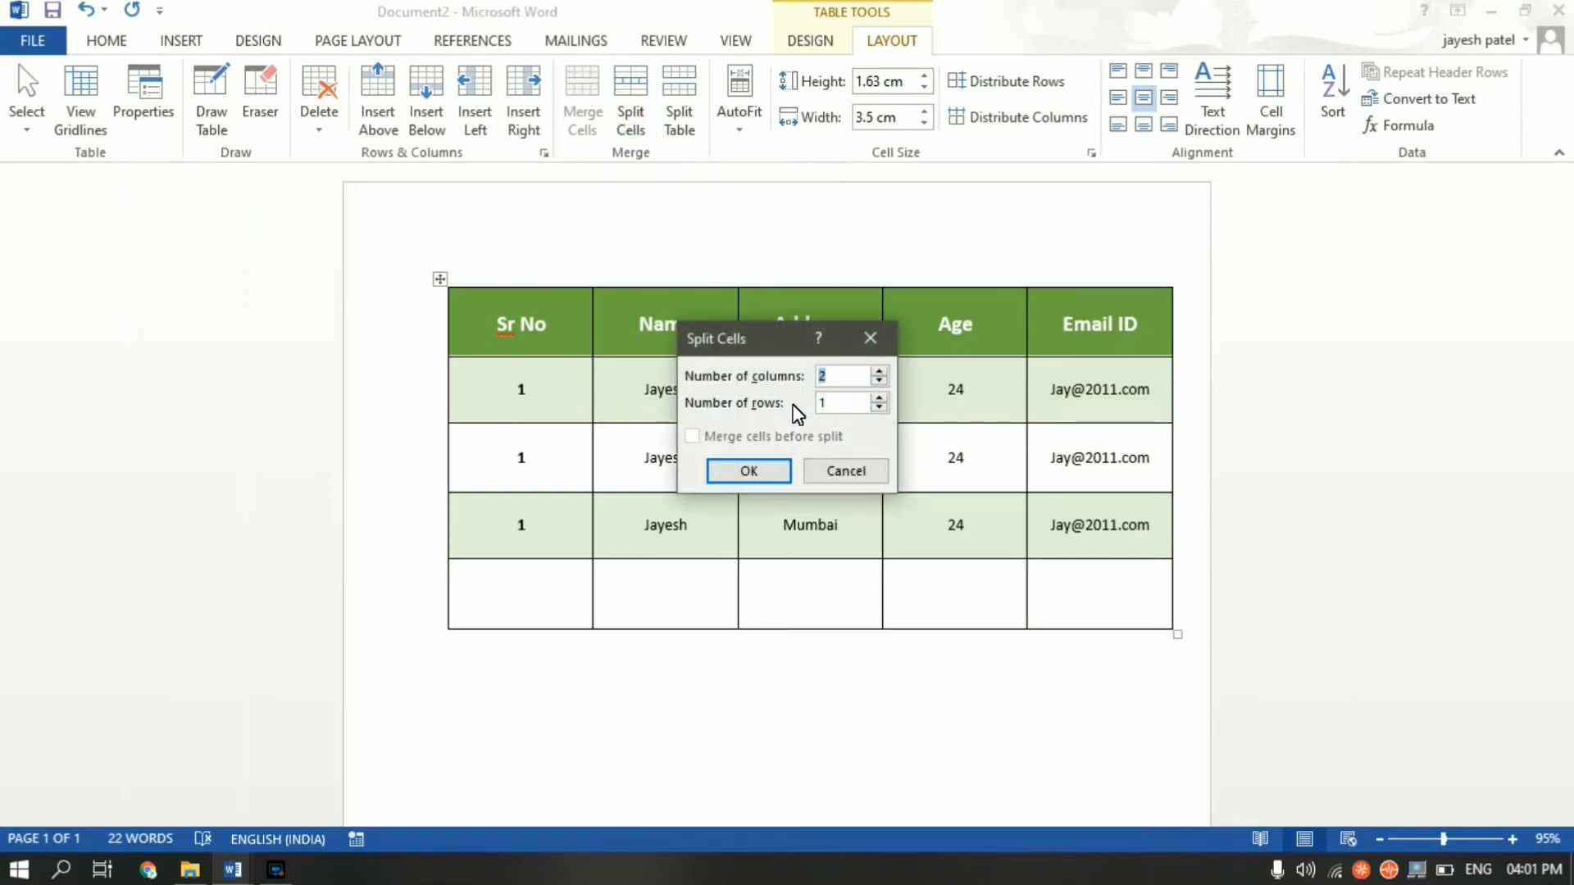
click(760, 472)
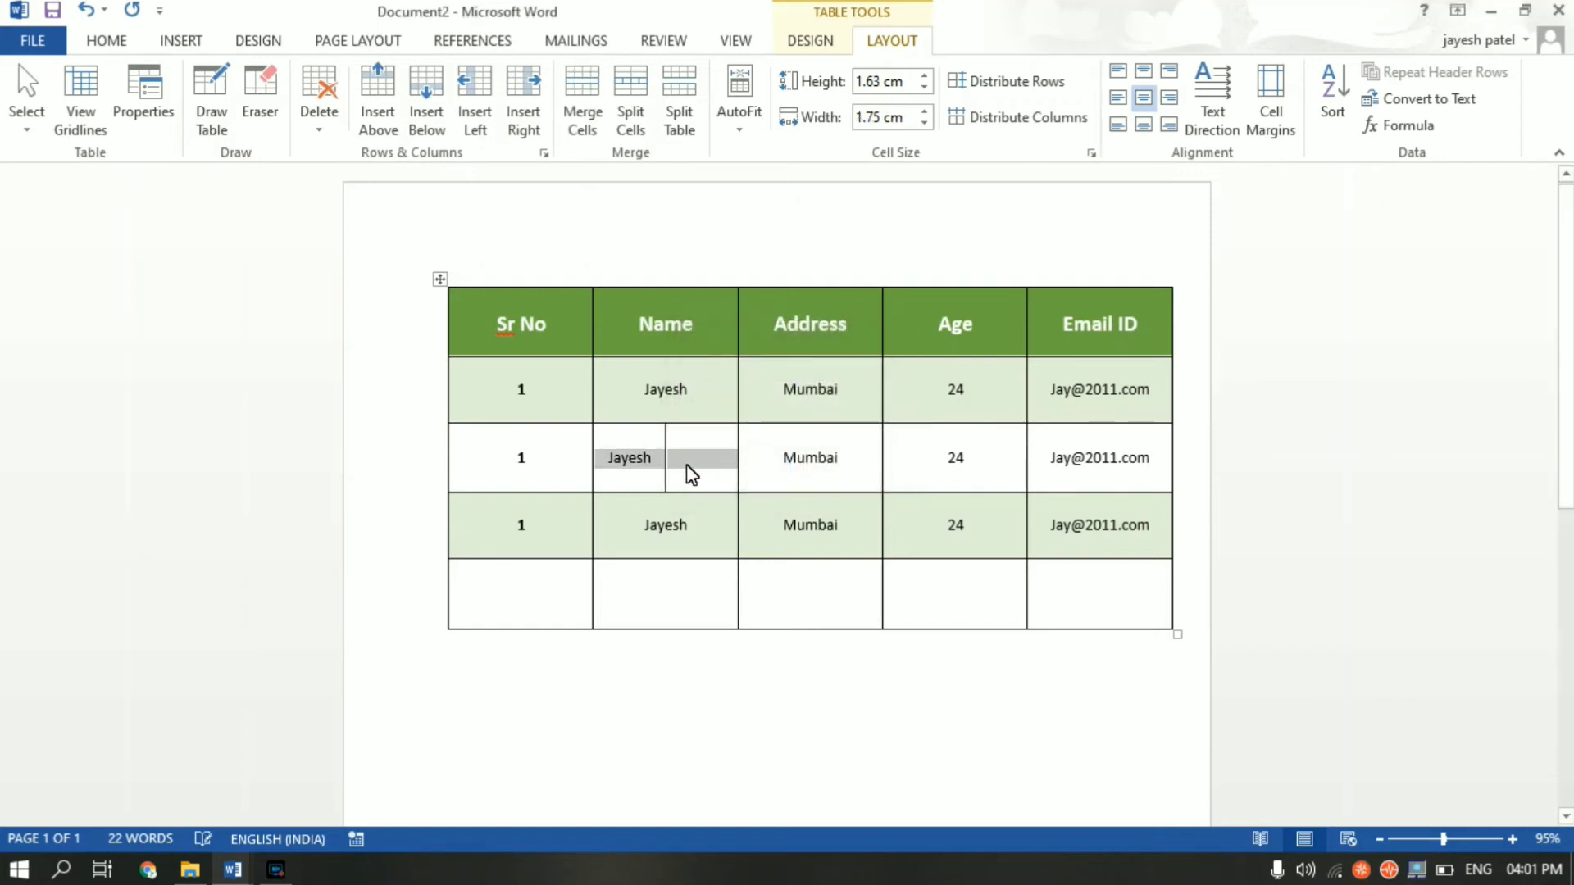
click(652, 456)
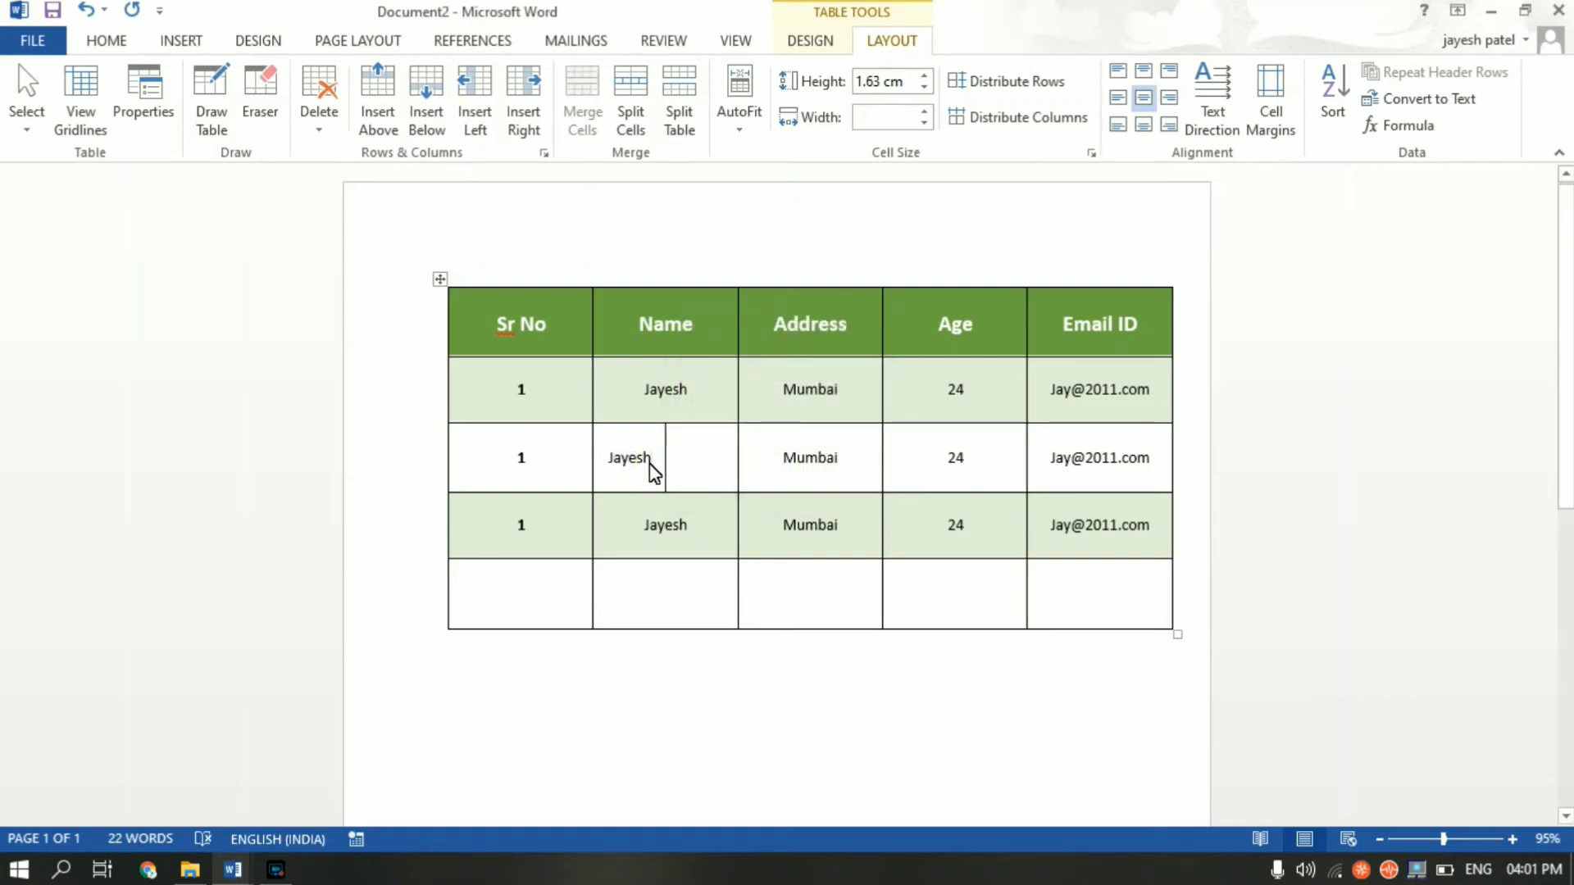
- Type the filler text 'dkfaksd' into the new right-hand half-cell
click(691, 455)
text(dkfaksd)
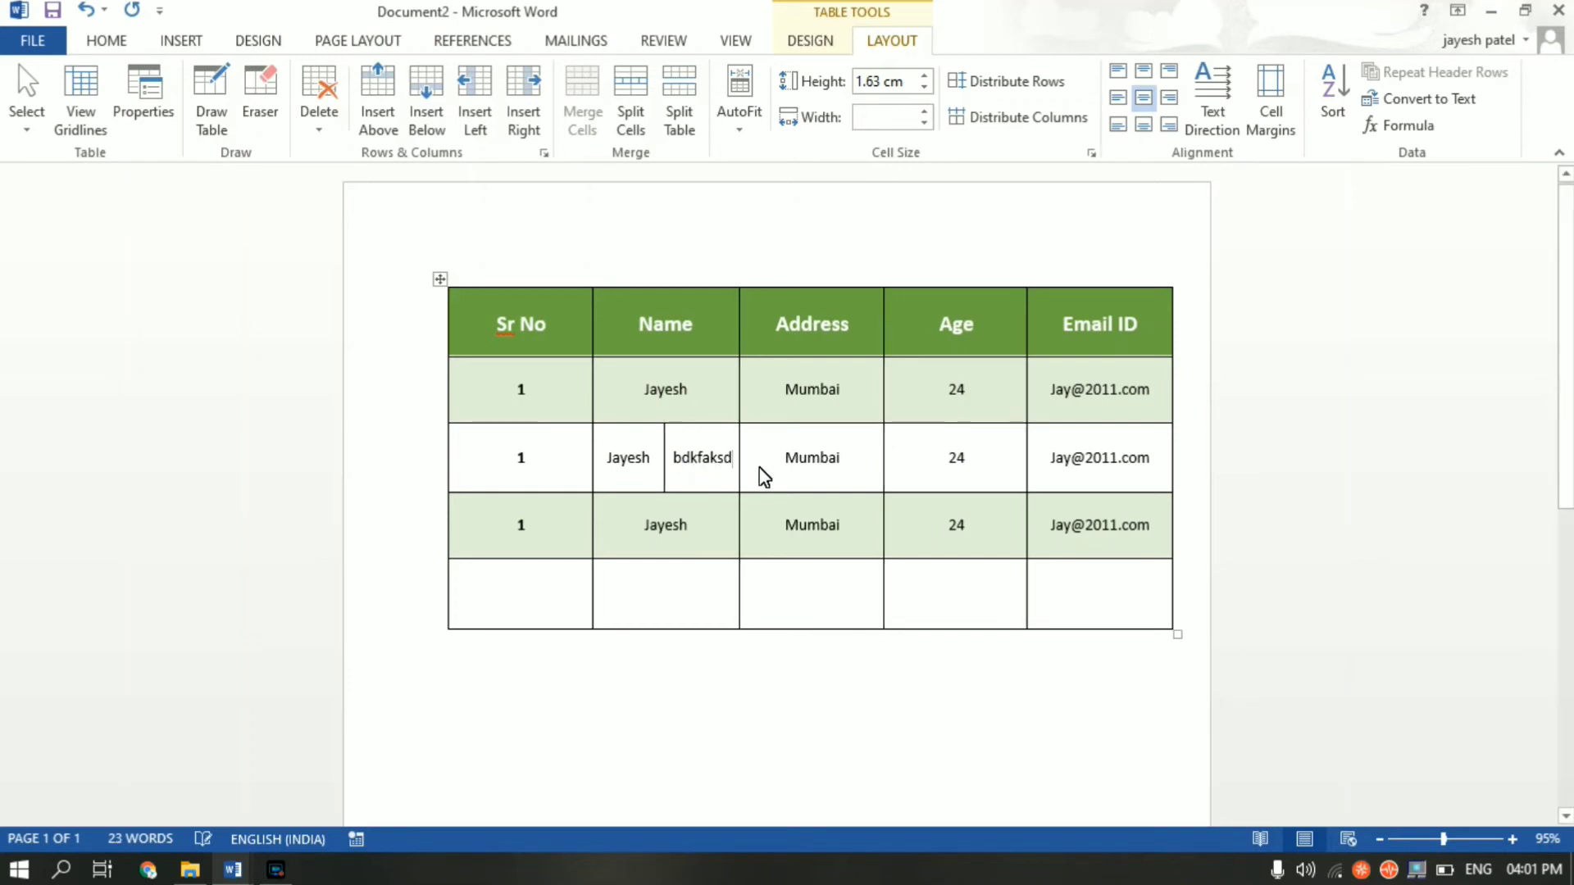
click(830, 460)
- Merge the fourth-row Address and Age cells so Mumbai and 24 share one cell
drag(784, 525, 939, 530)
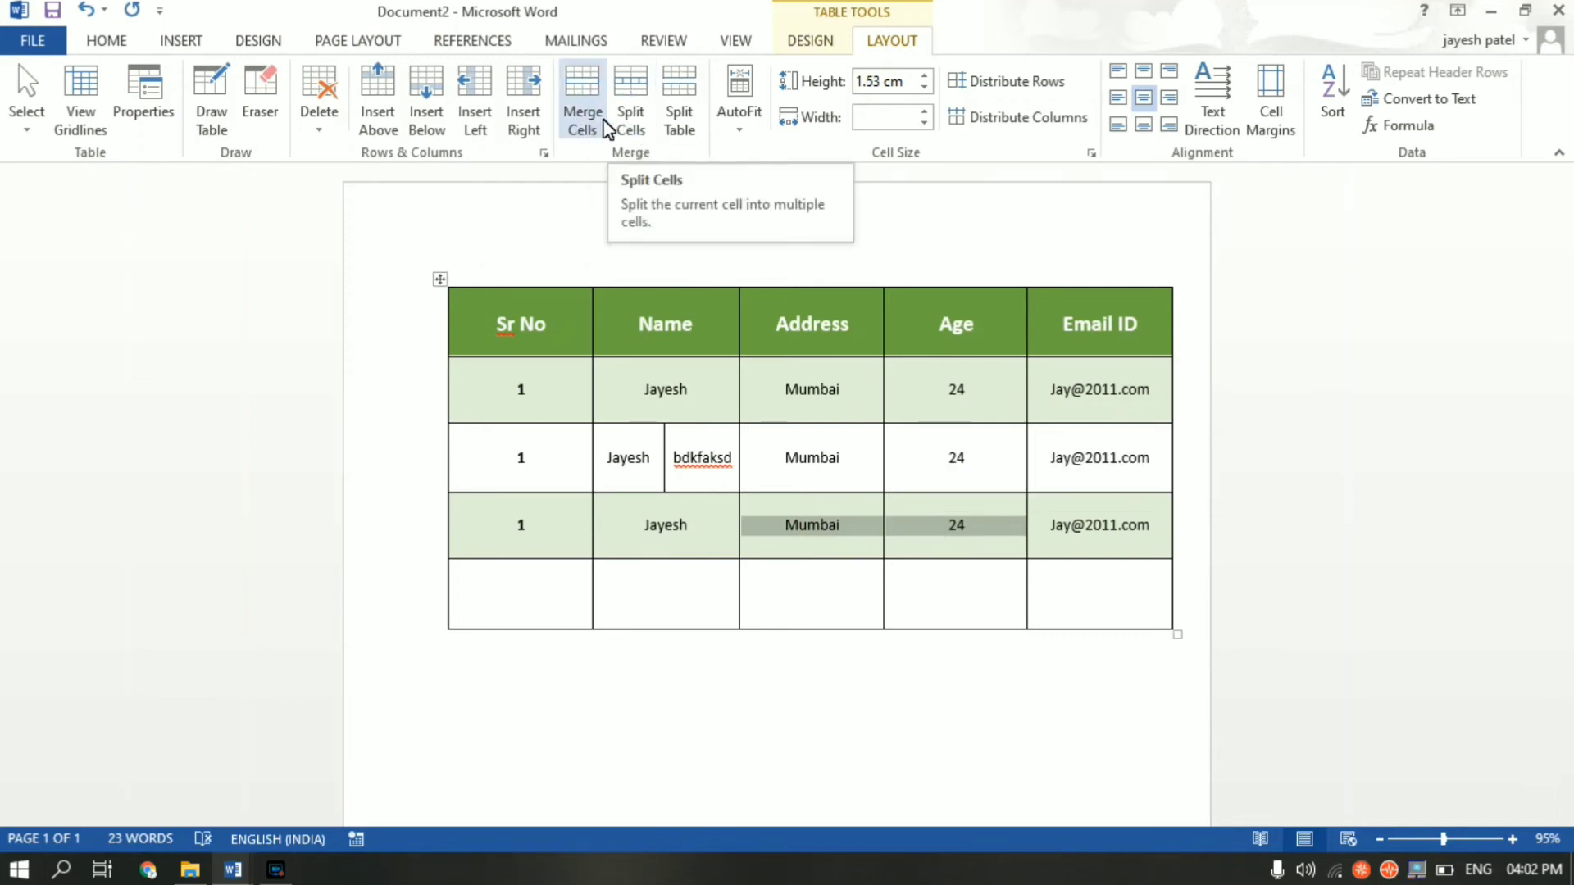
click(599, 127)
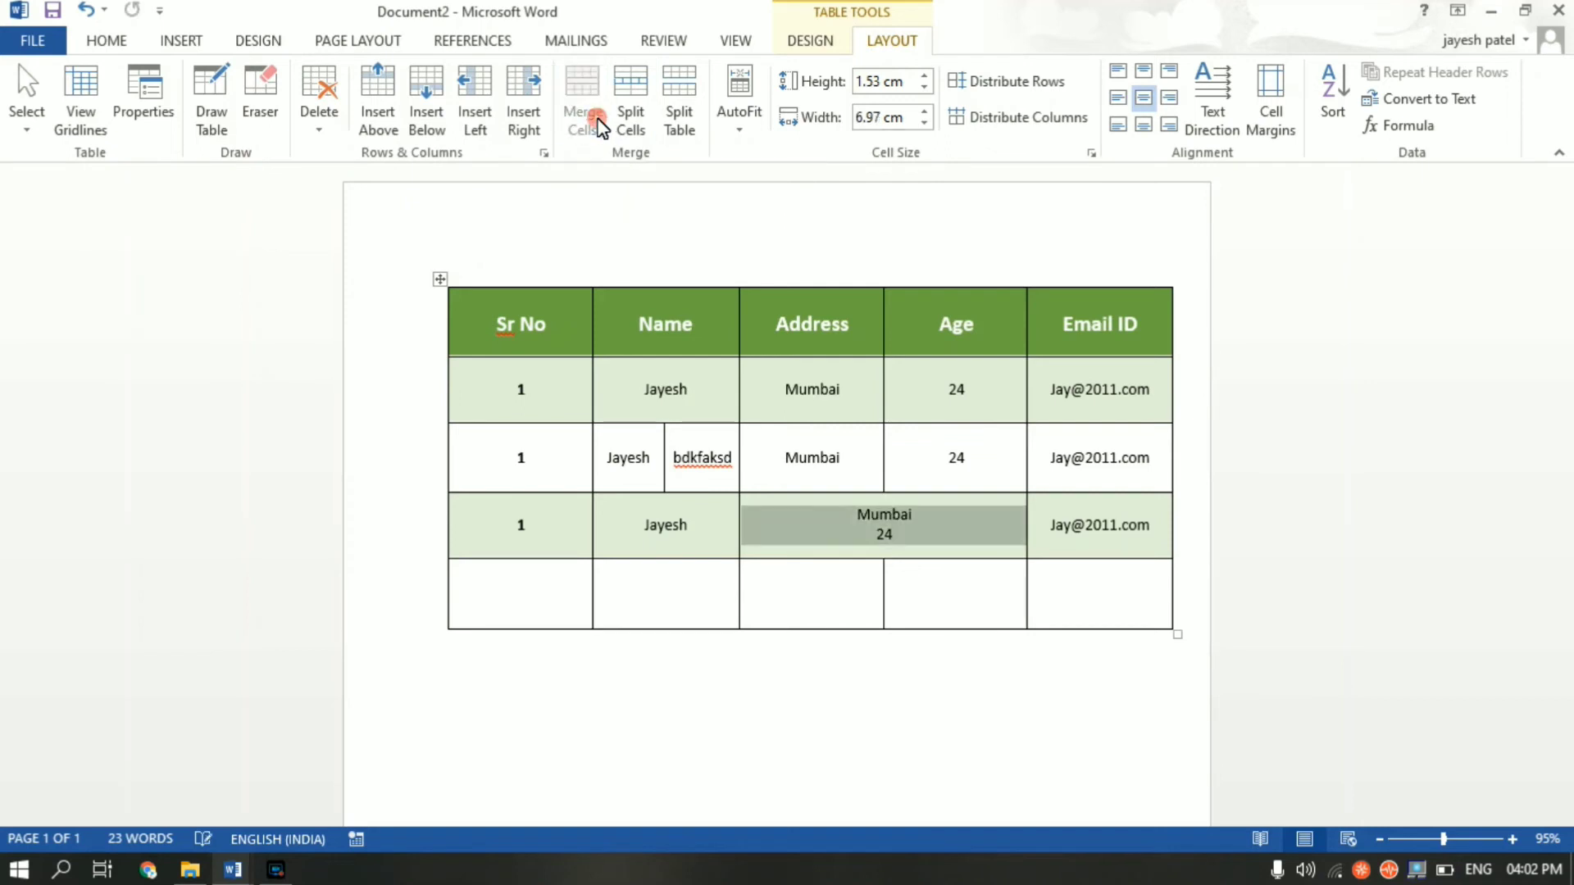
click(871, 583)
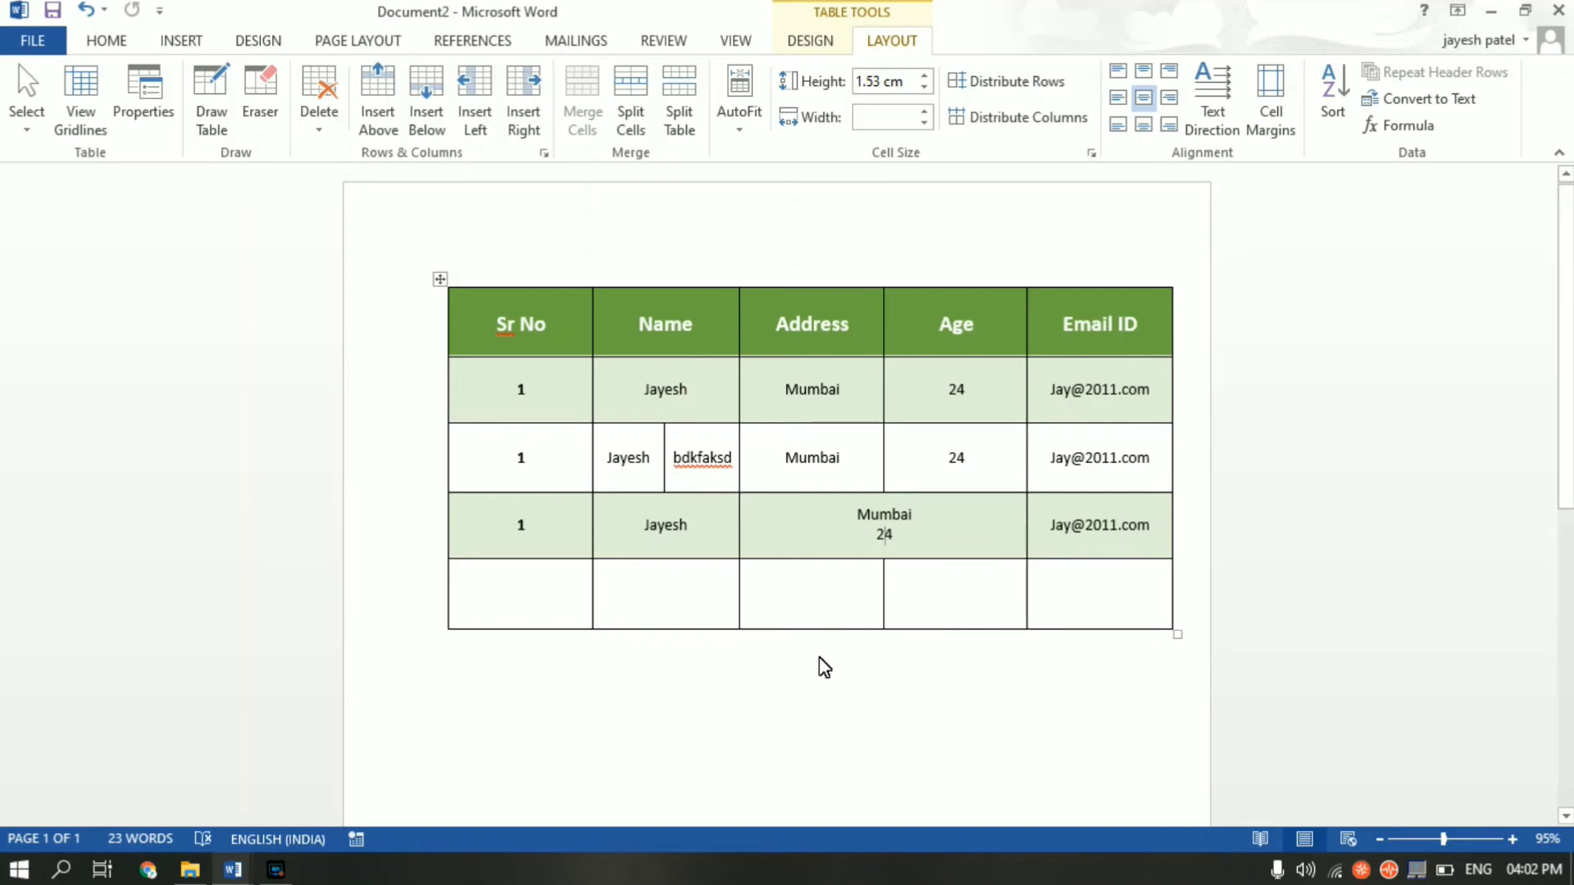
click(871, 688)
scroll(871, 682, down, 1)
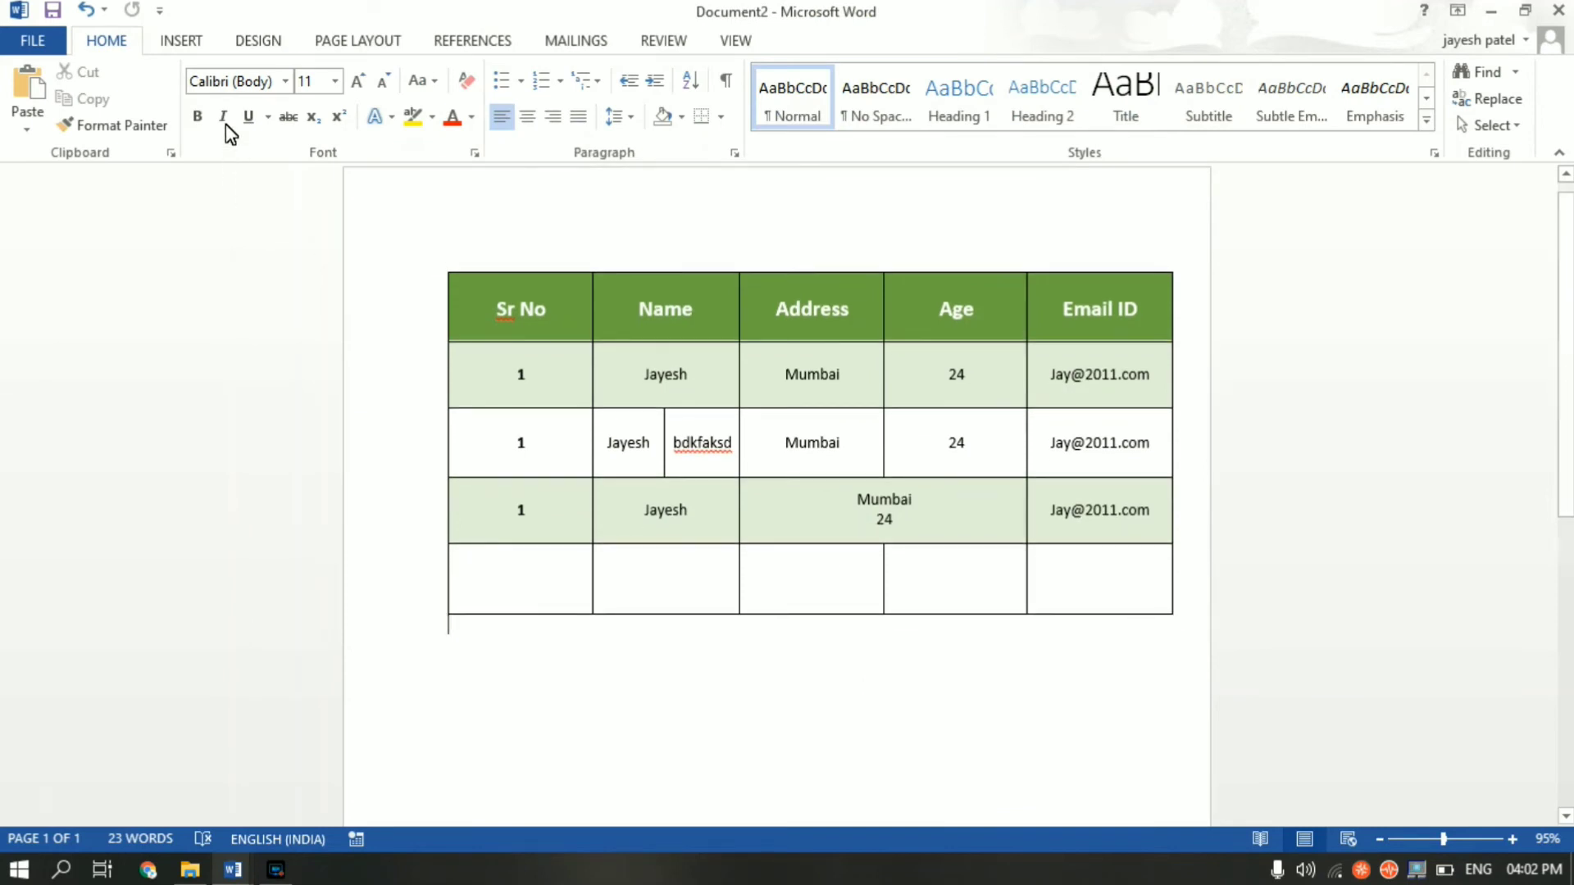
- Draw the outer box of a new freehand table below the green table
click(189, 41)
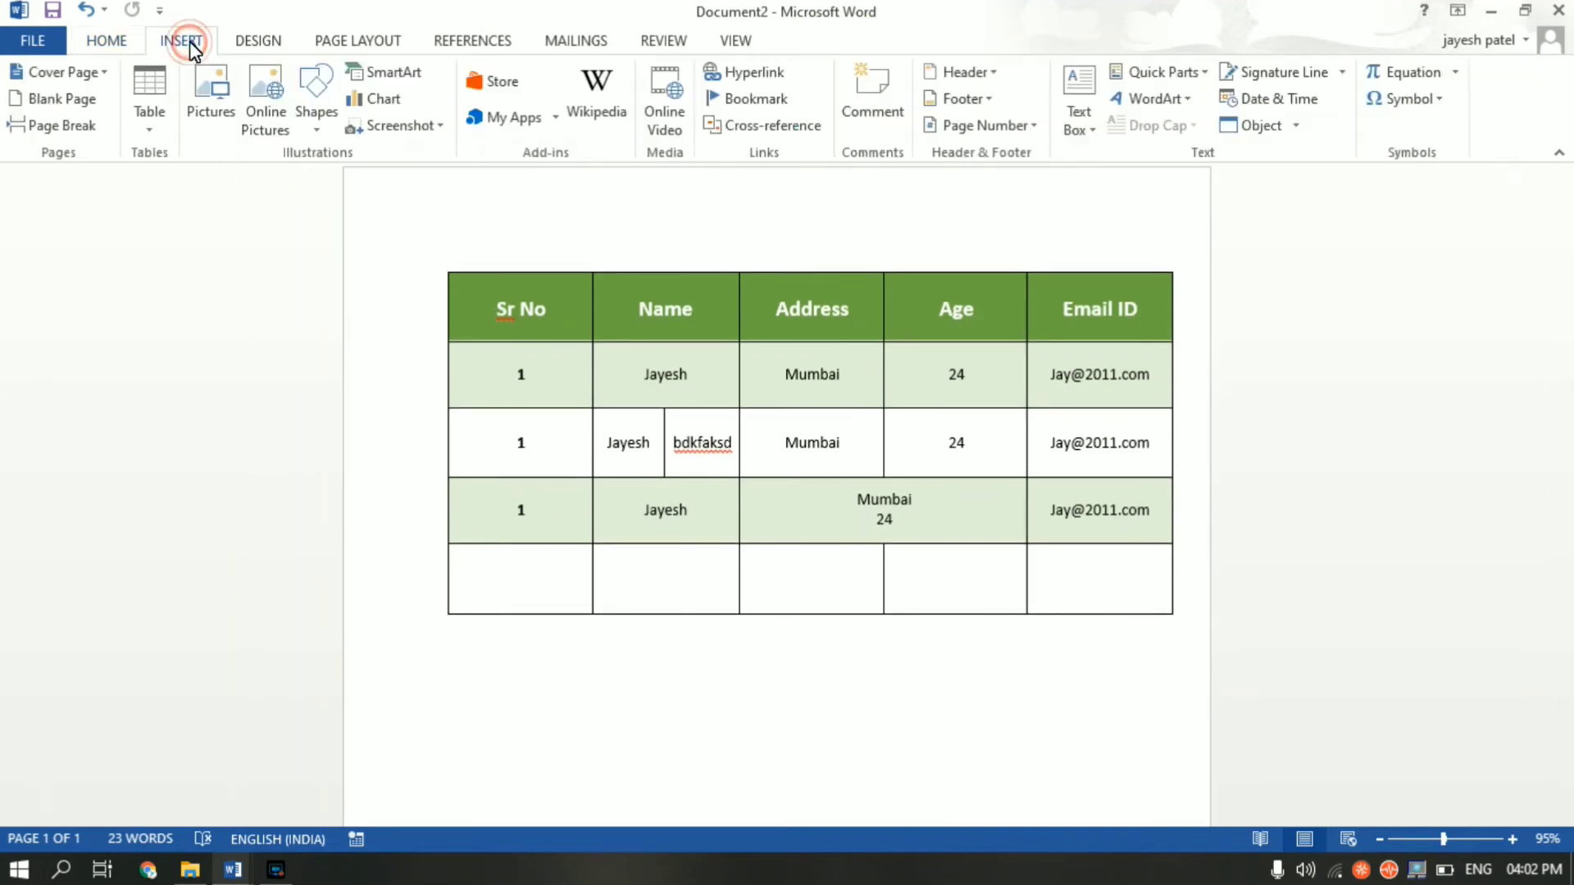
click(152, 131)
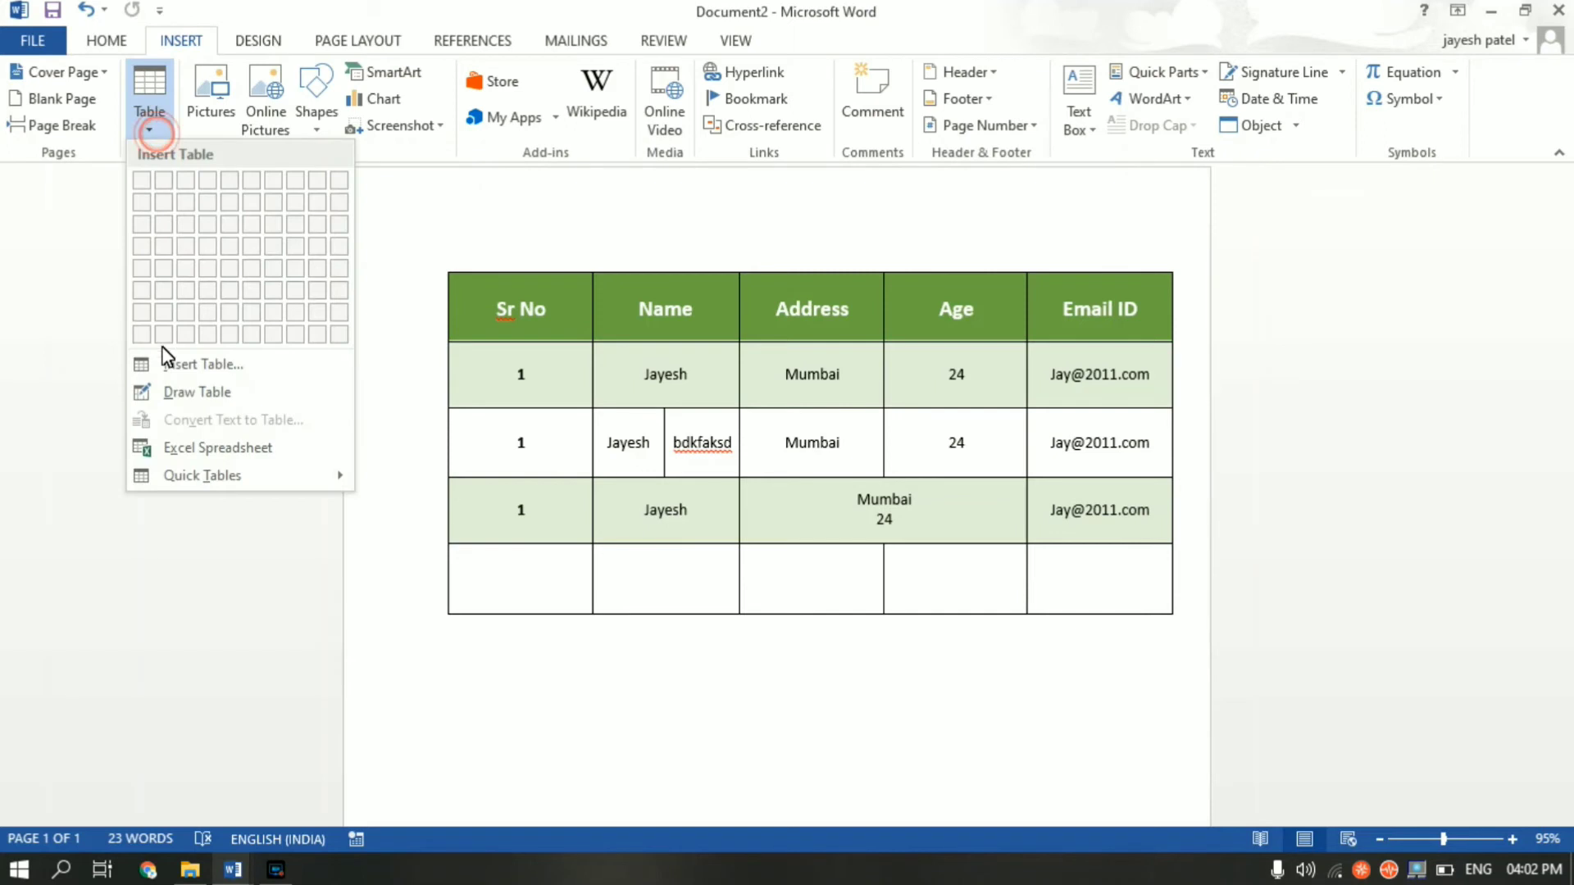
click(194, 395)
scroll(1243, 534, down, 5)
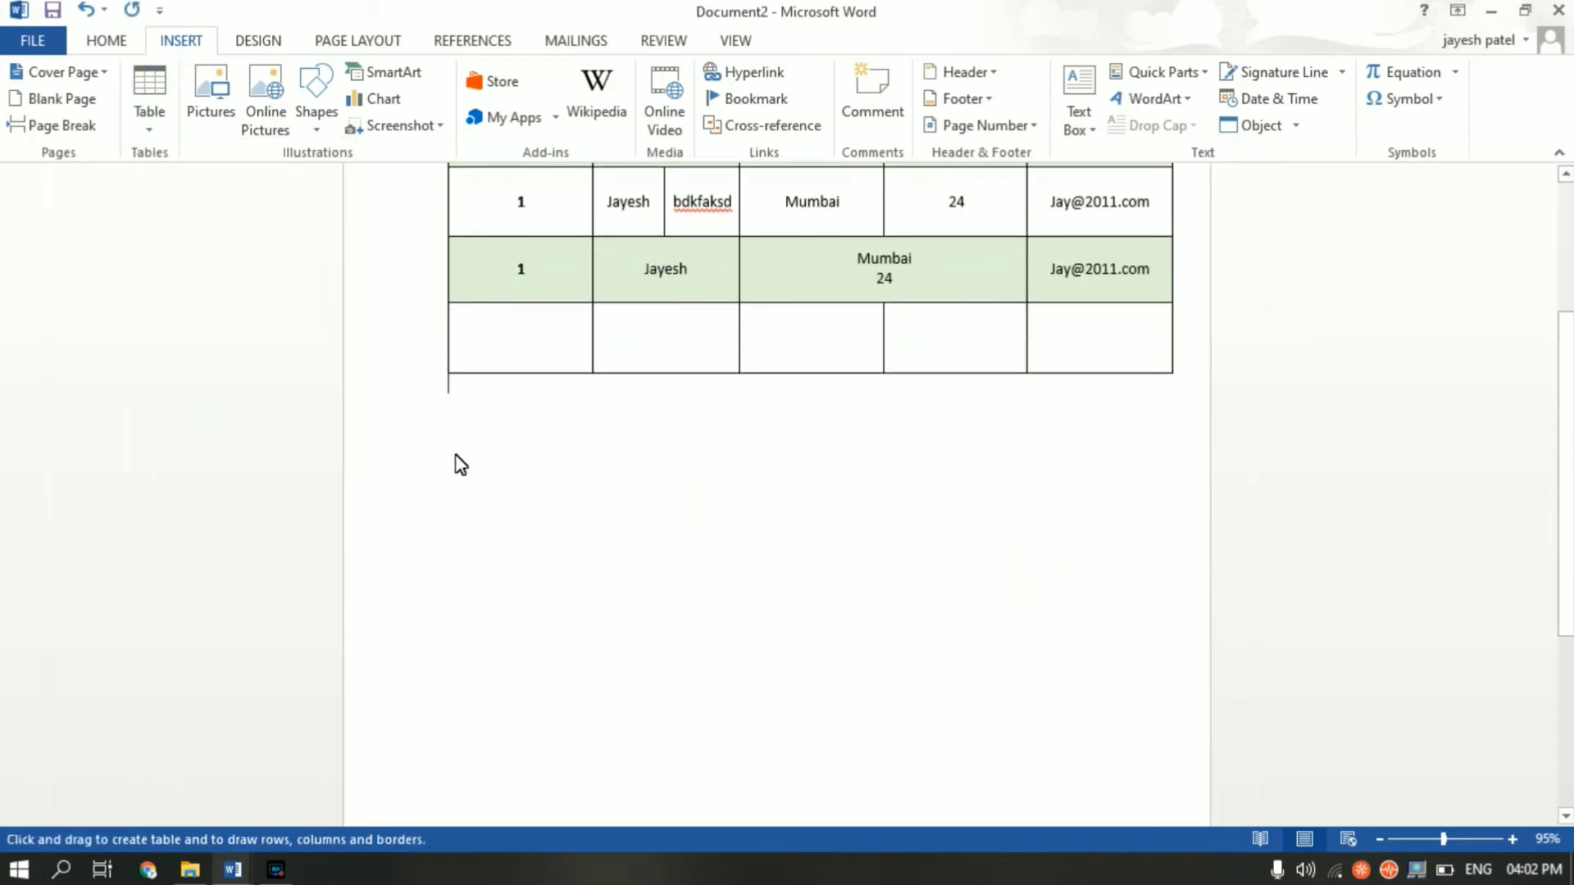
mouse_move(456, 452)
mouse_down()
mouse_move(748, 482)
mouse_move(1087, 562)
mouse_move(1165, 624)
mouse_move(1170, 717)
mouse_up()
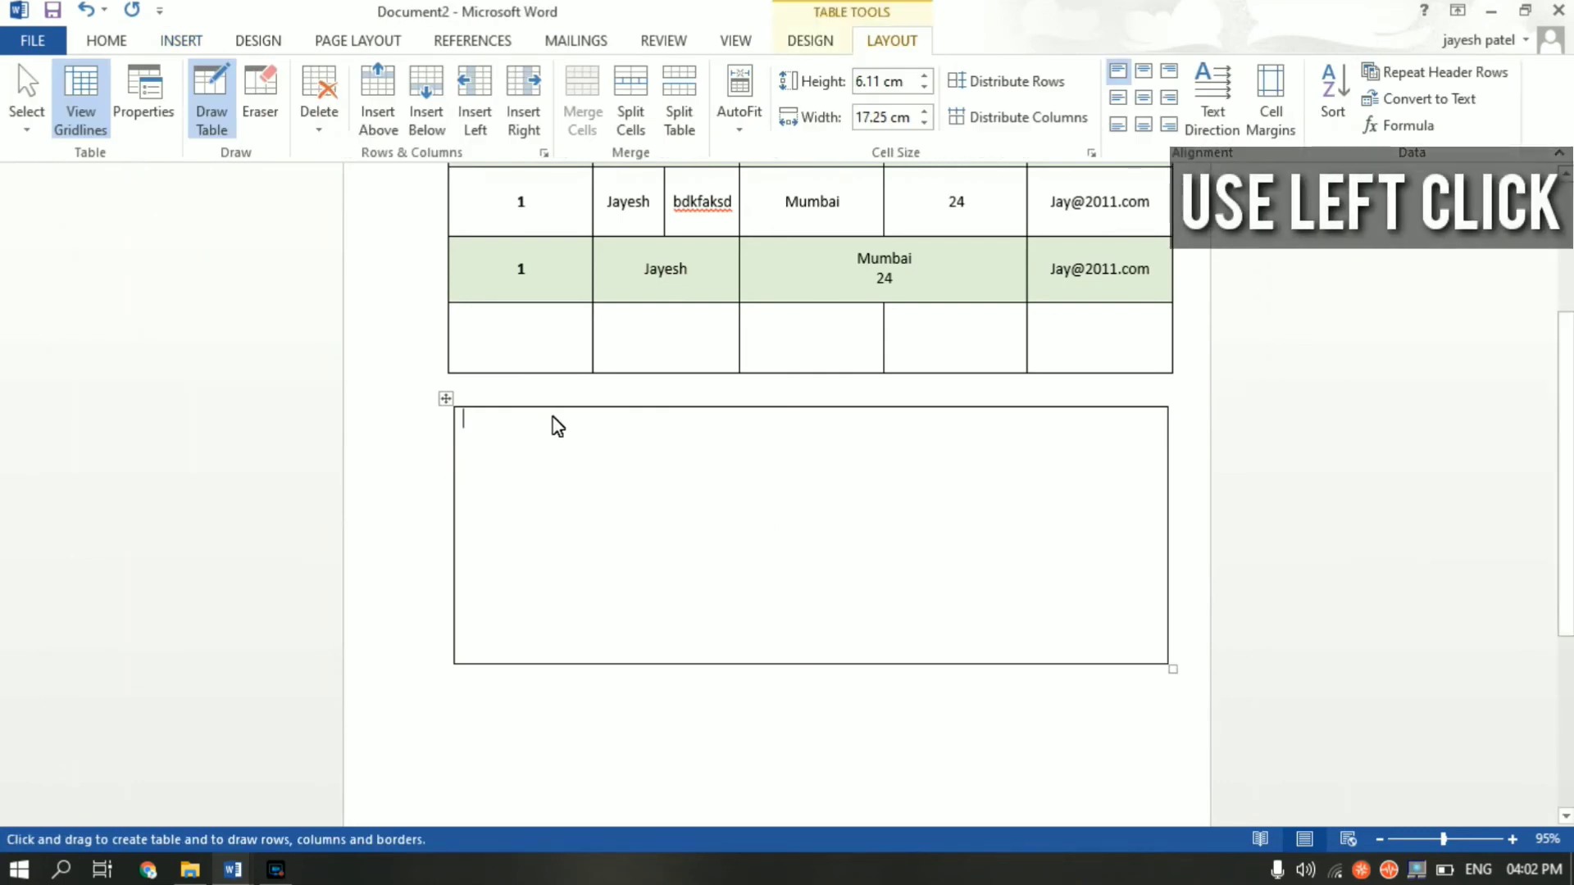
- Divide the drawn table into five columns and four rows with four vertical and three horizontal lines
drag(549, 407, 549, 664)
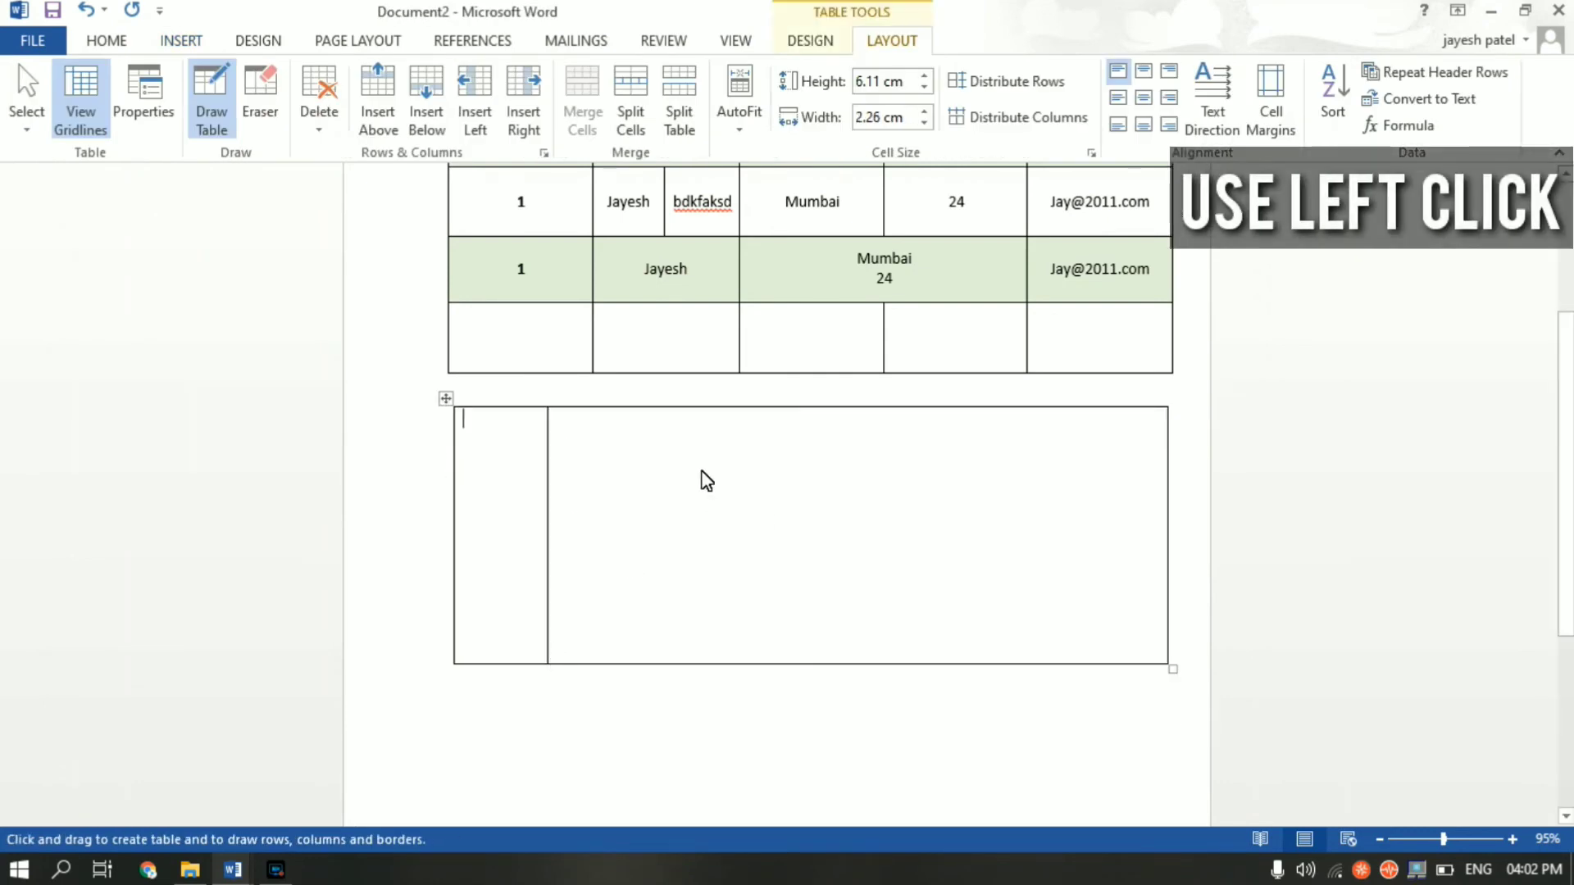
drag(693, 409, 693, 662)
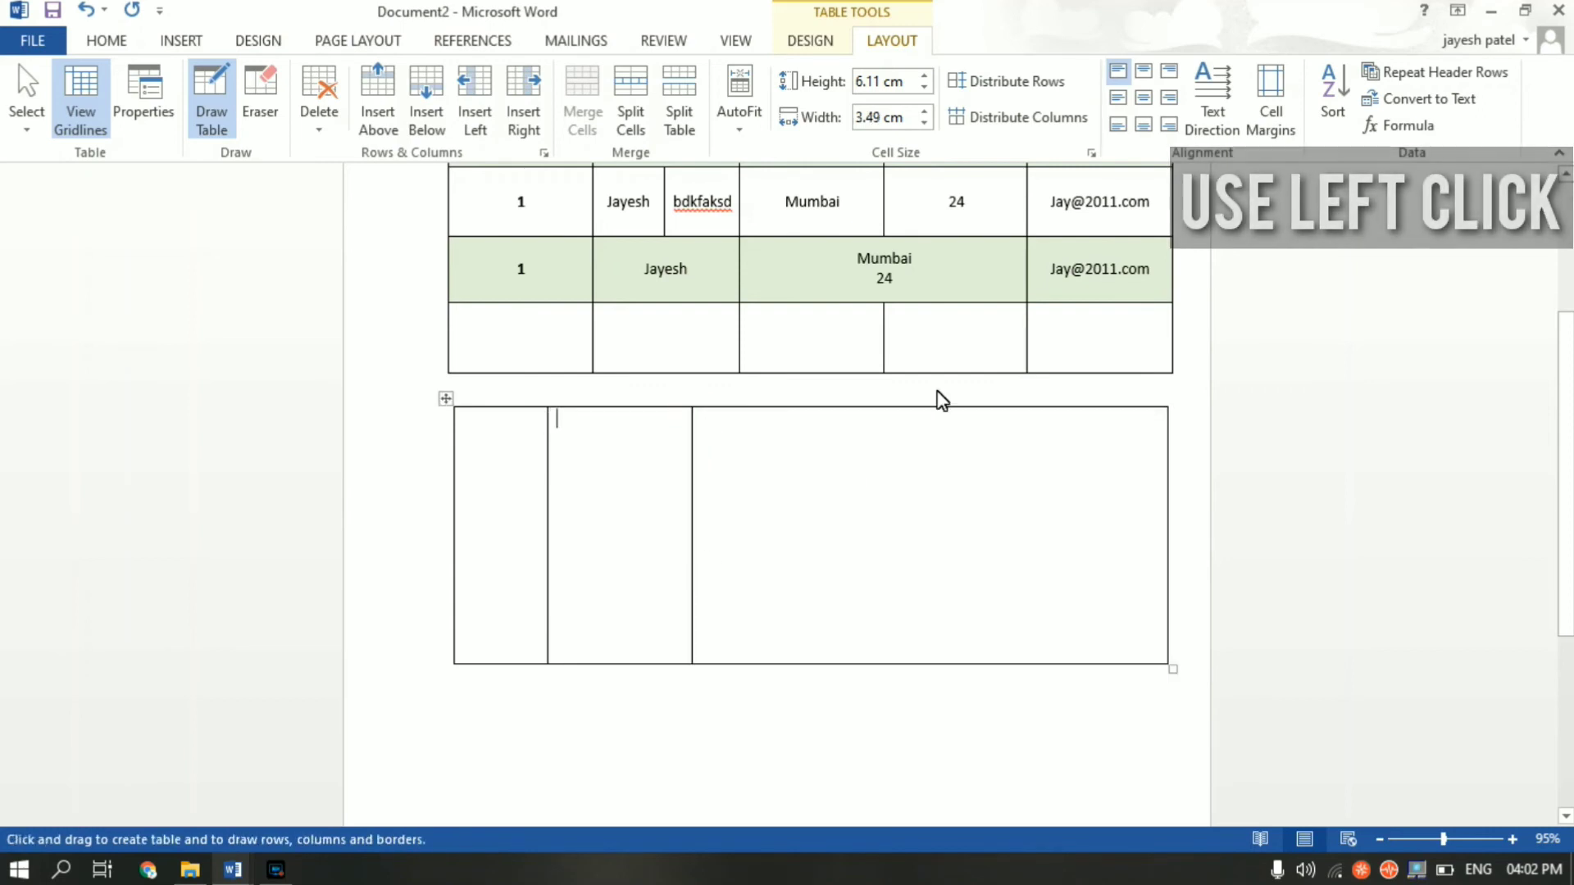
mouse_move(860, 411)
mouse_down()
mouse_move(892, 623)
mouse_move(874, 663)
mouse_up()
drag(1020, 410, 1040, 583)
drag(457, 474, 1123, 496)
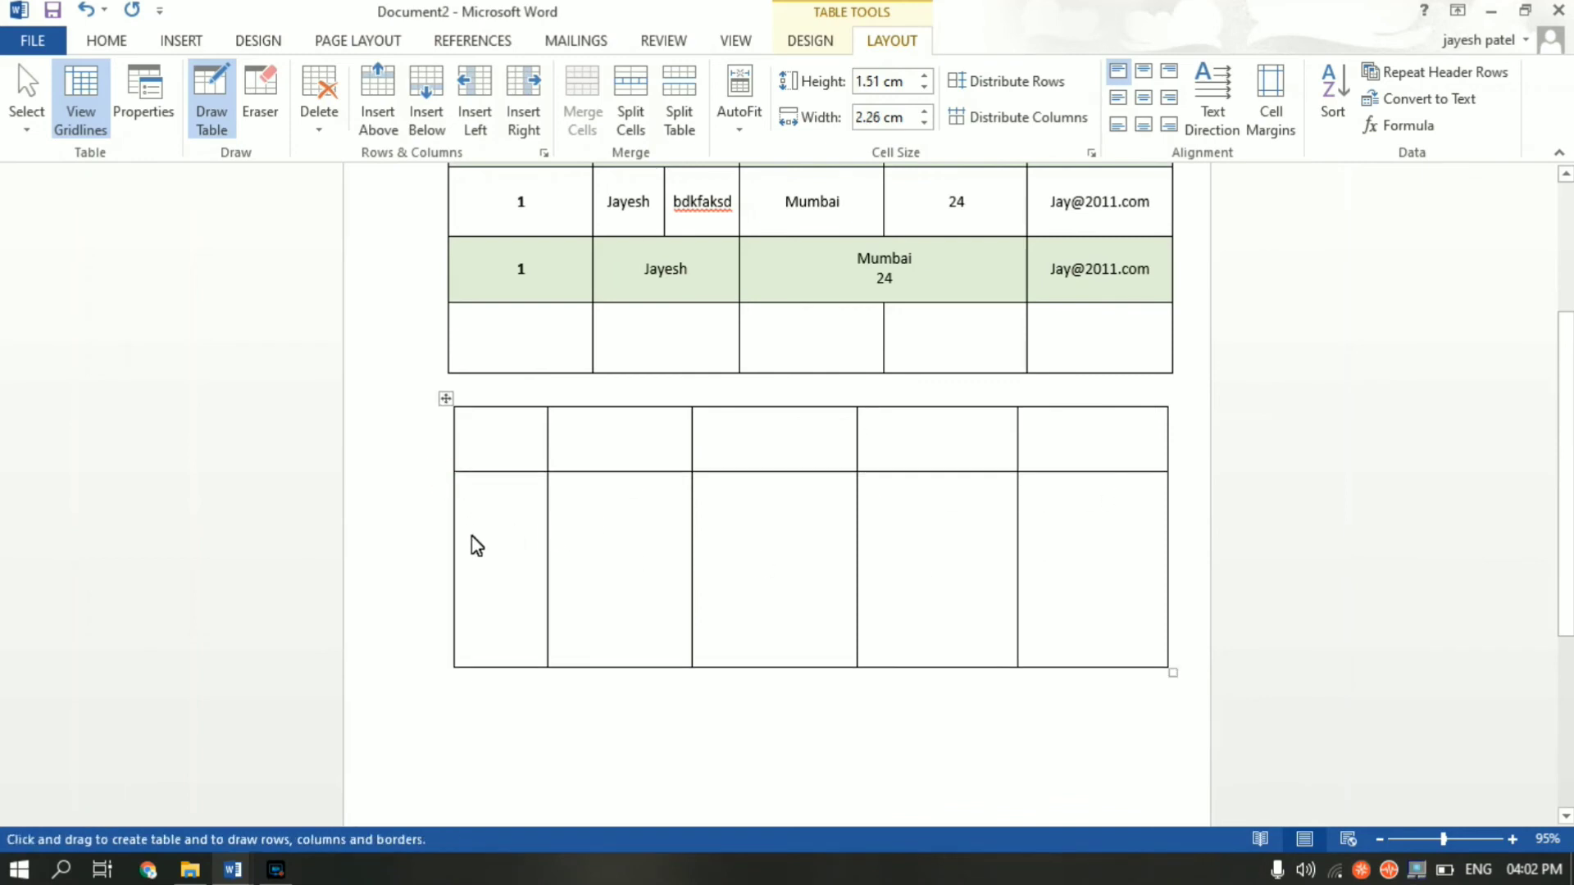
mouse_move(456, 533)
mouse_down()
mouse_move(921, 502)
mouse_move(1103, 555)
mouse_up()
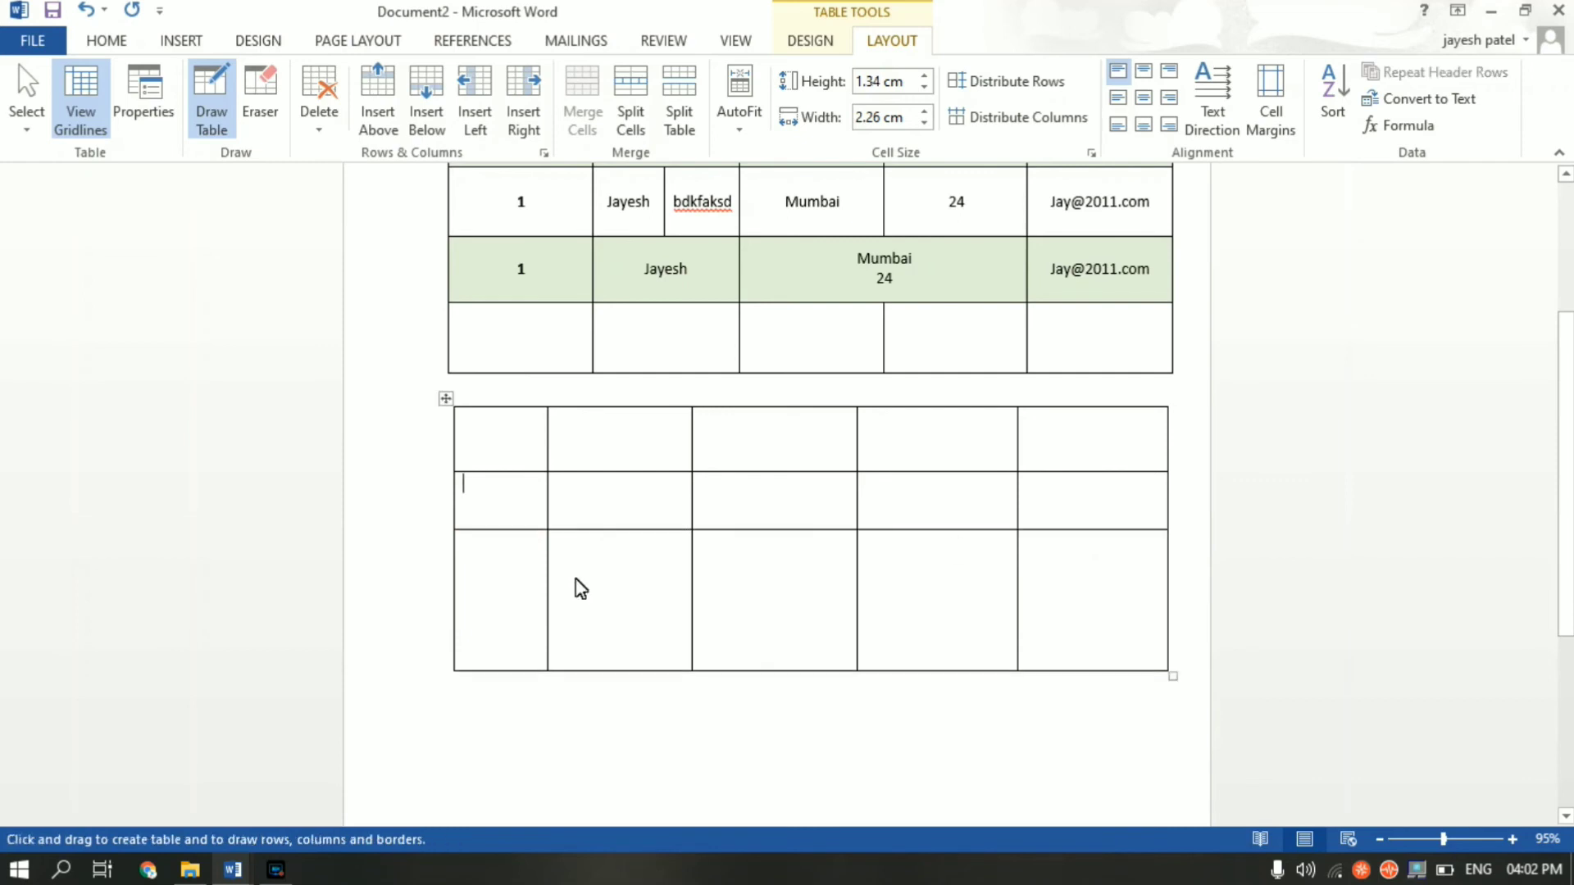
mouse_move(457, 597)
mouse_down()
mouse_move(632, 615)
mouse_move(1156, 600)
mouse_up()
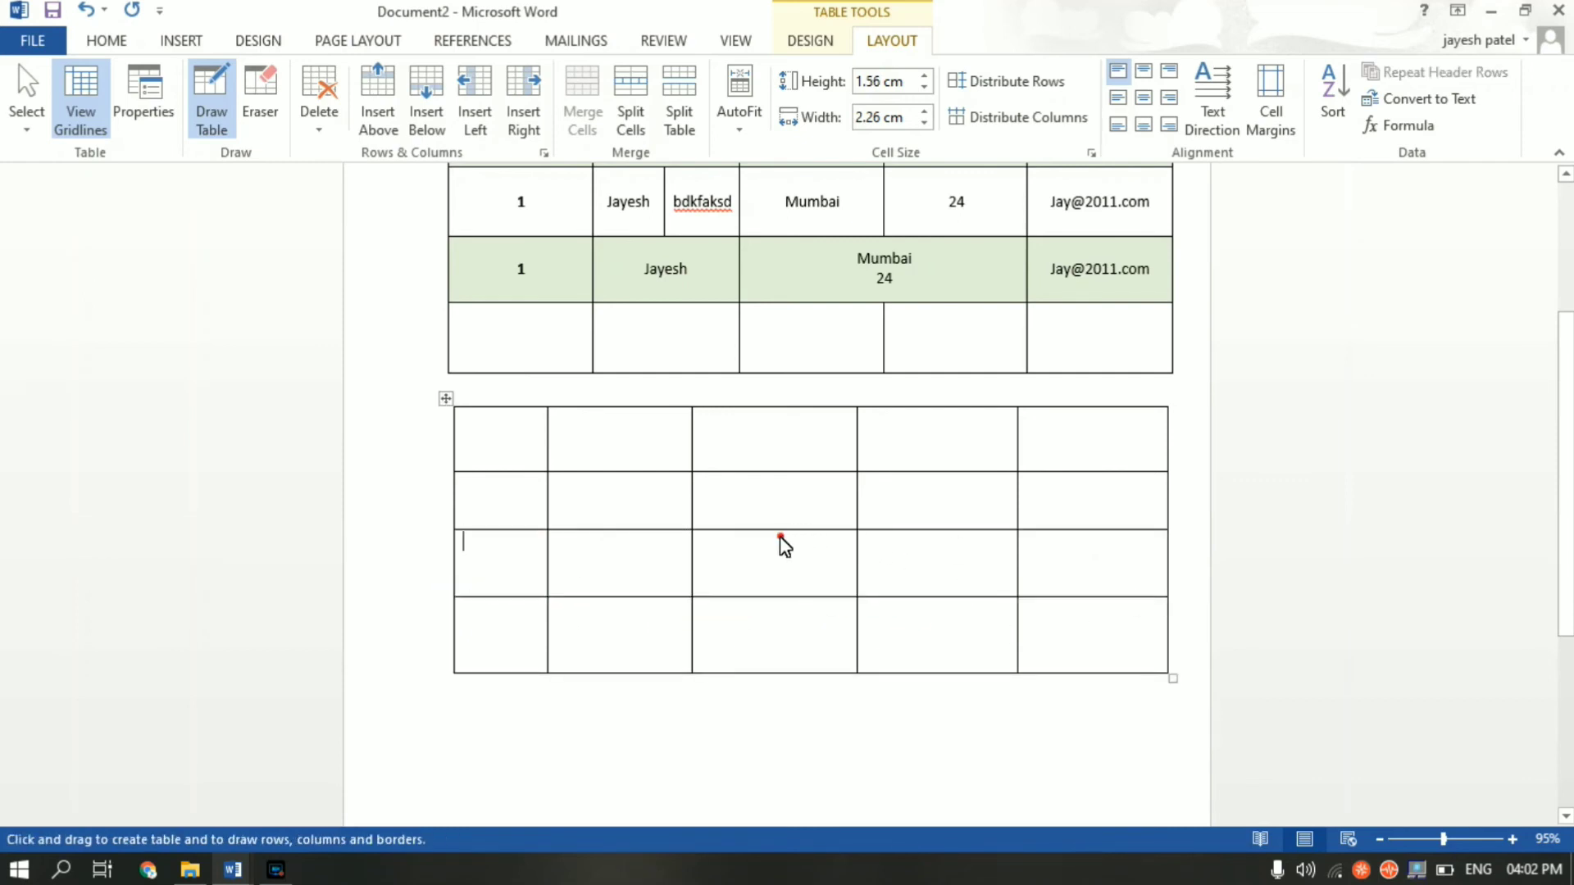
- Split a middle third-row cell and the fourth-column bottom-row cell in two
drag(779, 541, 780, 602)
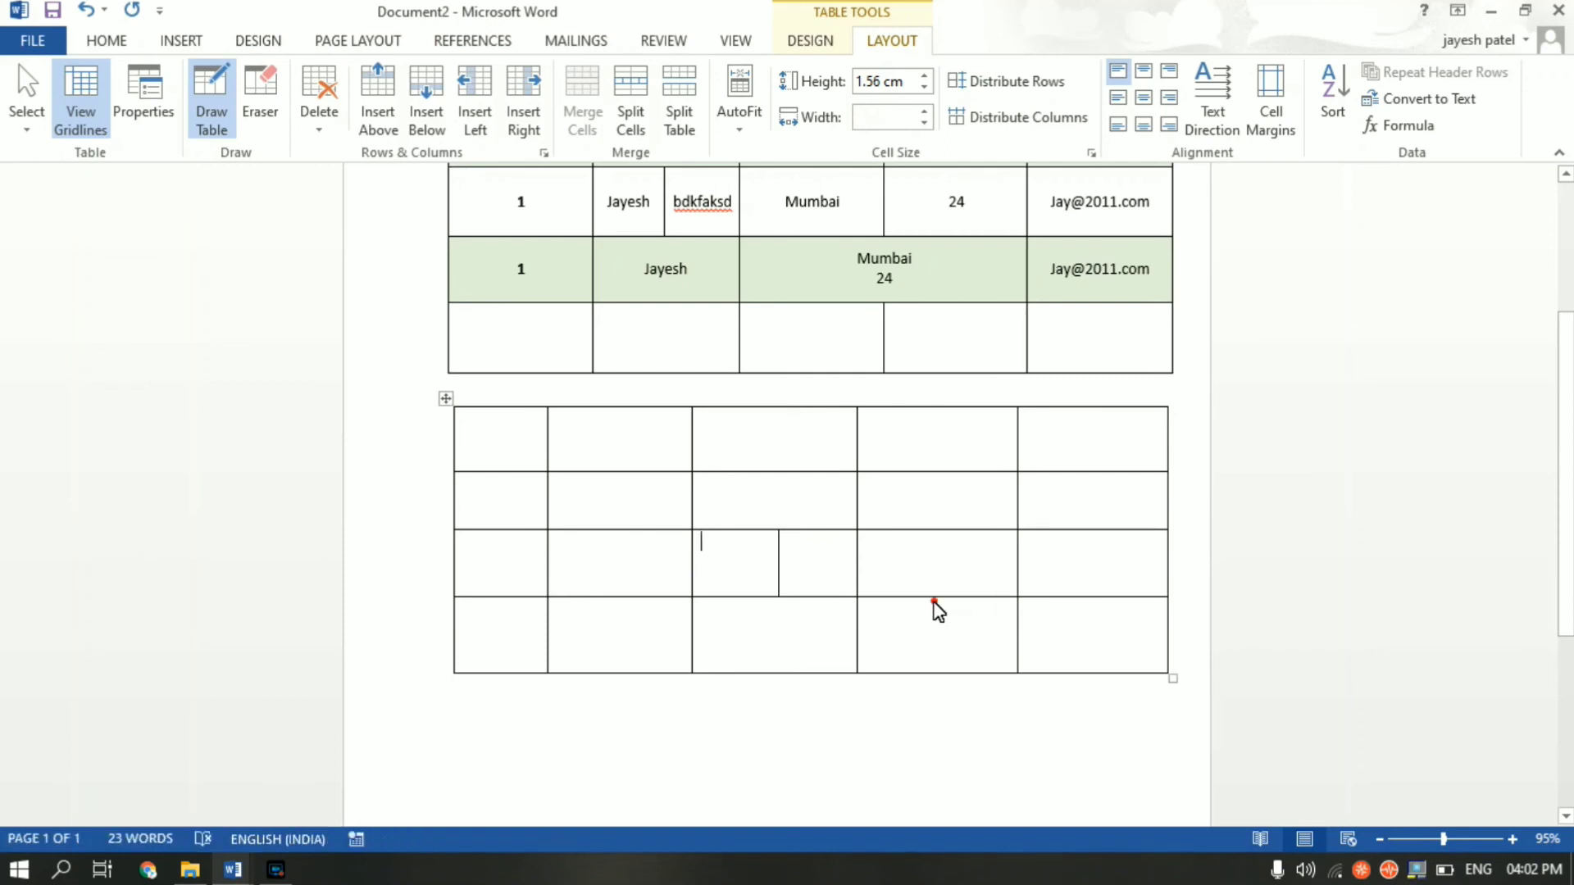
drag(933, 600, 932, 673)
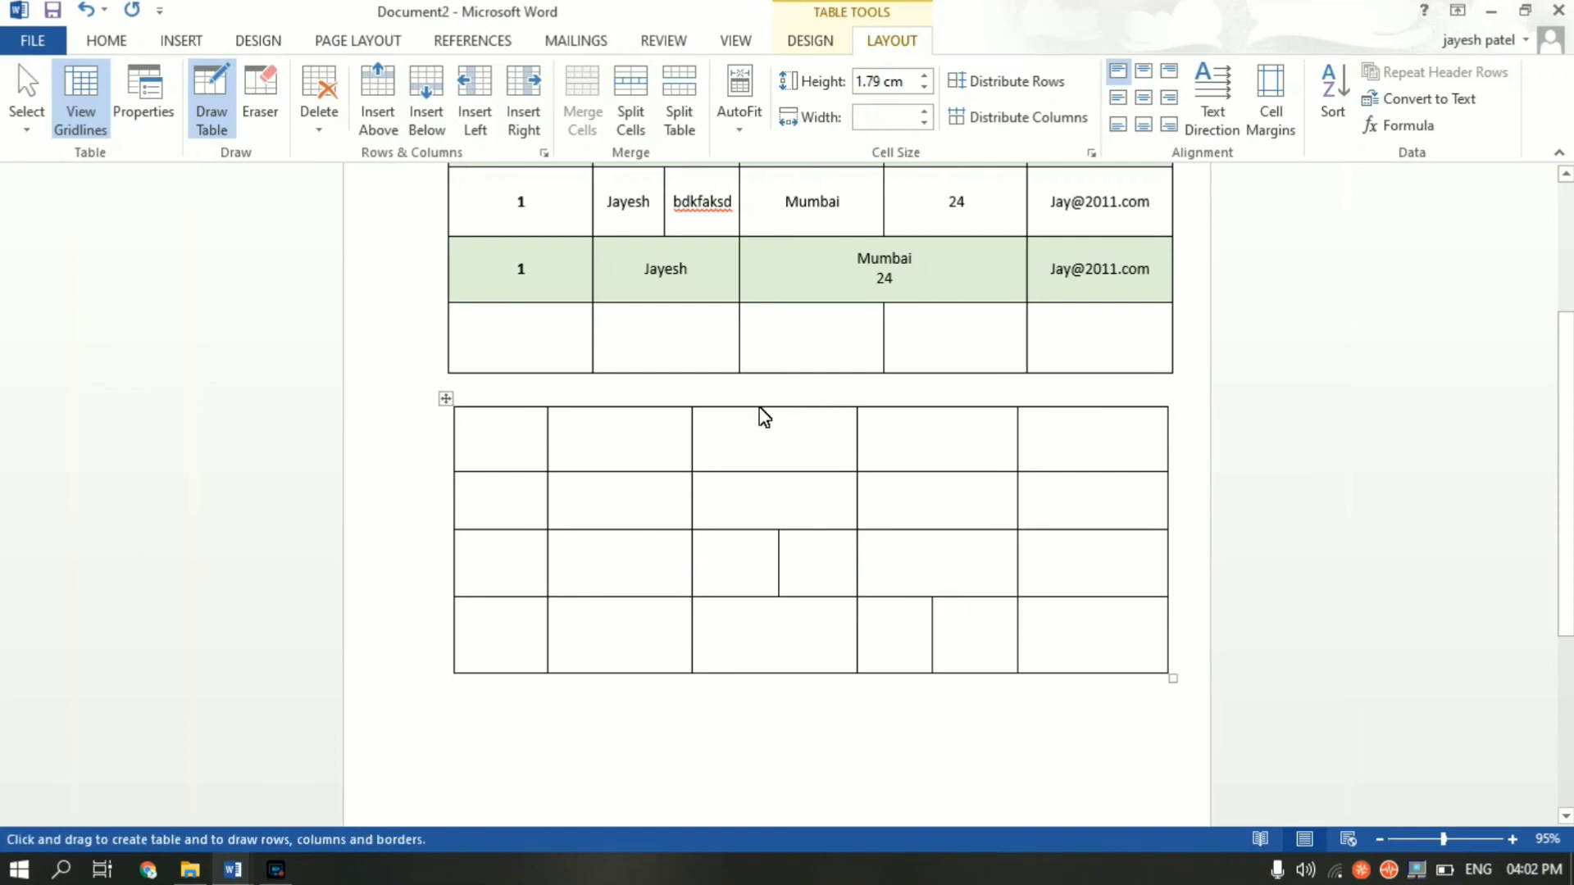
click(612, 522)
- Apply the yellow Grid Table style with banded cells to the hand-drawn table
key(Escape)
click(445, 399)
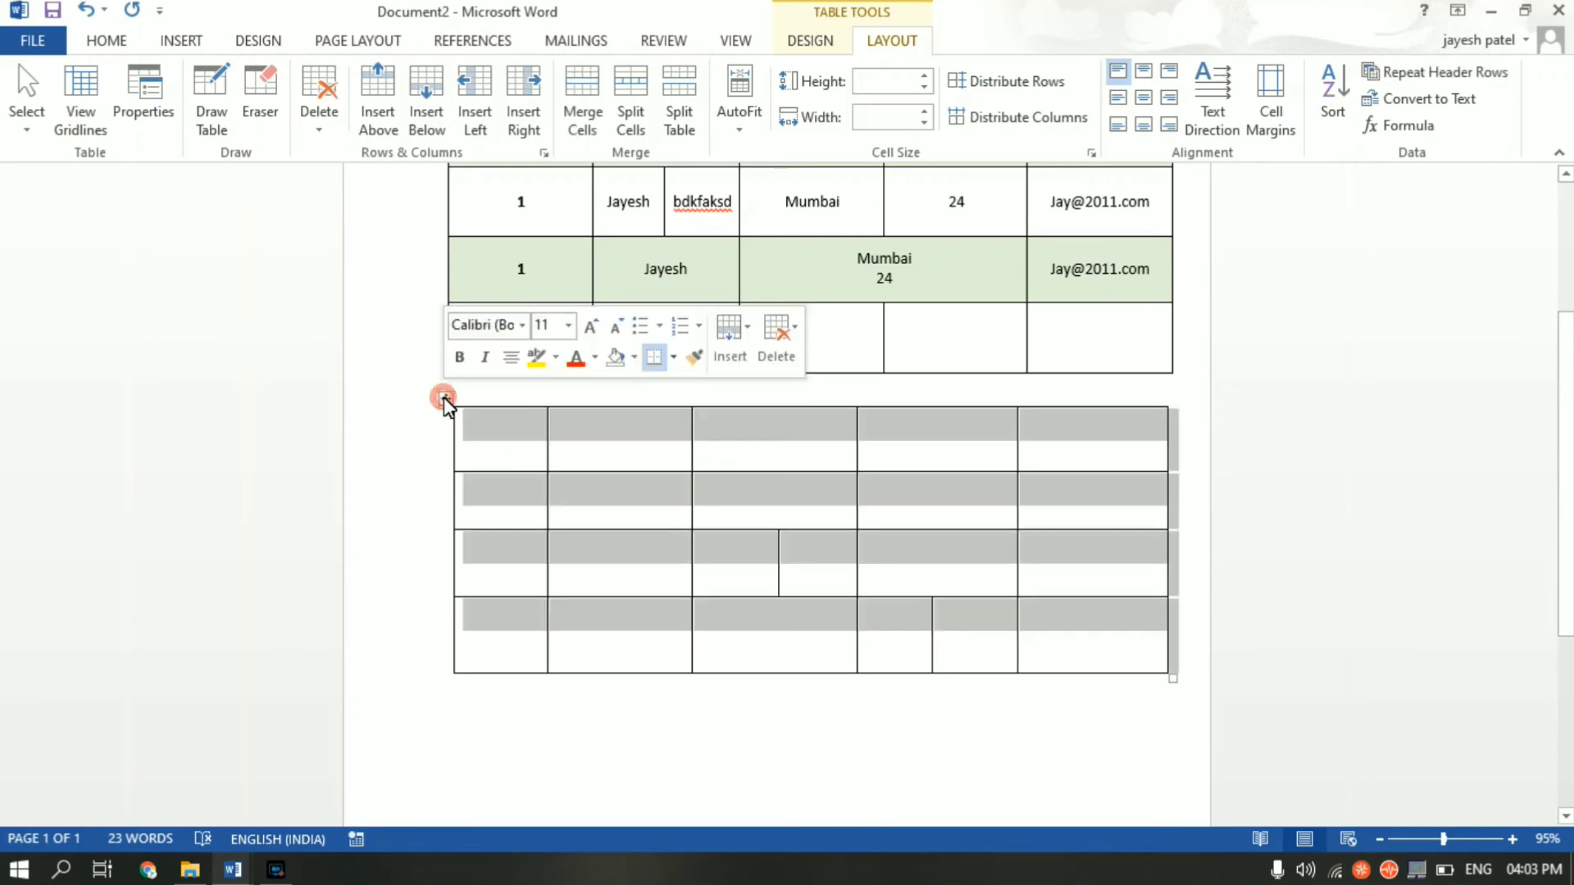
click(823, 43)
click(855, 118)
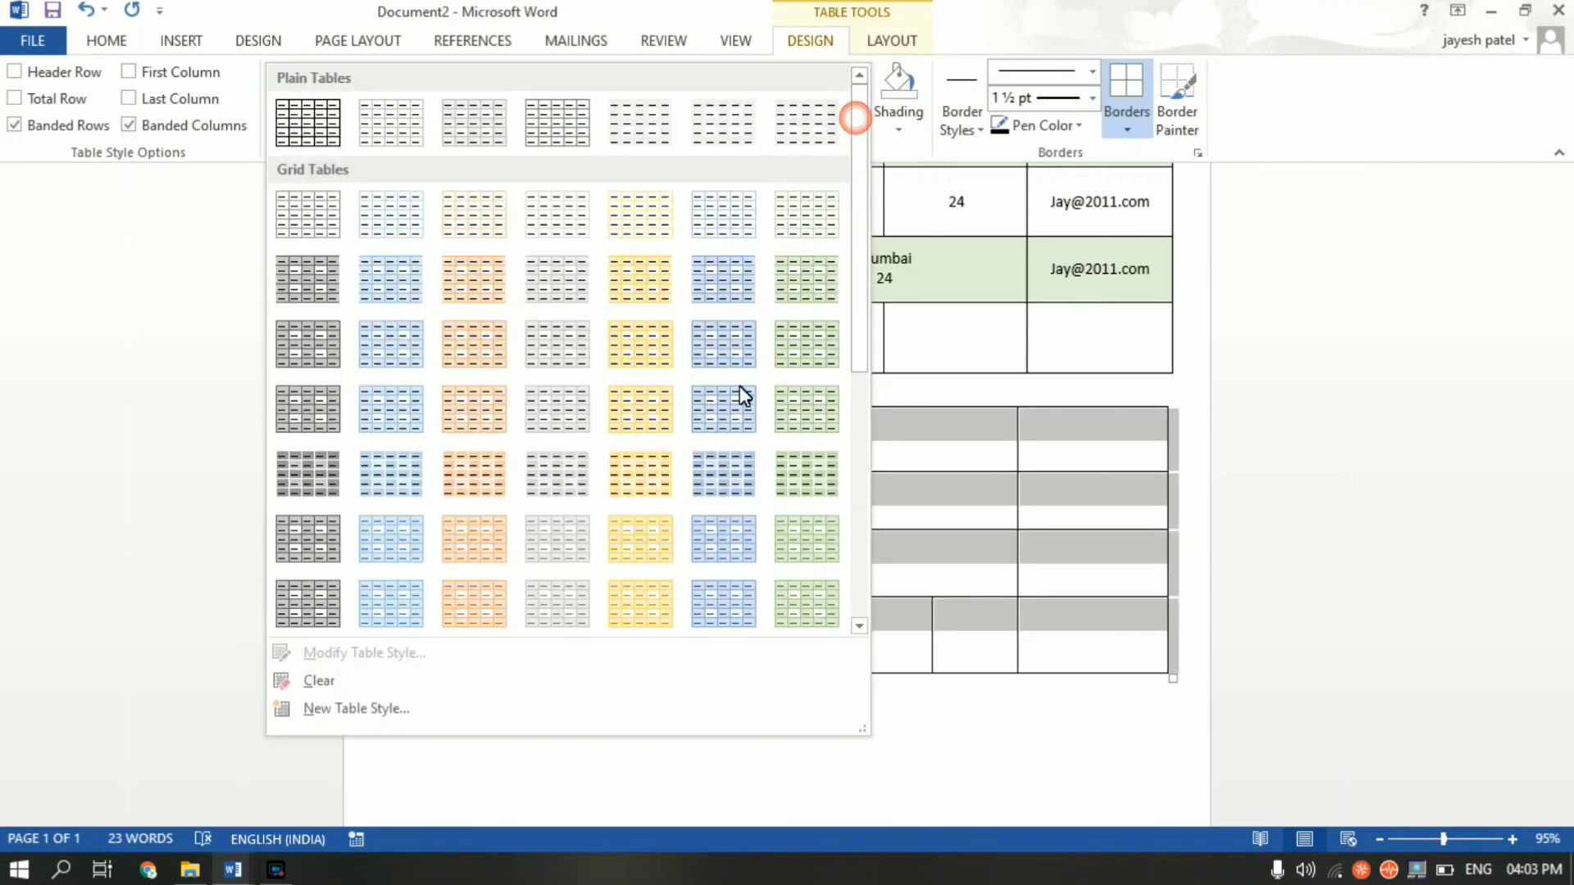
click(640, 407)
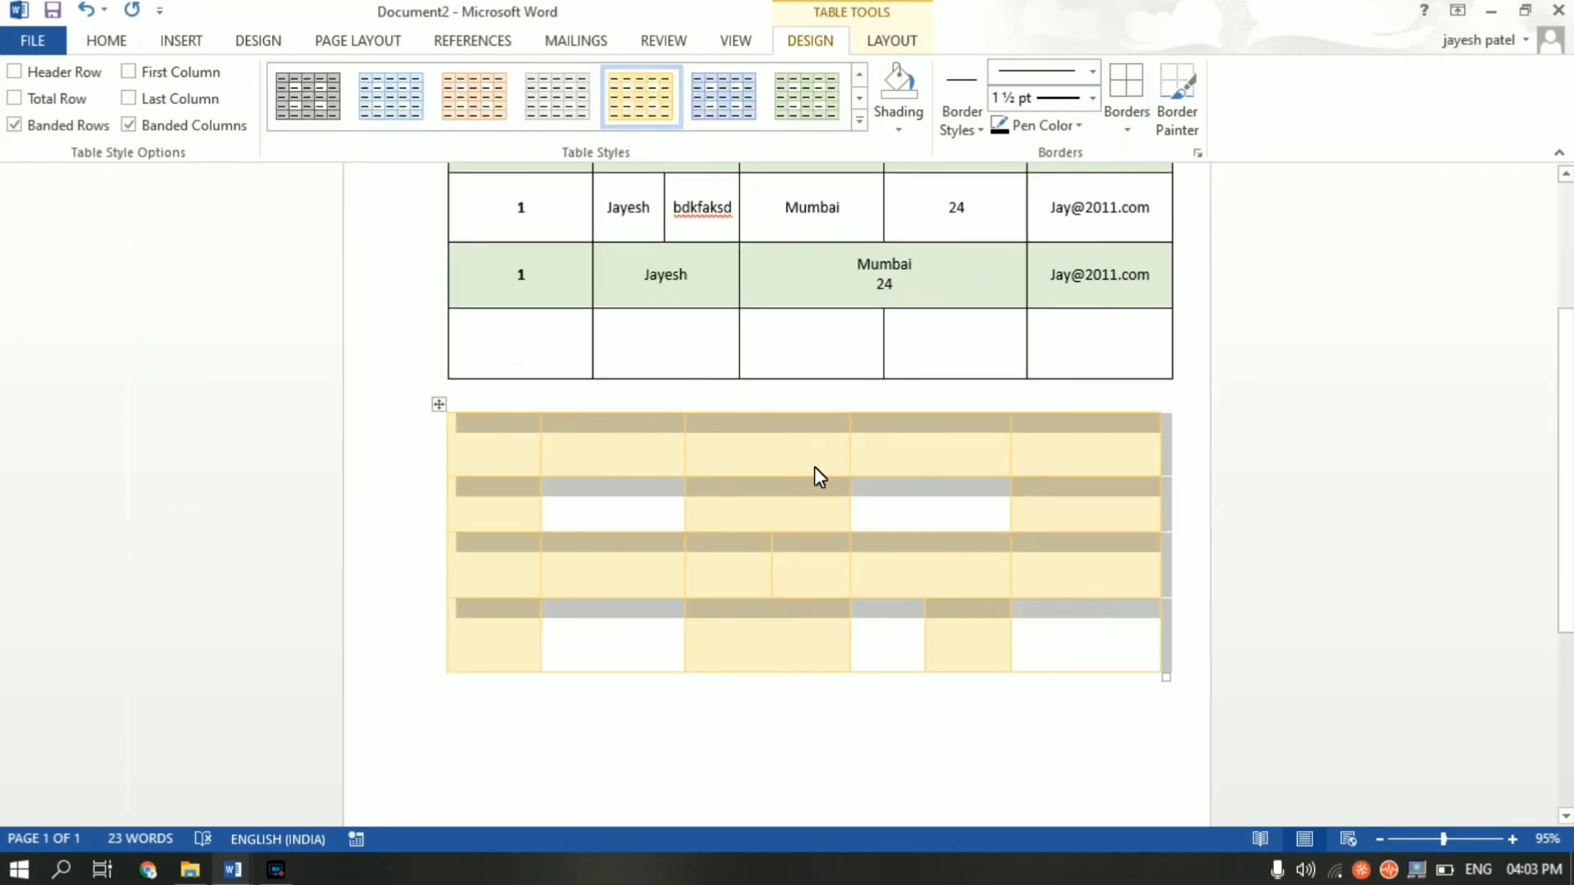
click(1054, 491)
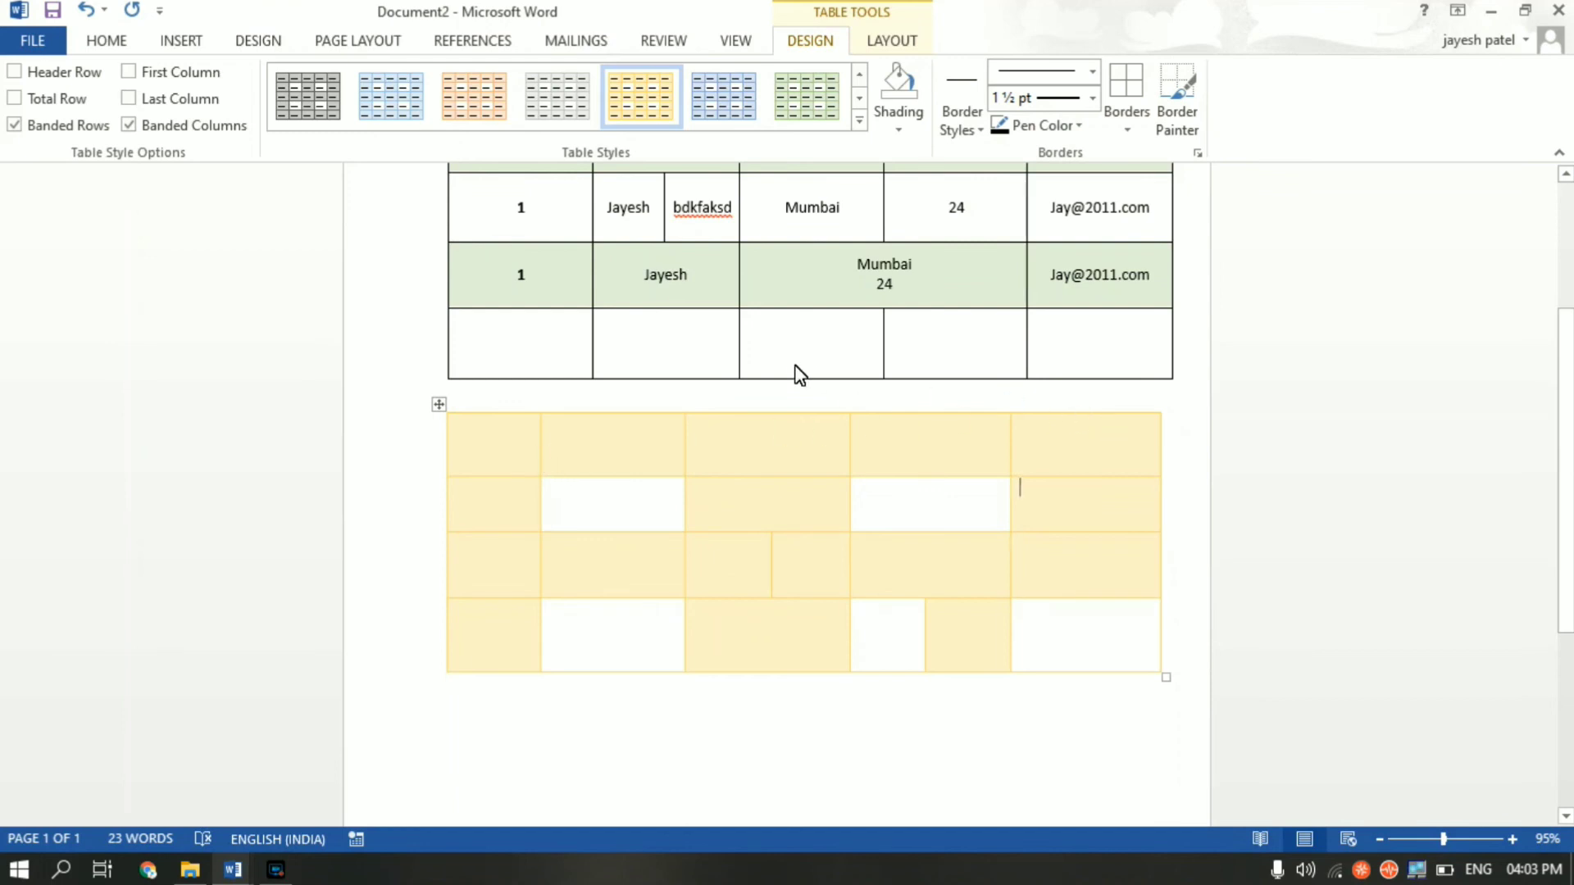
- Select the first row of the yellow table
scroll(799, 374, up, 3)
scroll(794, 436, down, 2)
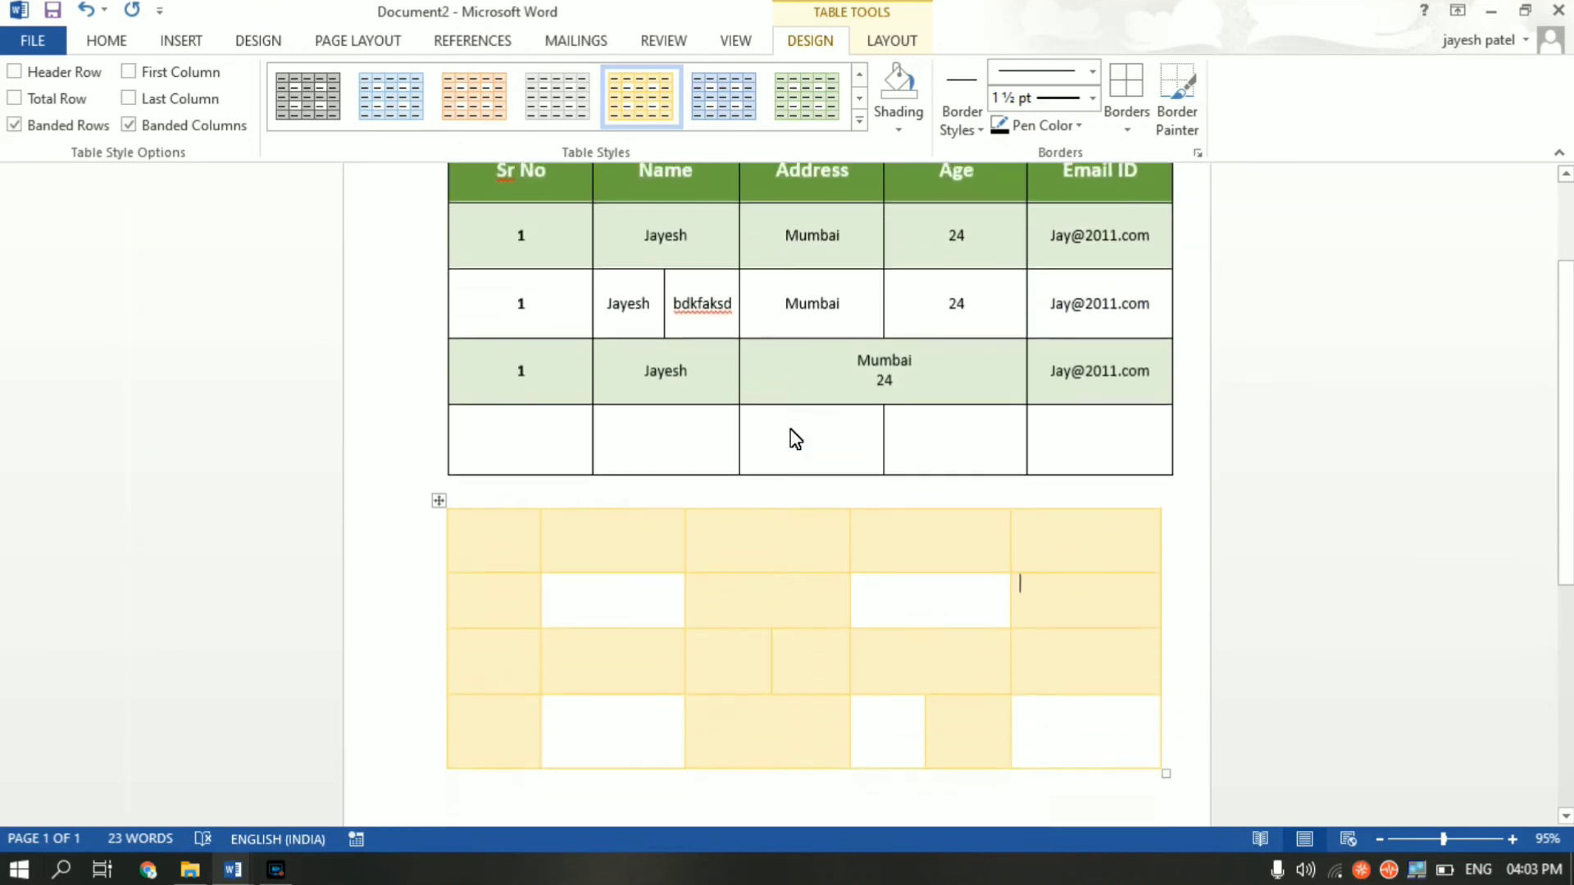
scroll(795, 439, down, 1)
drag(481, 509, 1096, 520)
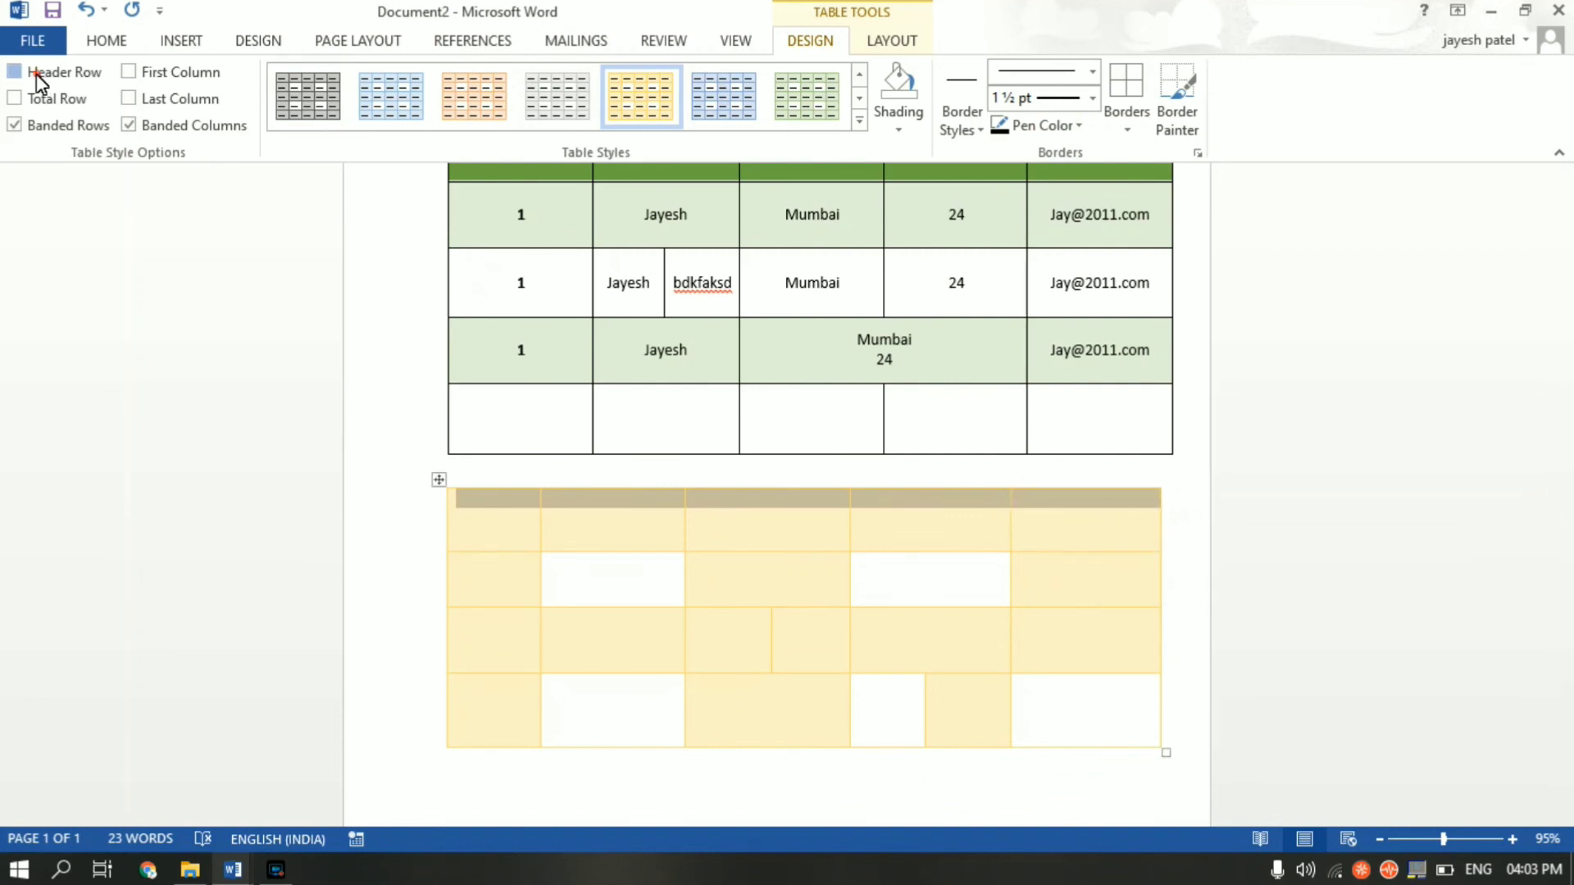
- Turn on Header Row so the yellow table's first row becomes solid orange
click(36, 74)
click(1299, 575)
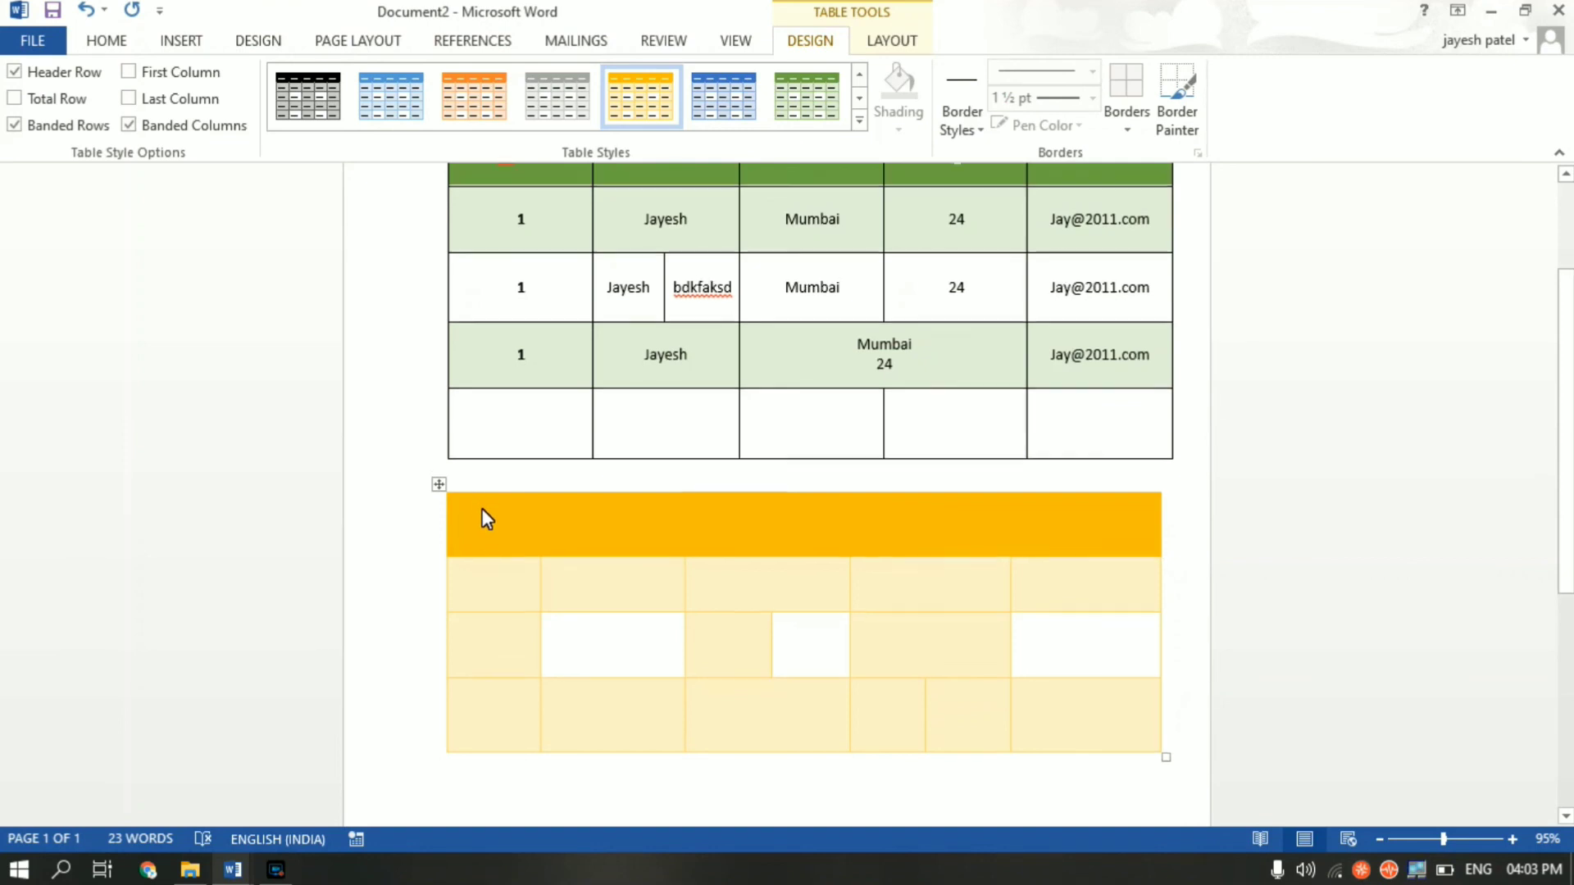
scroll(533, 529, up, 2)
scroll(580, 543, down, 1)
scroll(578, 534, down, 1)
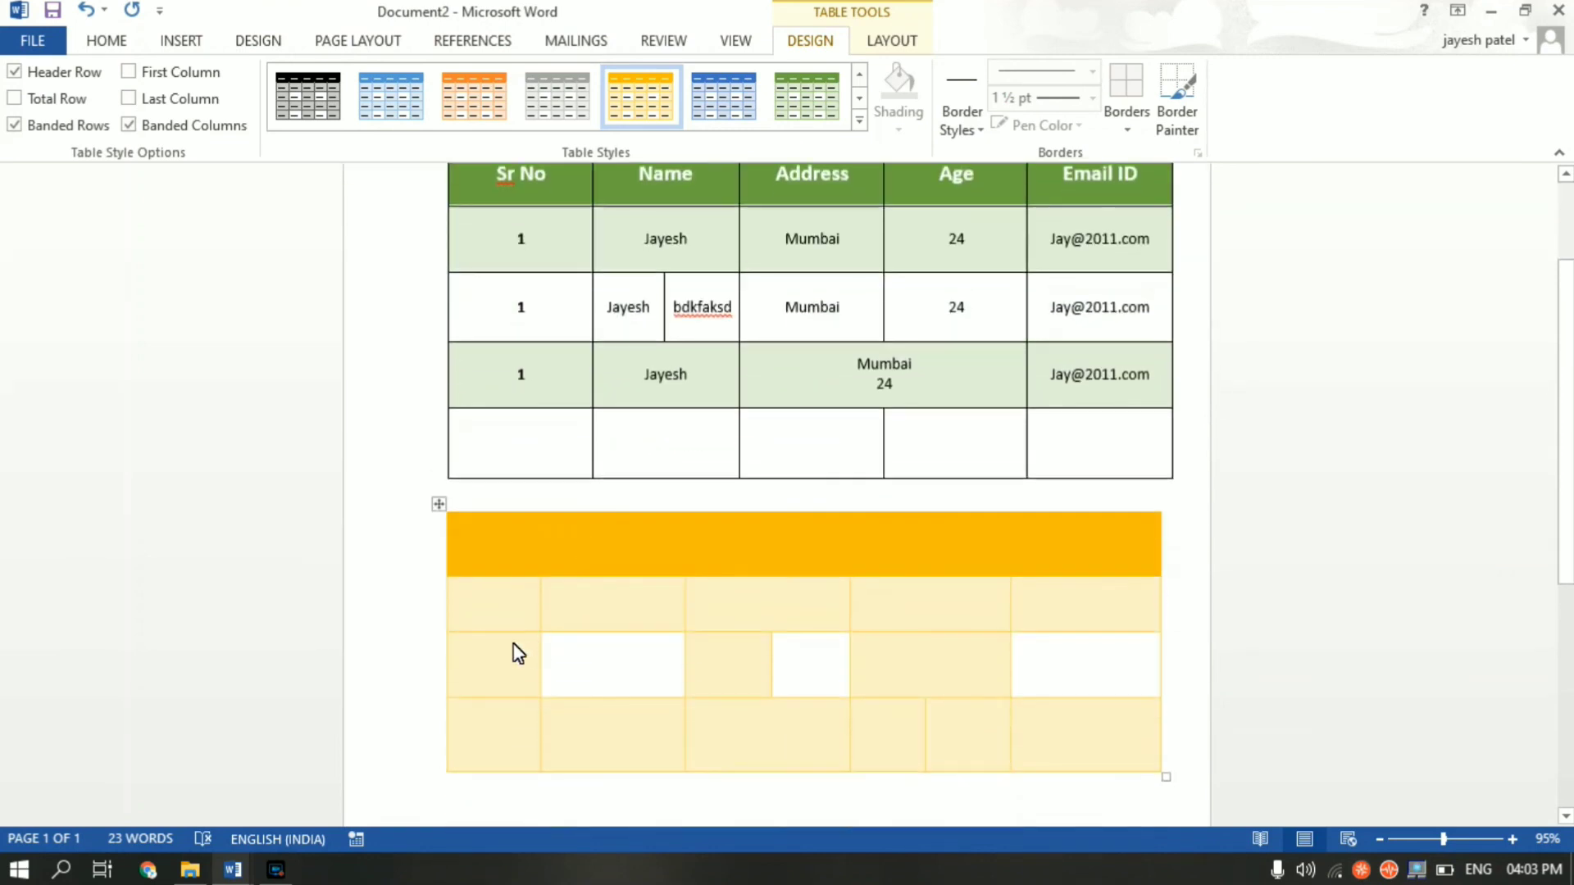
click(492, 622)
click(808, 691)
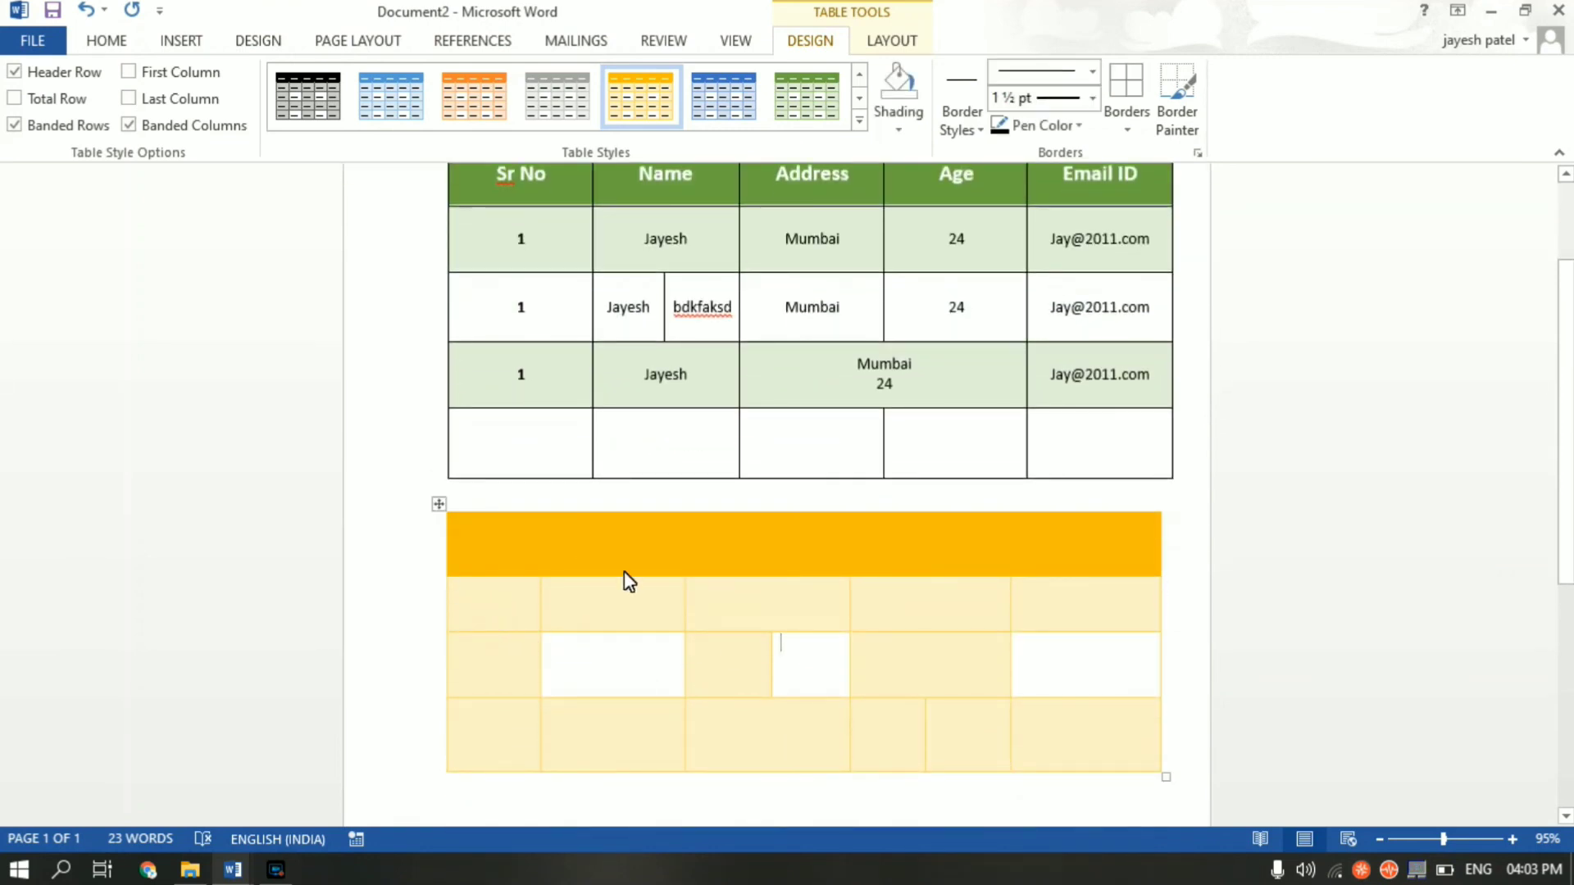
- Scroll back up to review the green table, briefly selecting the word bdkfaksd
scroll(631, 530, up, 3)
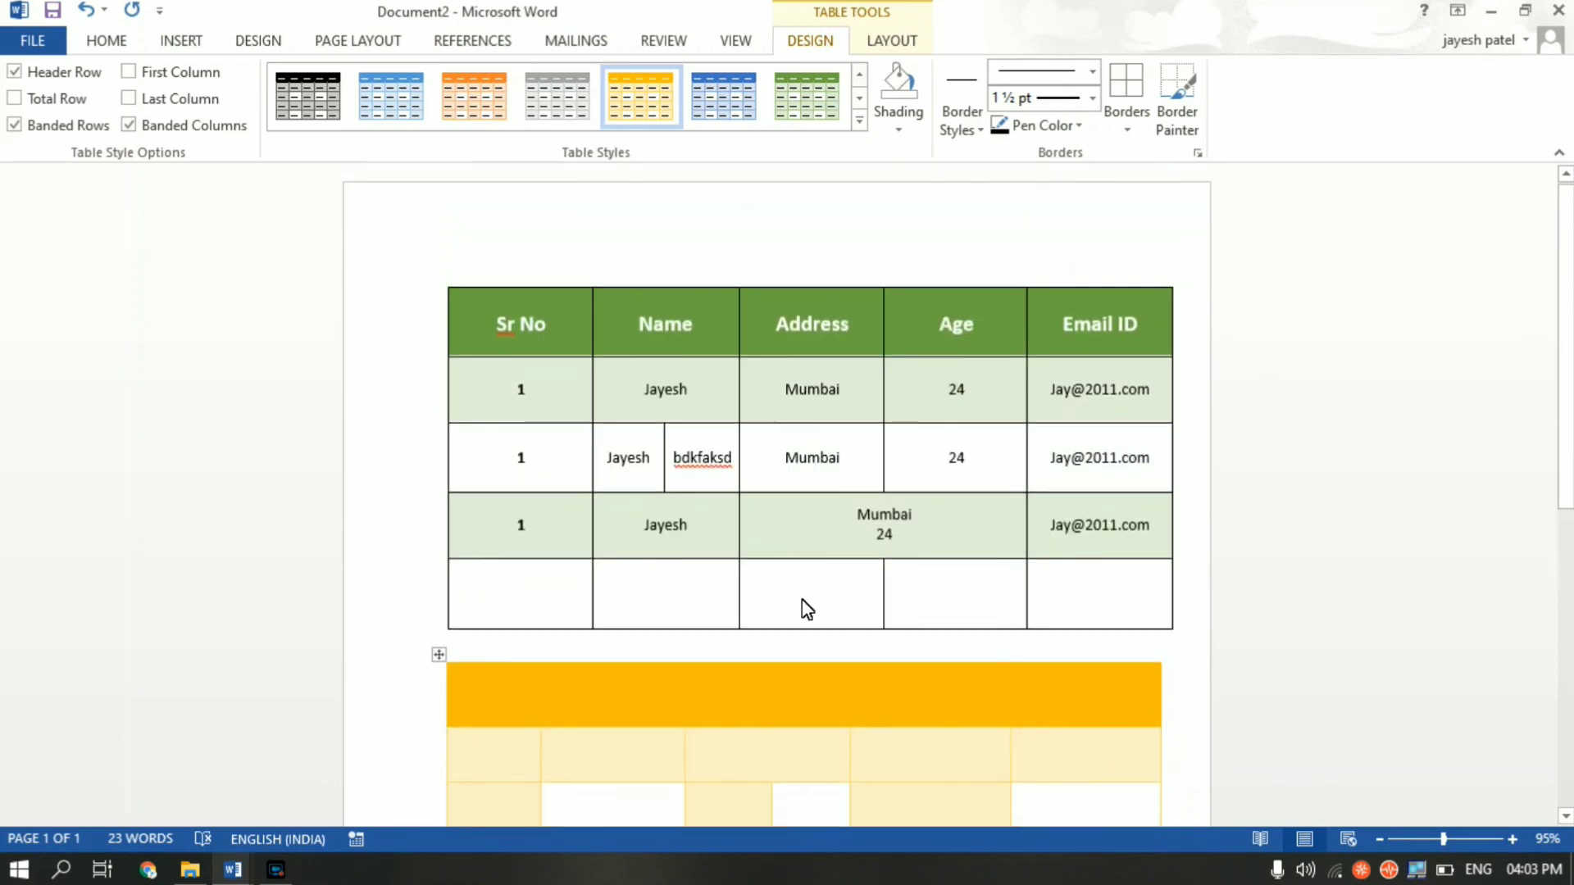
scroll(803, 606, down, 6)
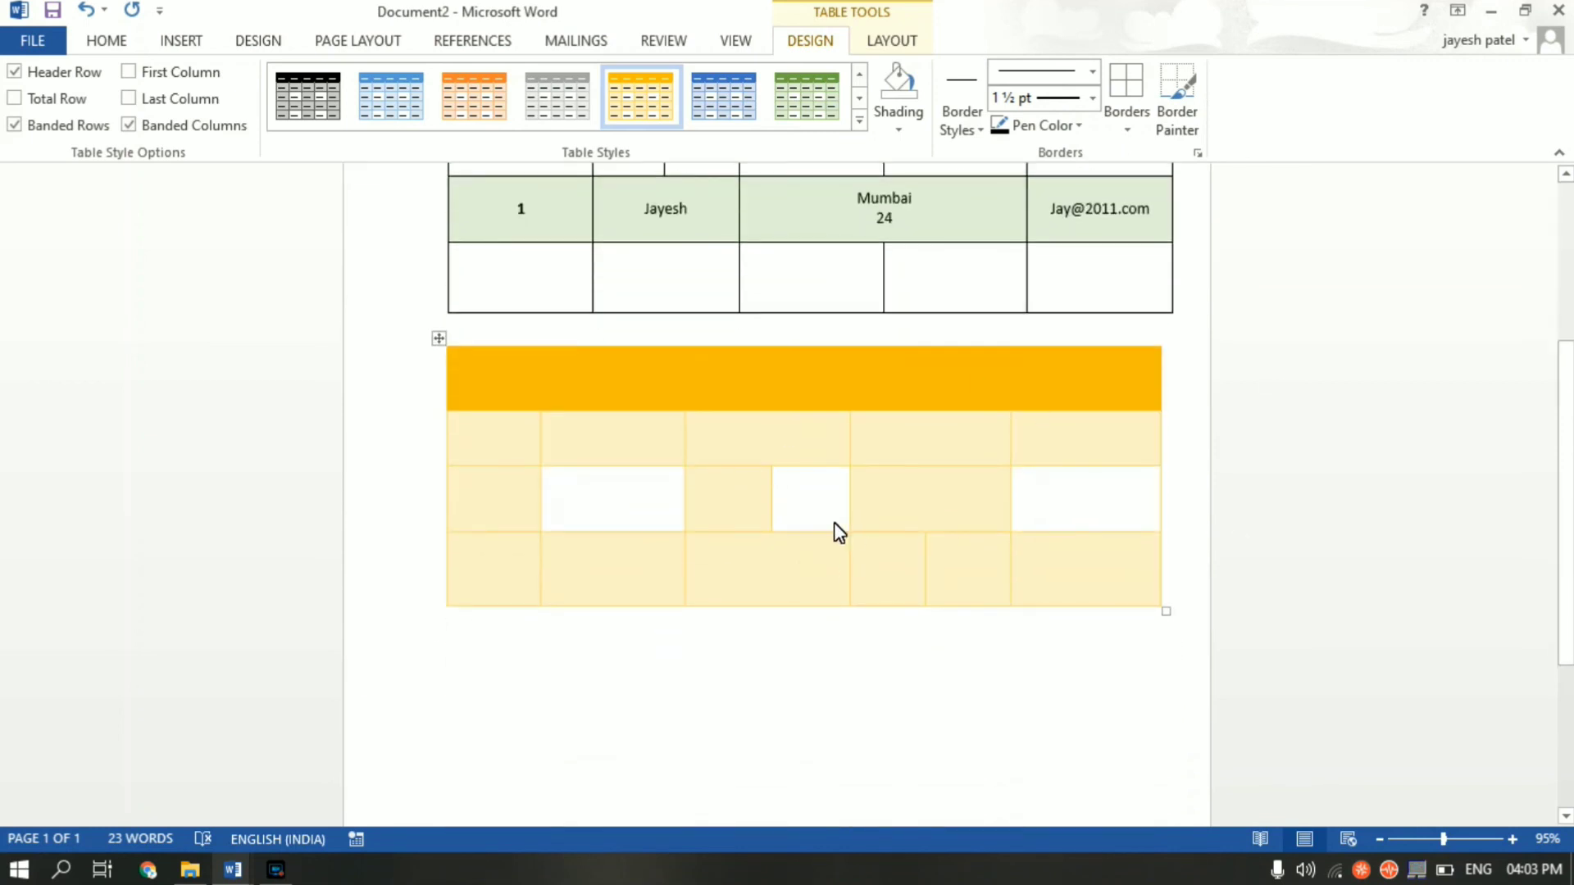
scroll(834, 523, up, 3)
double_click(703, 308)
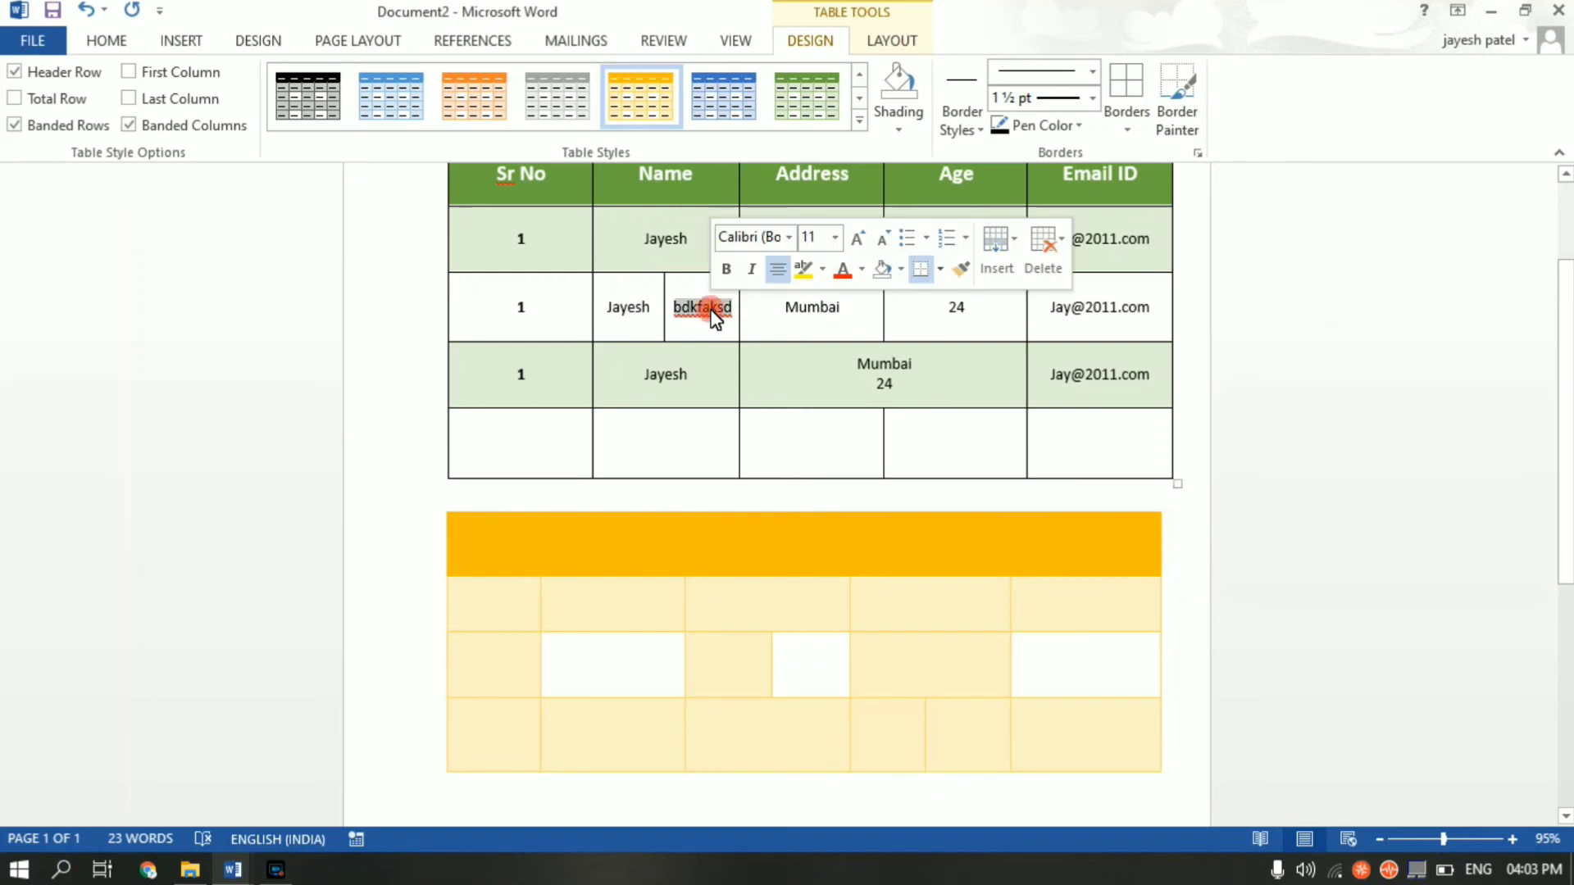
click(712, 311)
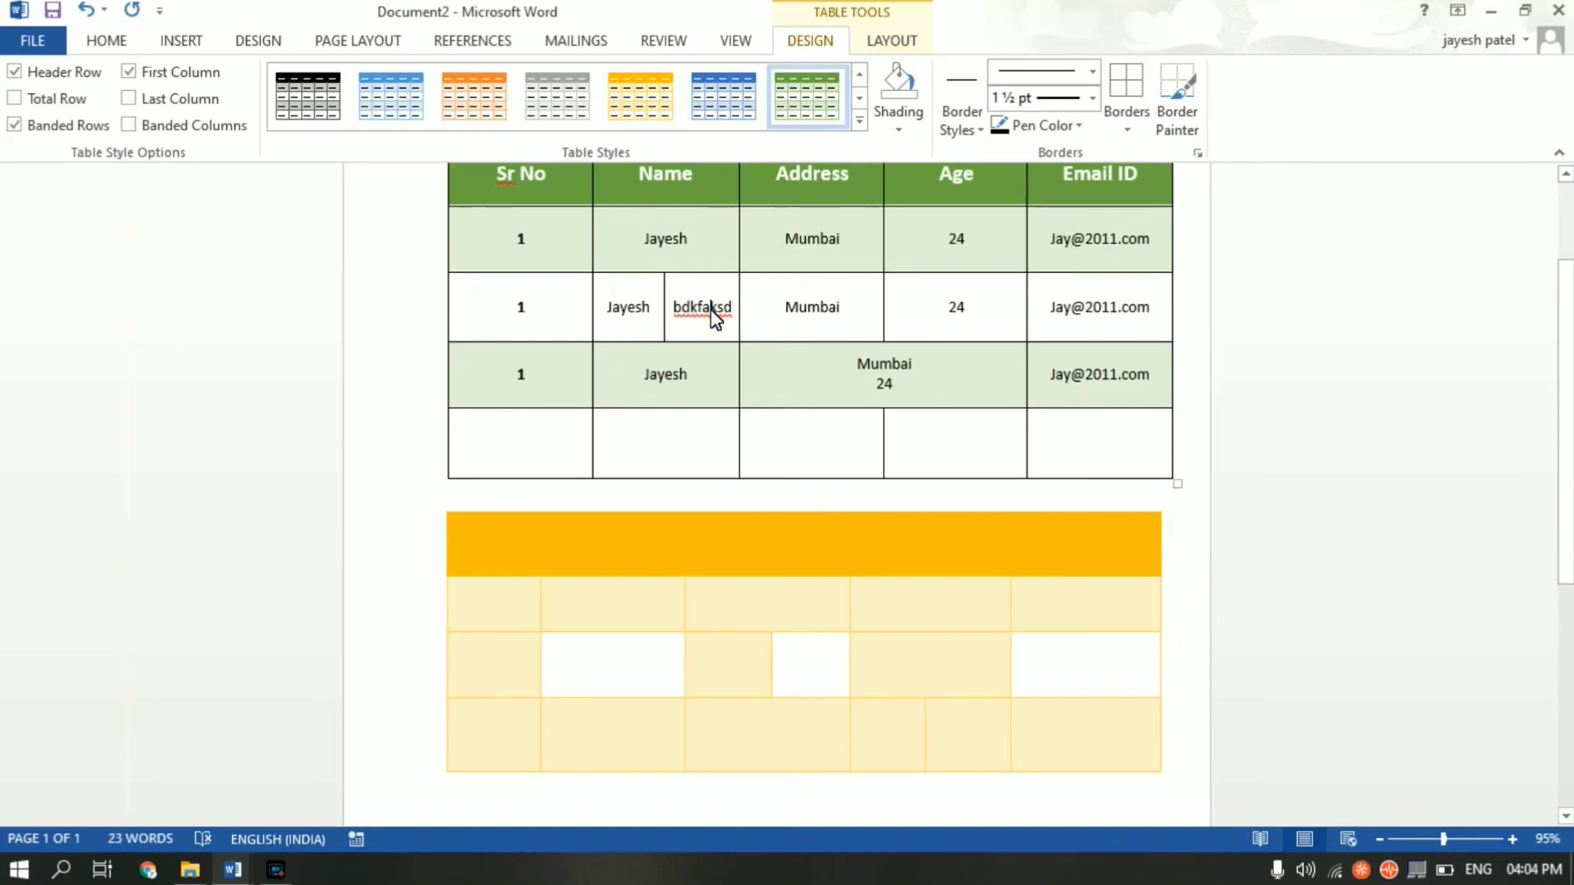
scroll(714, 318, up, 3)
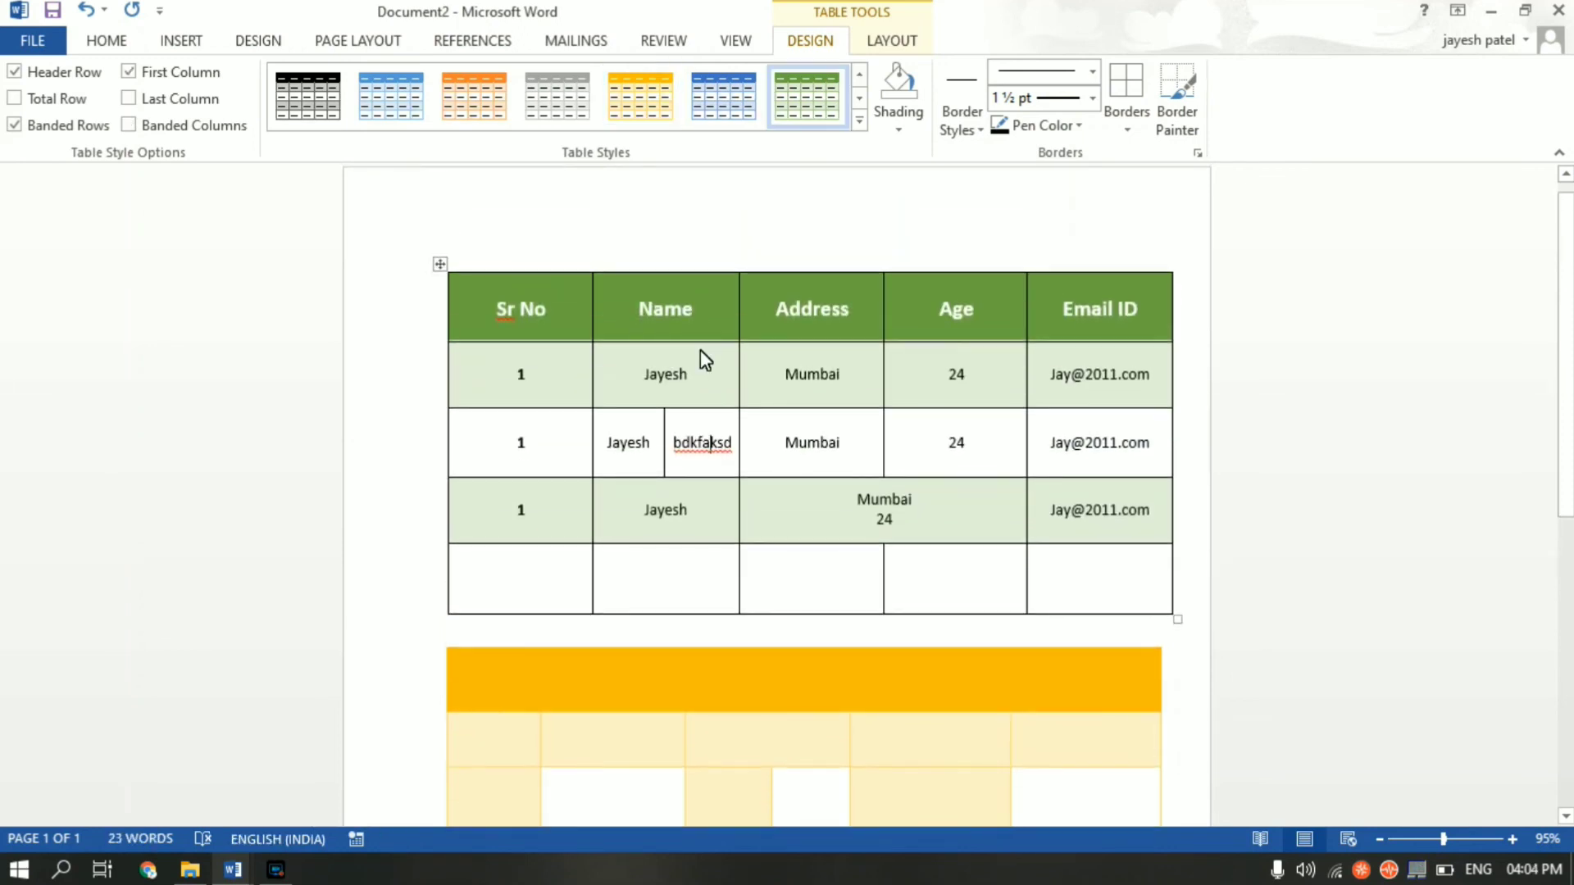